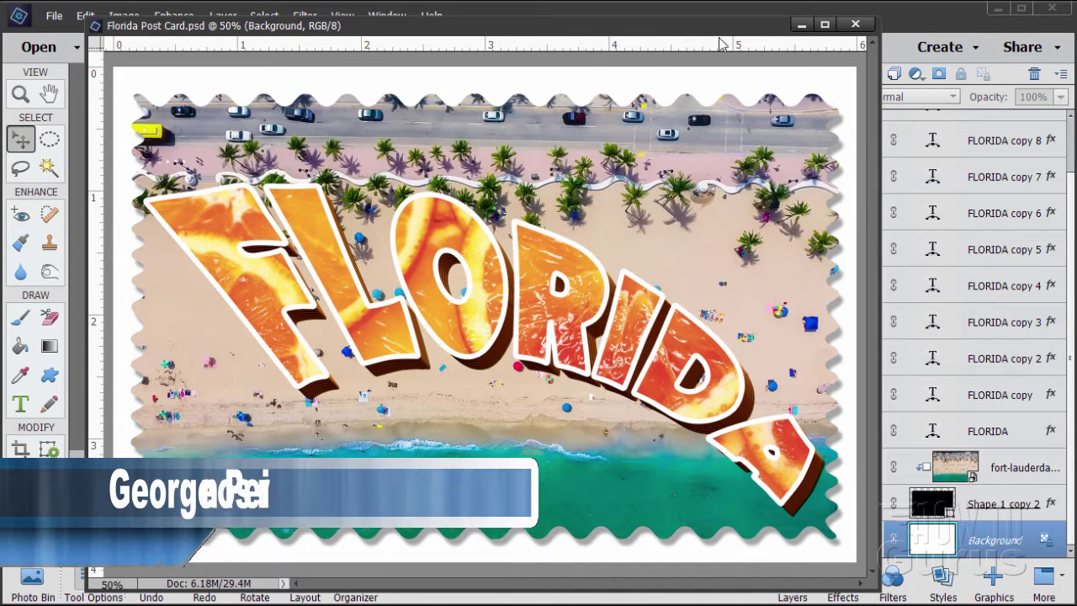
Step: Close the Florida Post Card file and create a docked document at Default Photoshop Elements Size, 6 x 4 inches, 300 pixels/inch, with white background
left_click(855, 23)
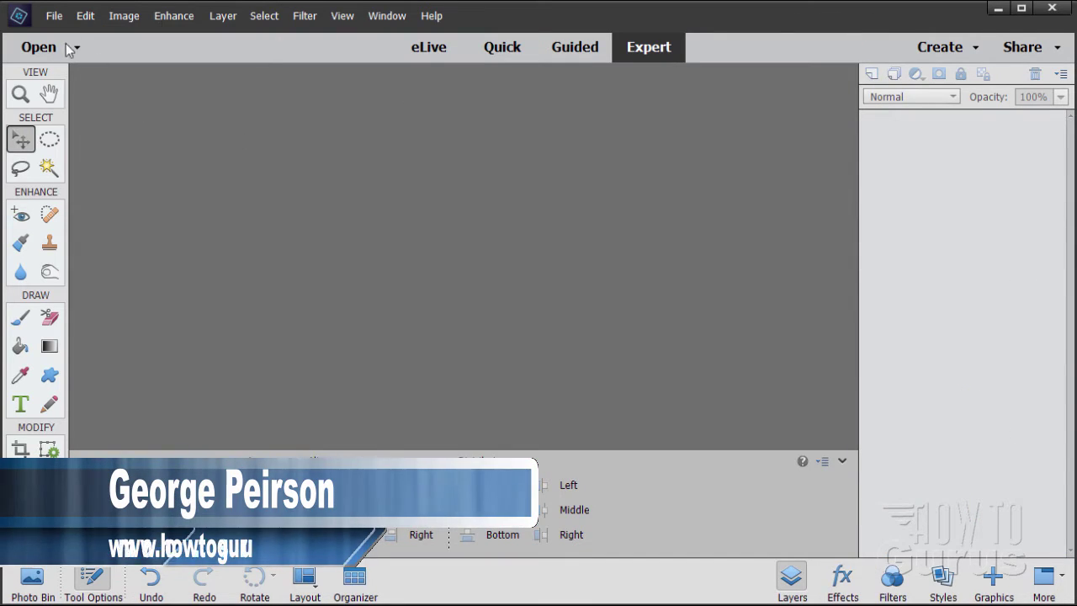
left_click(54, 15)
mouse_move(126, 34)
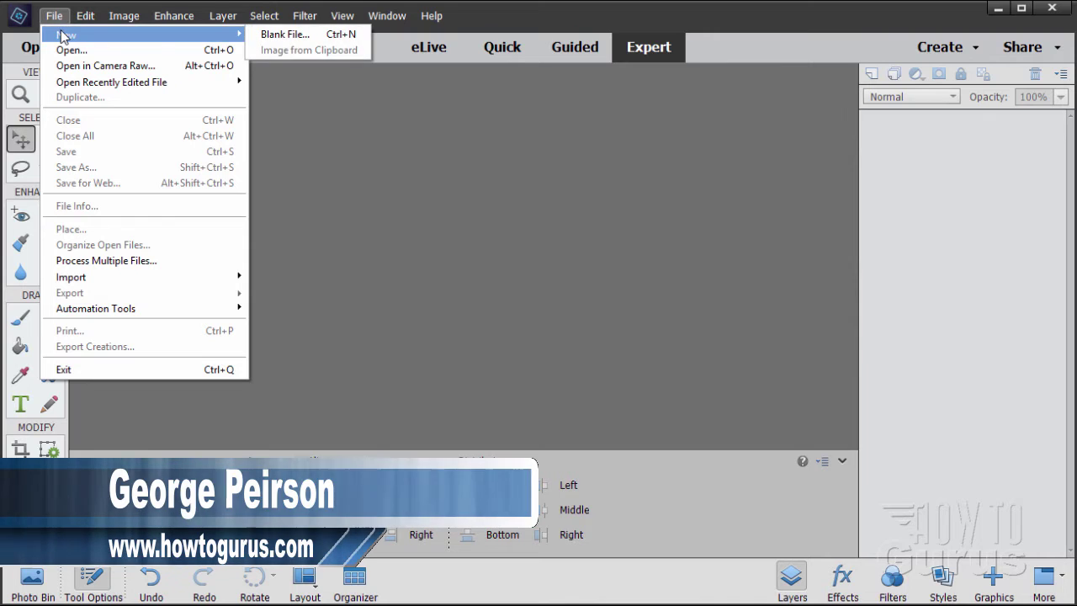
left_click(276, 36)
left_click(452, 182)
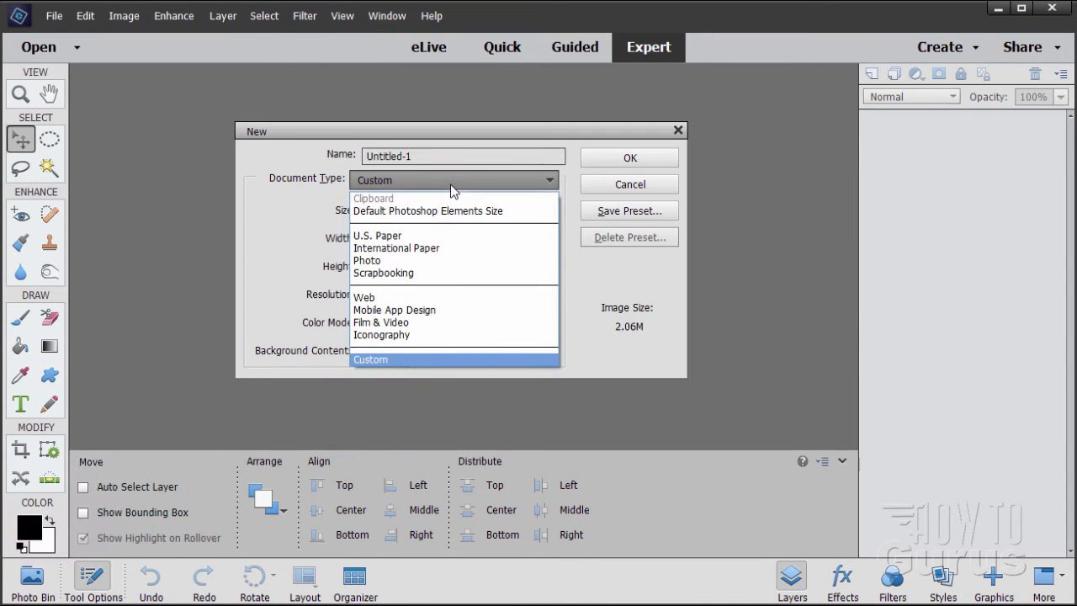
left_click(389, 211)
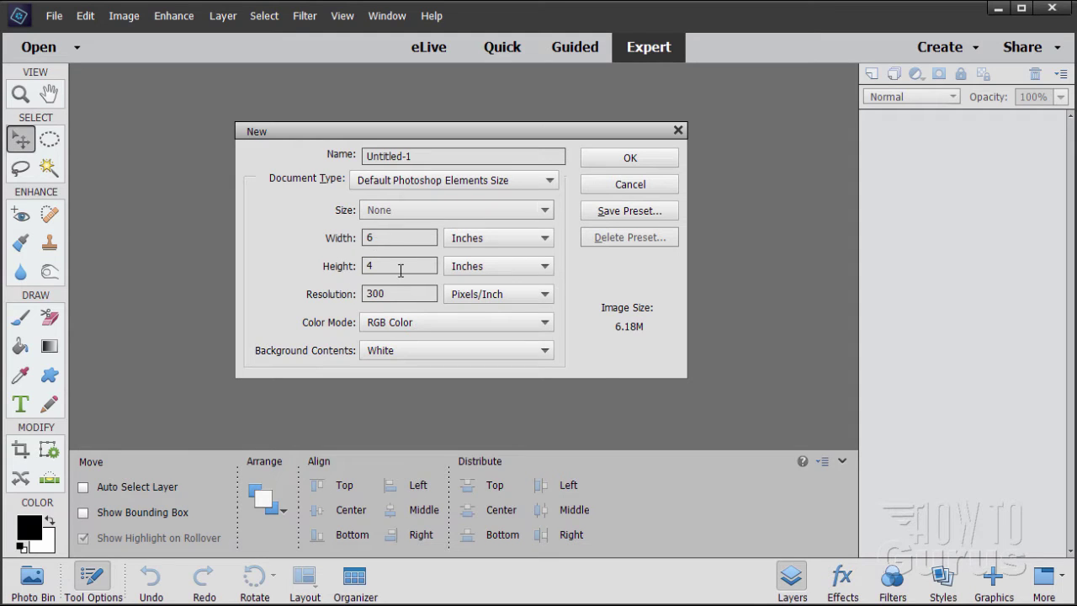
double_click(395, 295)
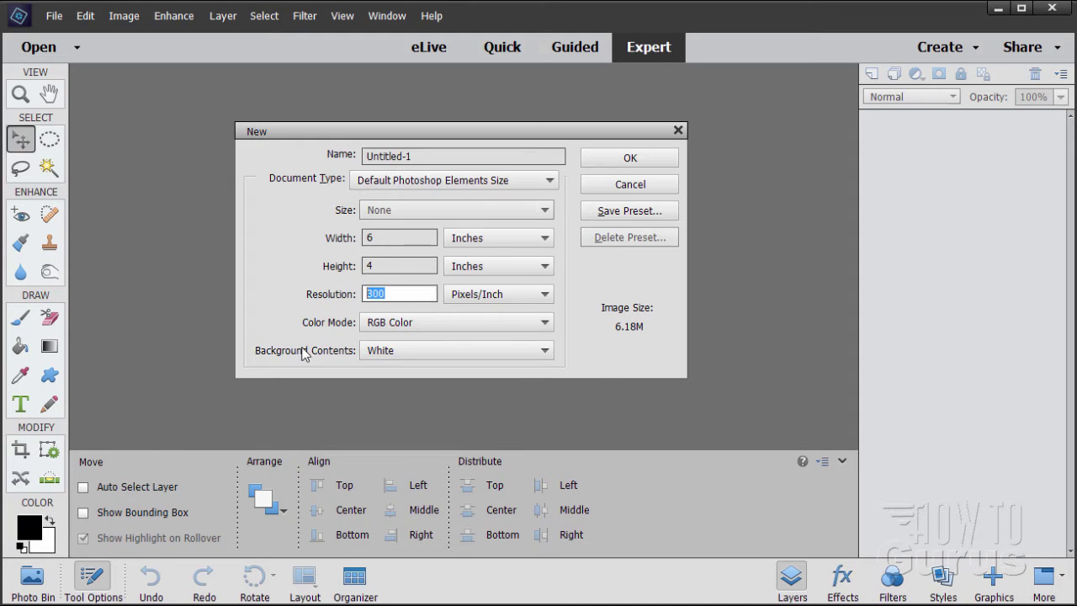
left_click(401, 293)
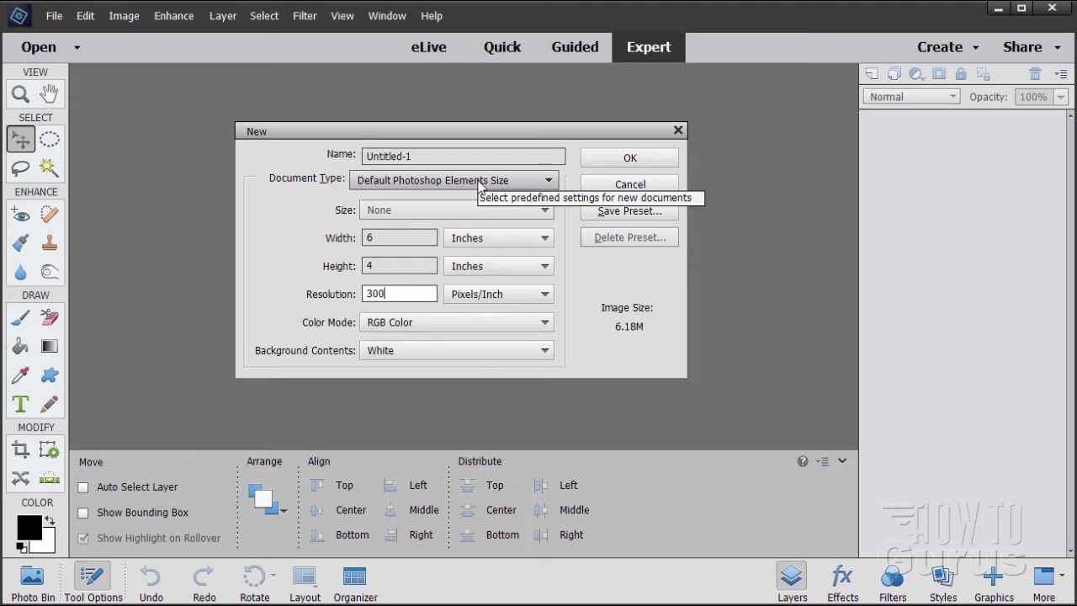
left_click(631, 159)
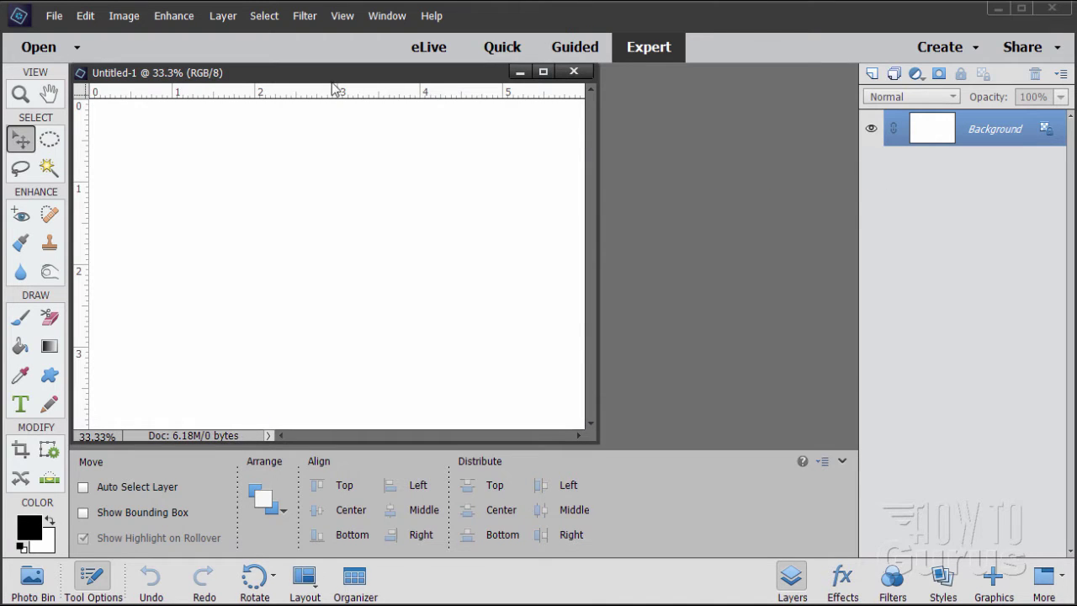
left_click_drag(331, 75, 432, 80)
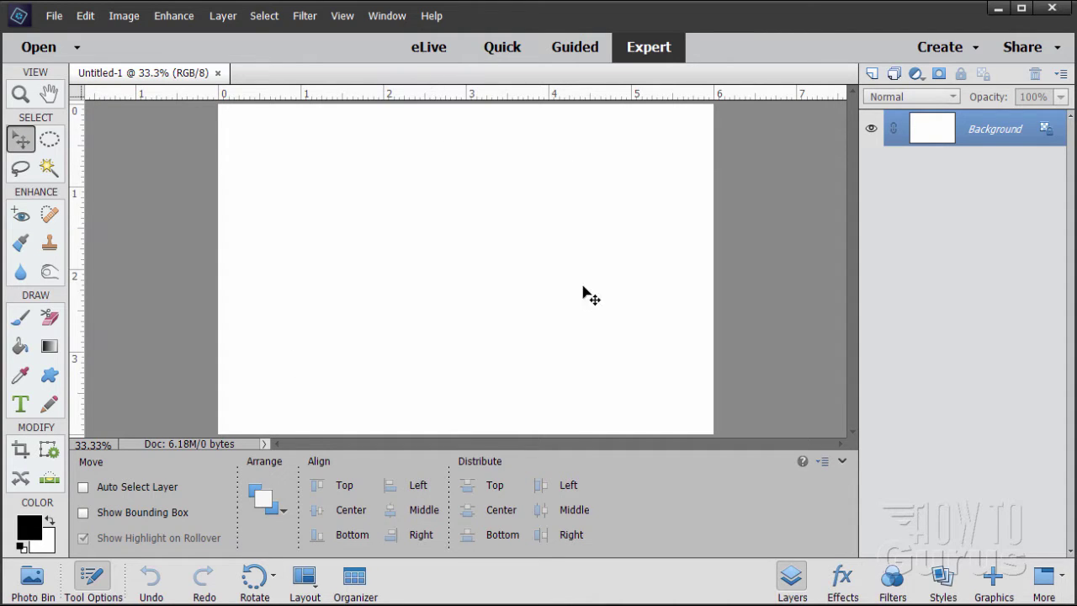
left_click(56, 16)
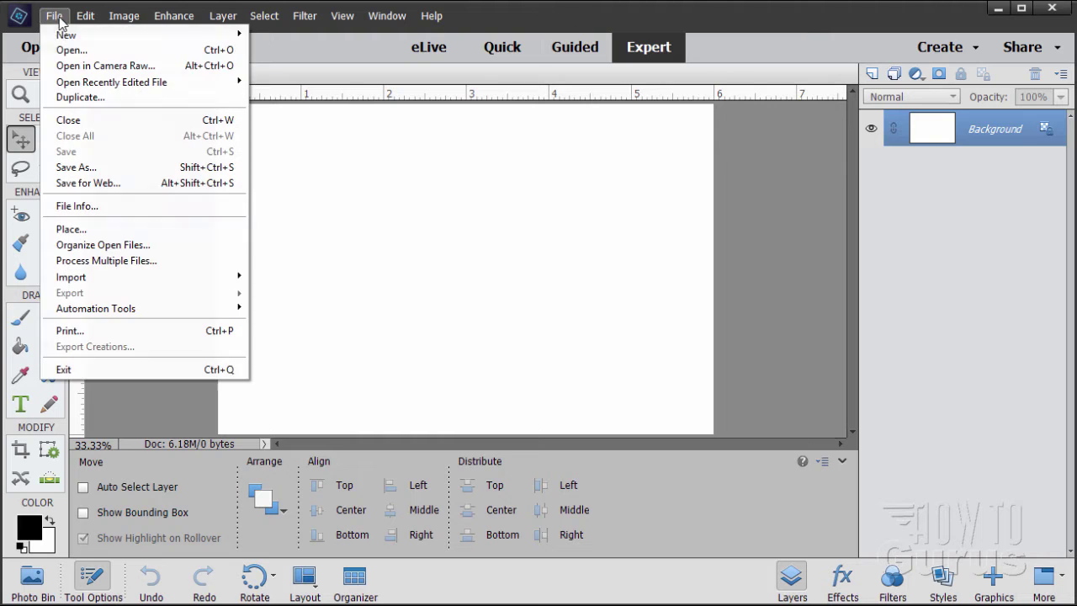
left_click(70, 50)
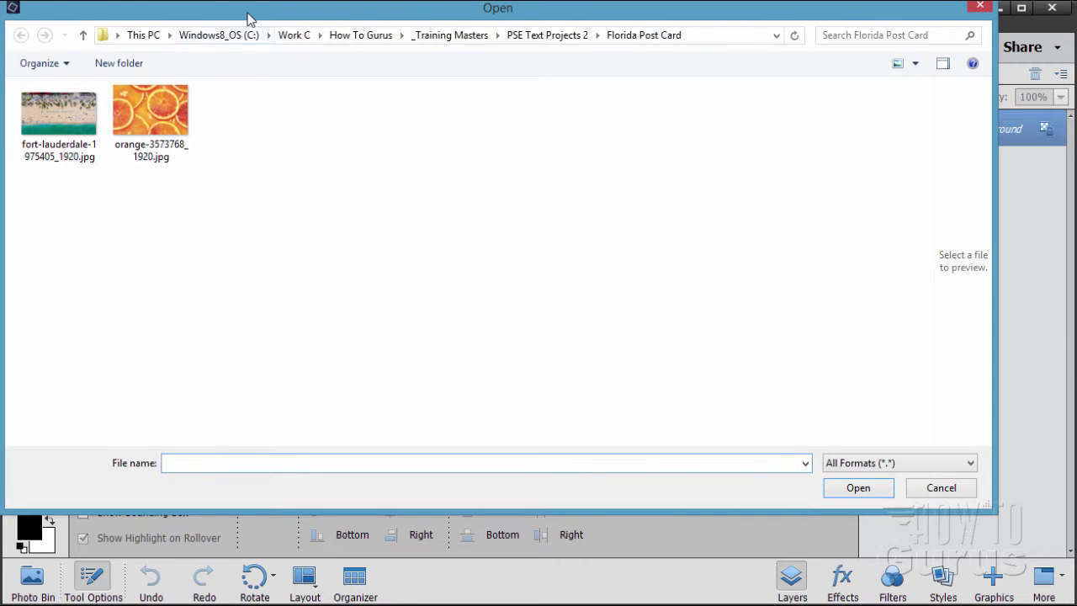
left_click_drag(249, 14, 328, 64)
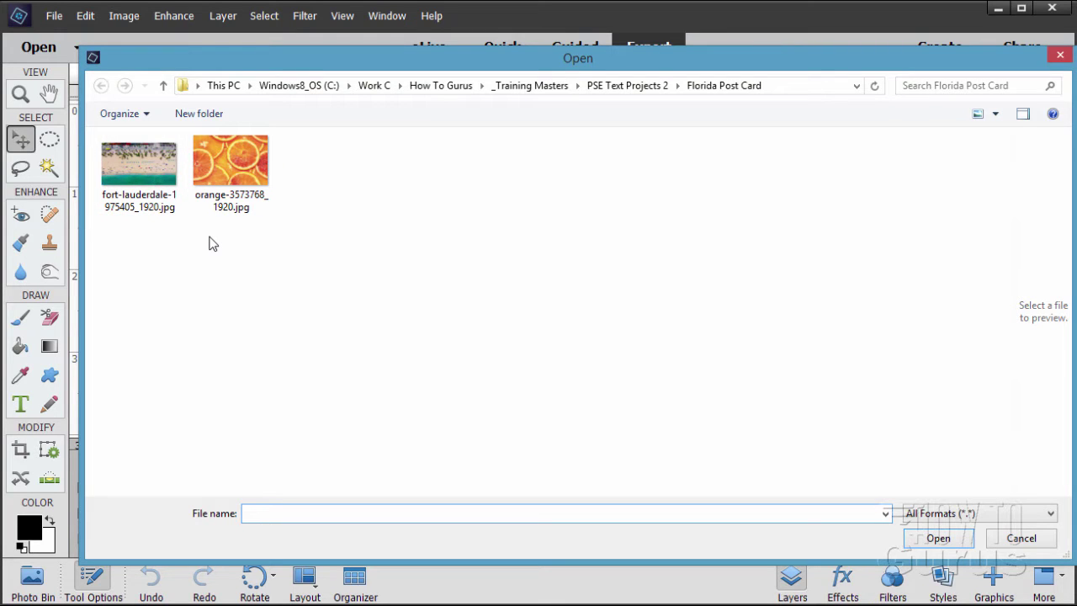
left_click(156, 167)
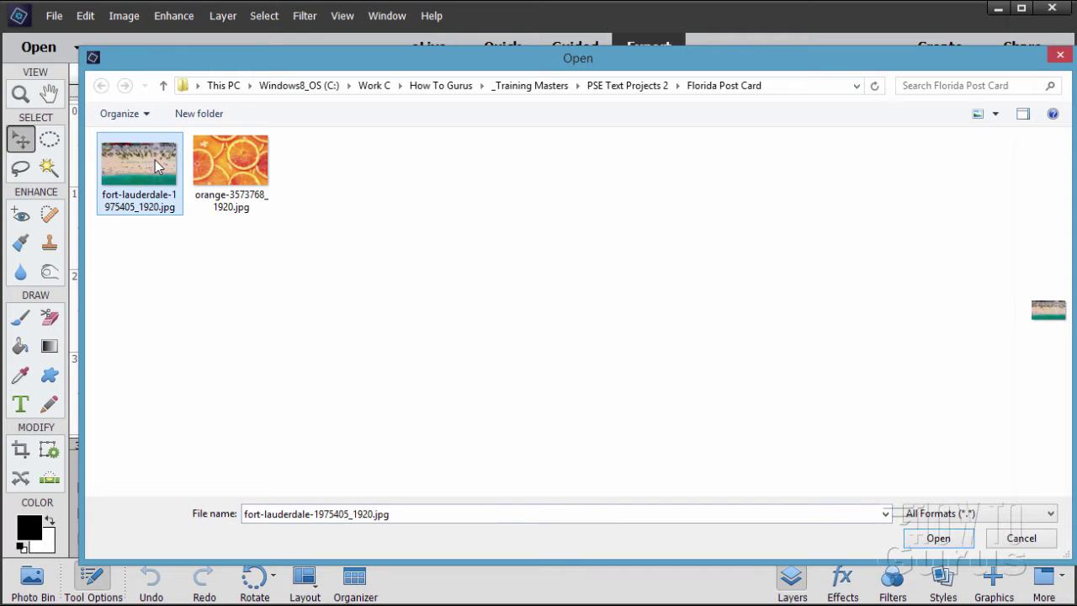
left_click(925, 541)
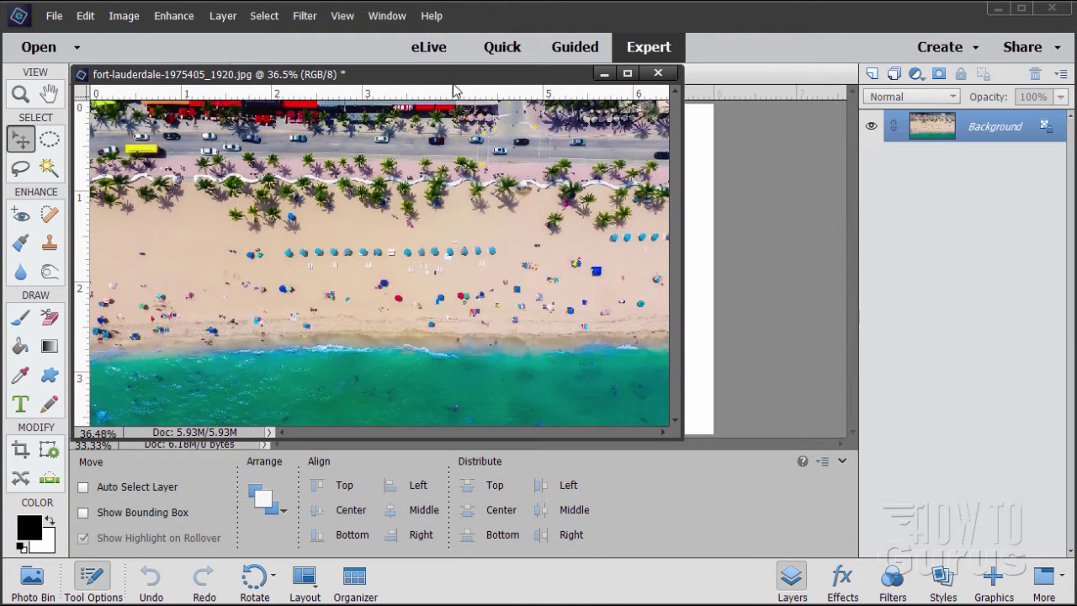
left_click_drag(454, 80, 801, 170)
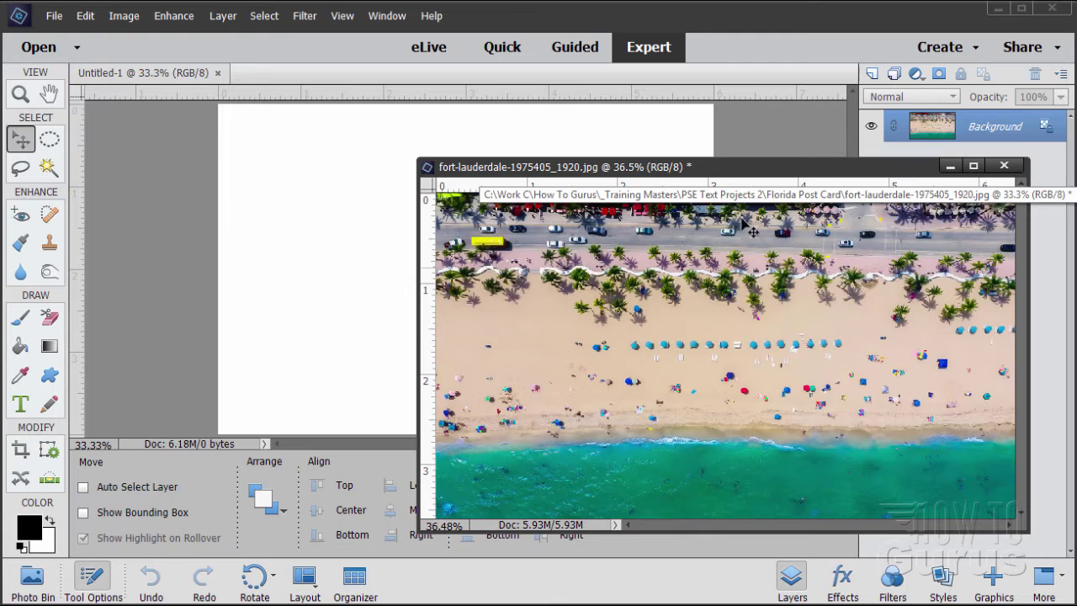
left_click_drag(703, 173, 742, 180)
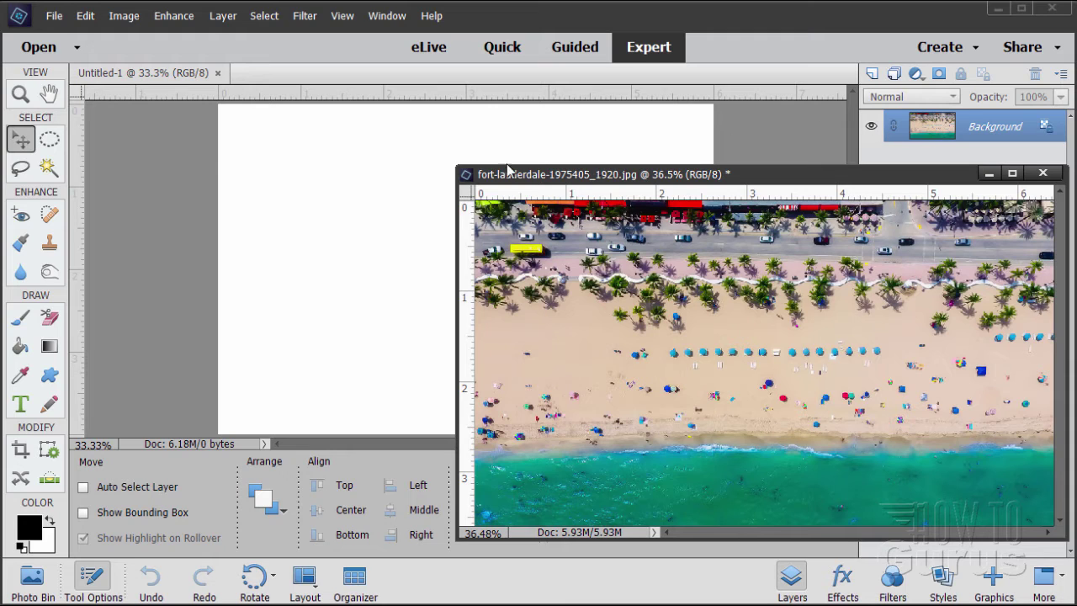
left_click_drag(745, 187, 588, 189)
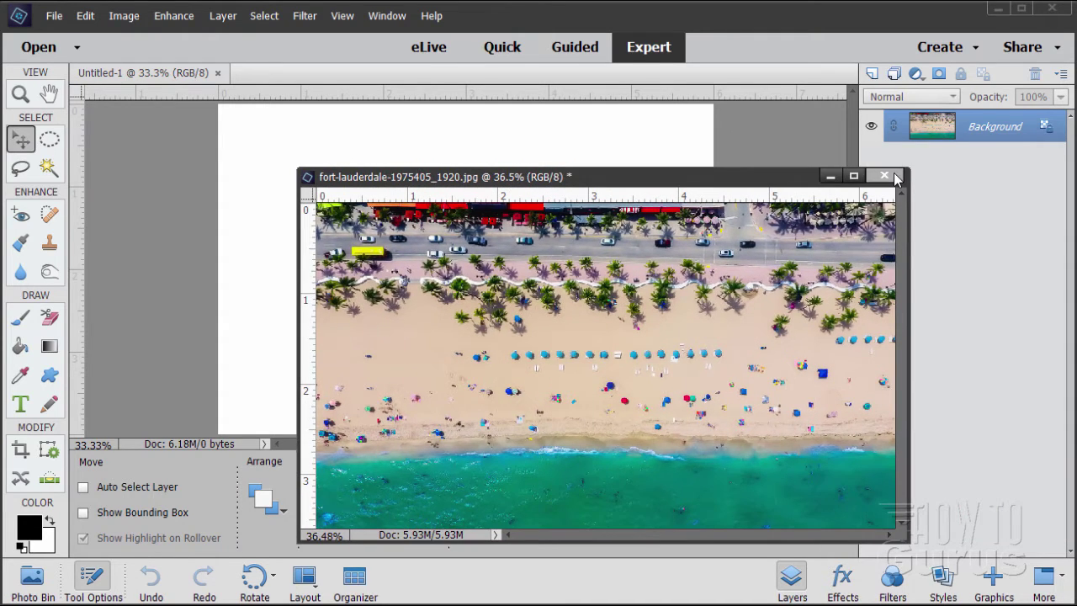
left_click(872, 176)
Step: Place fort-lauderdale-1975405_1920.jpg into the blank document as its own layer and accept the placement
left_click(54, 16)
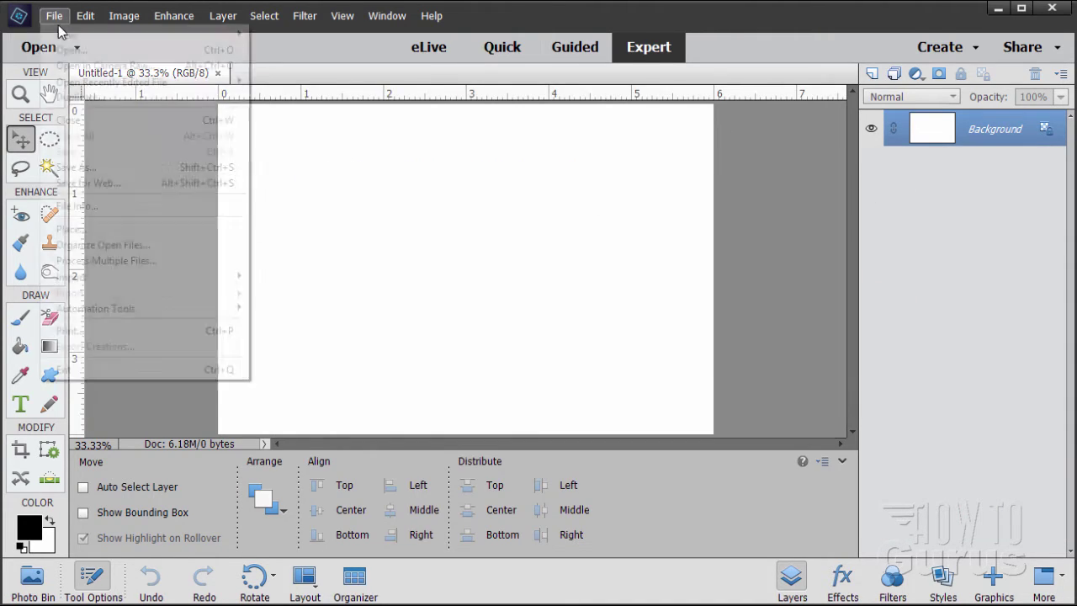
left_click(71, 229)
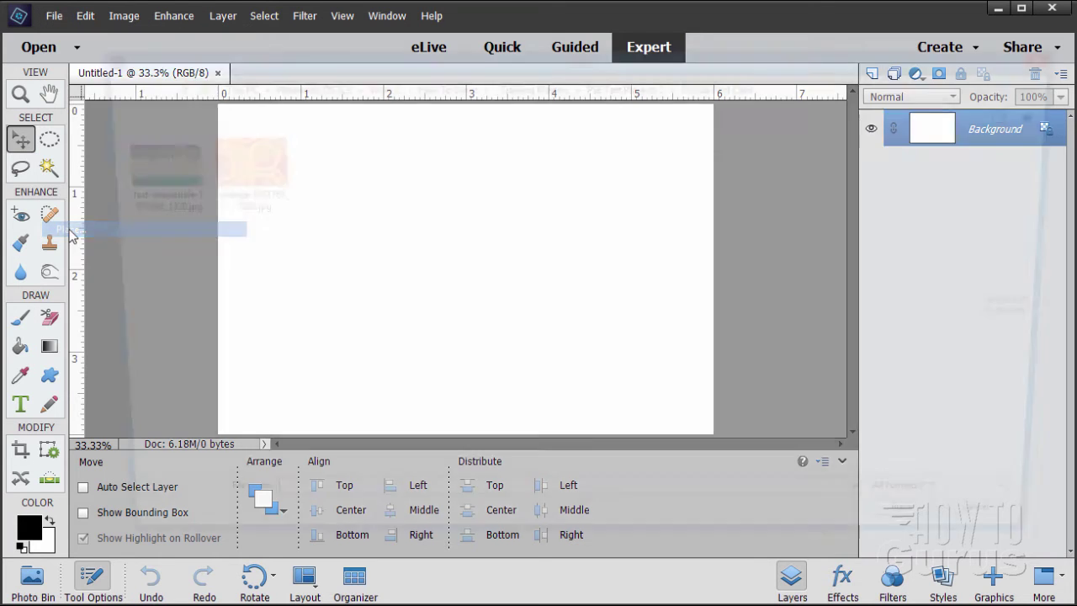
left_click(126, 170)
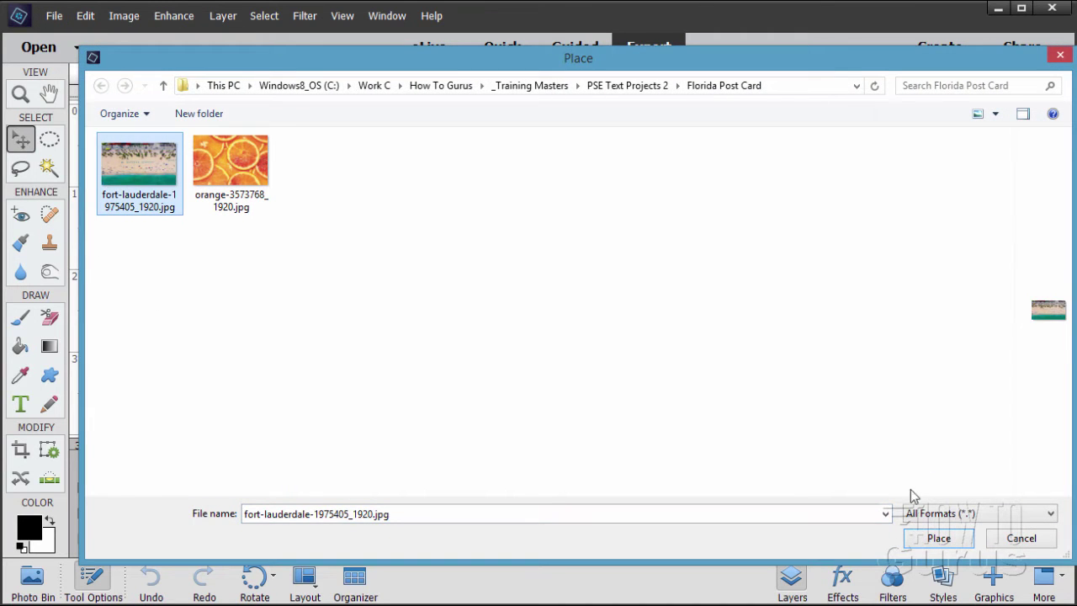
left_click(935, 538)
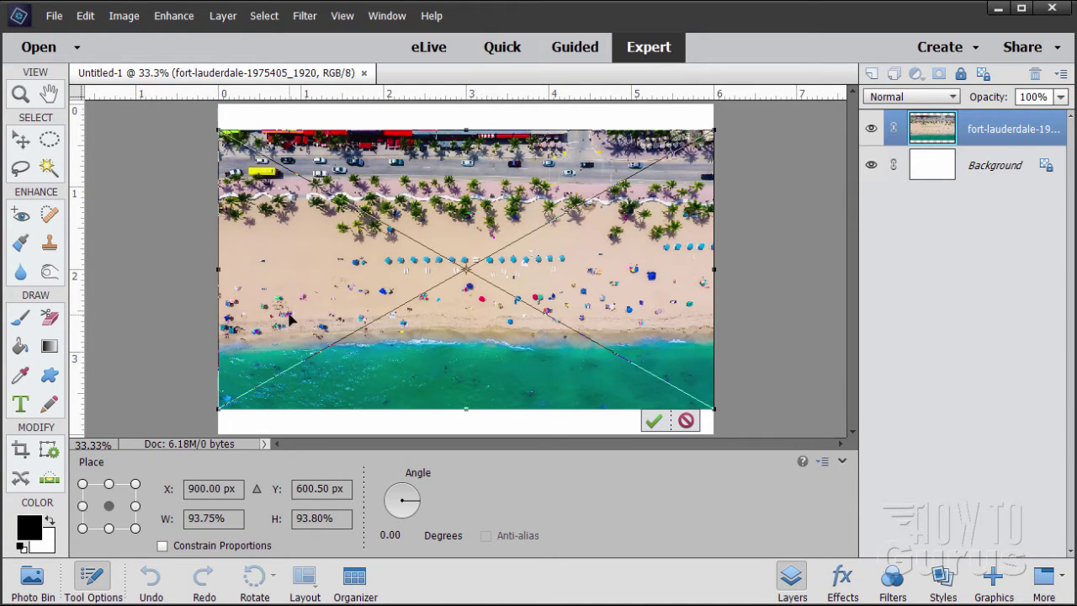
left_click(654, 421)
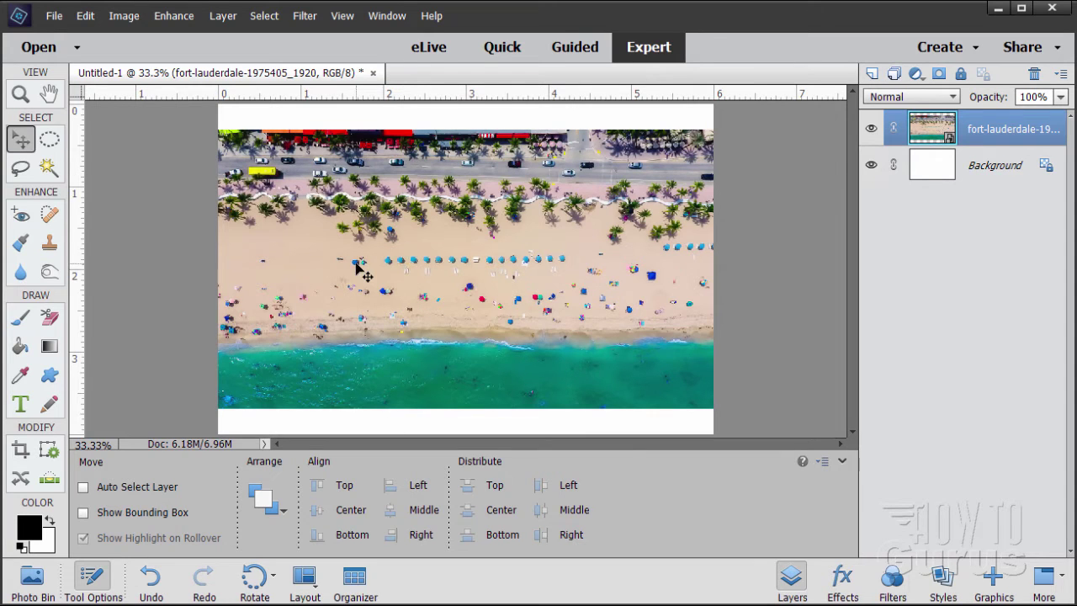
Step: Enlarge the beach photo past the canvas edges to about 106% width and 115% height, covering the white strips
left_click(28, 98)
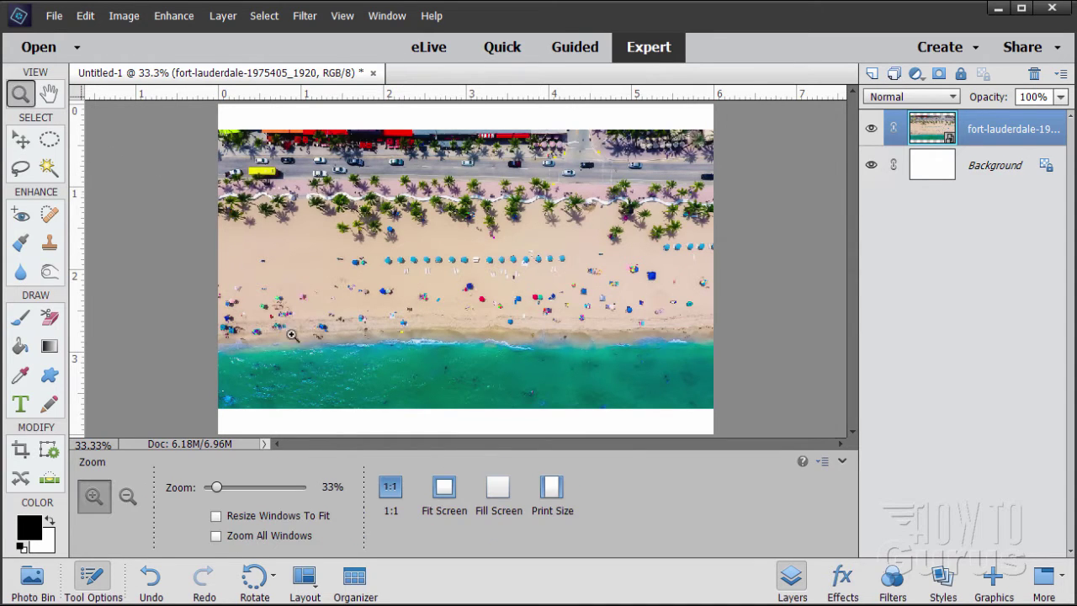
left_click_drag(219, 495, 217, 495)
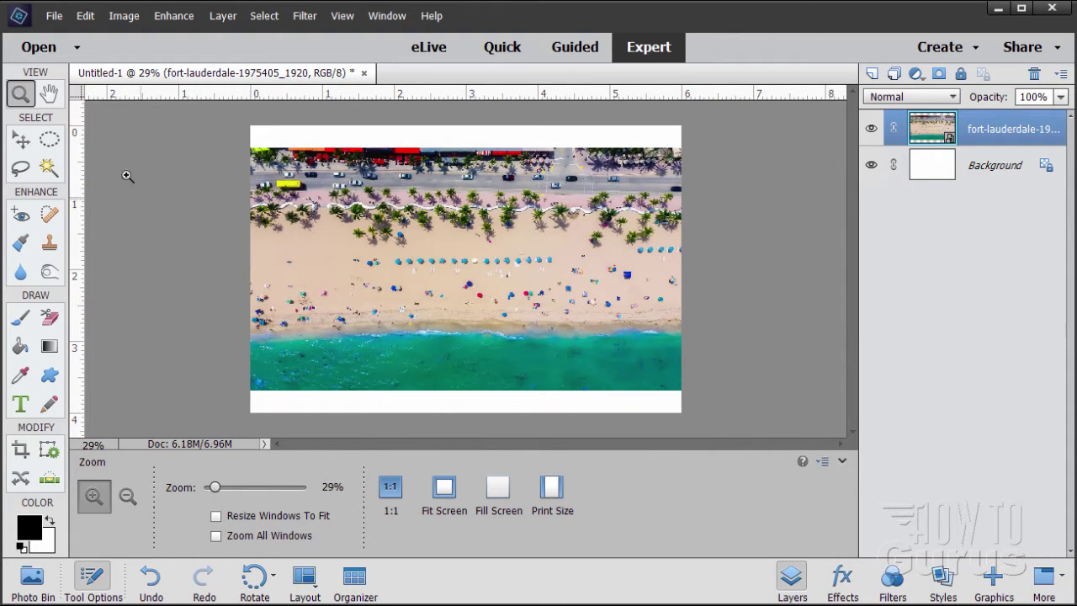
left_click(21, 140)
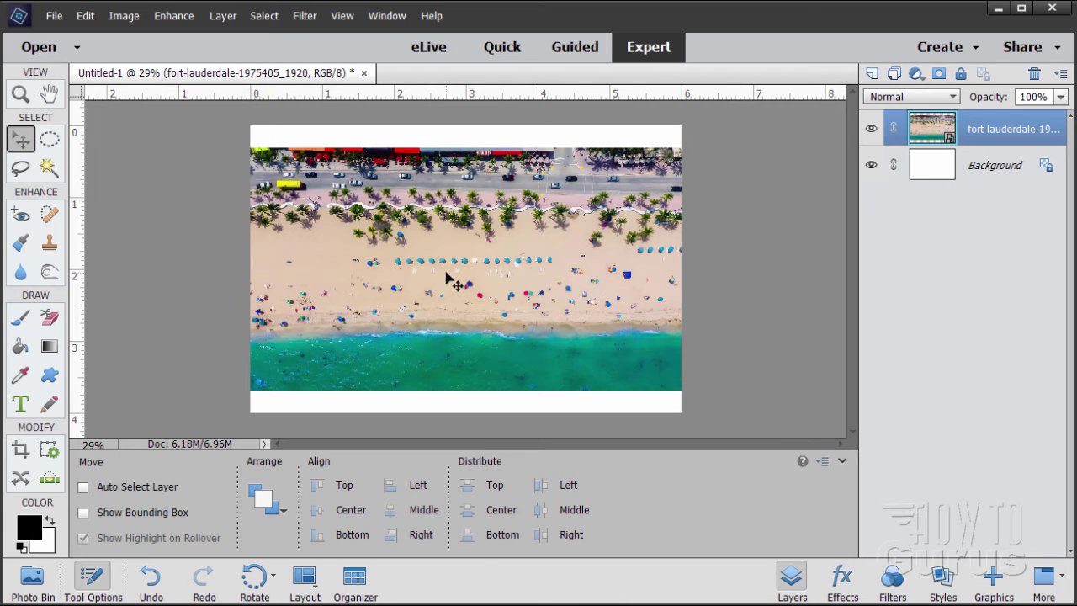
key("ctrl+t")
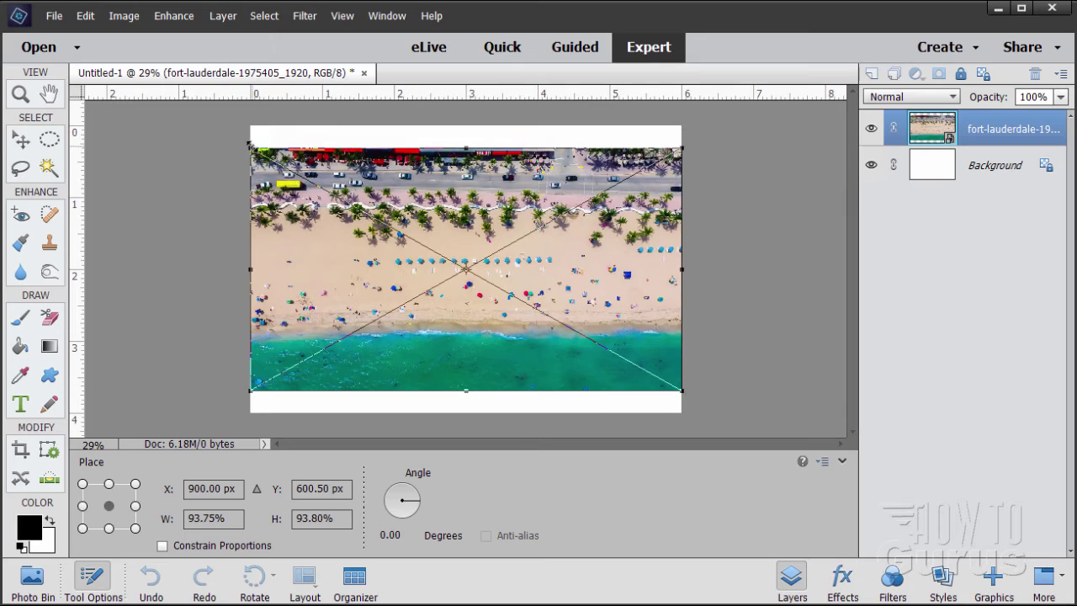
left_click_drag(250, 149, 222, 122)
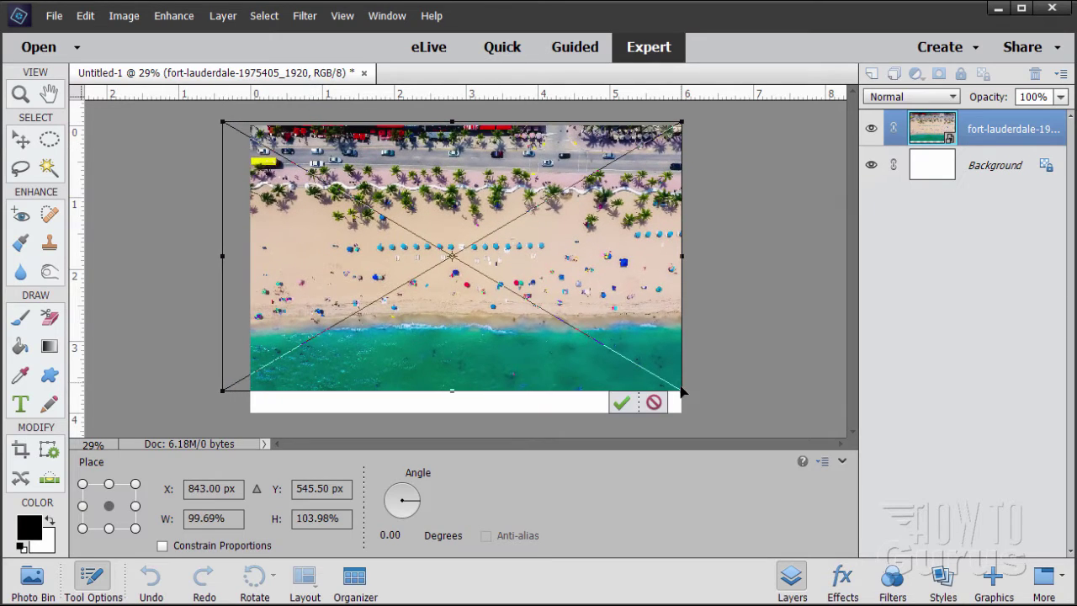
left_click_drag(683, 392, 711, 418)
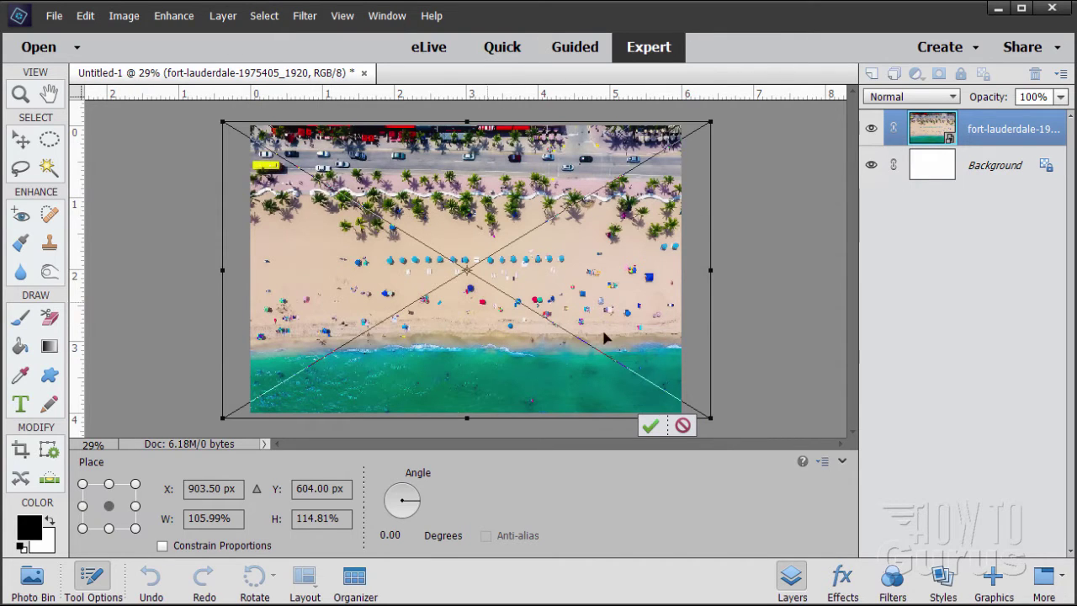
left_click(649, 425)
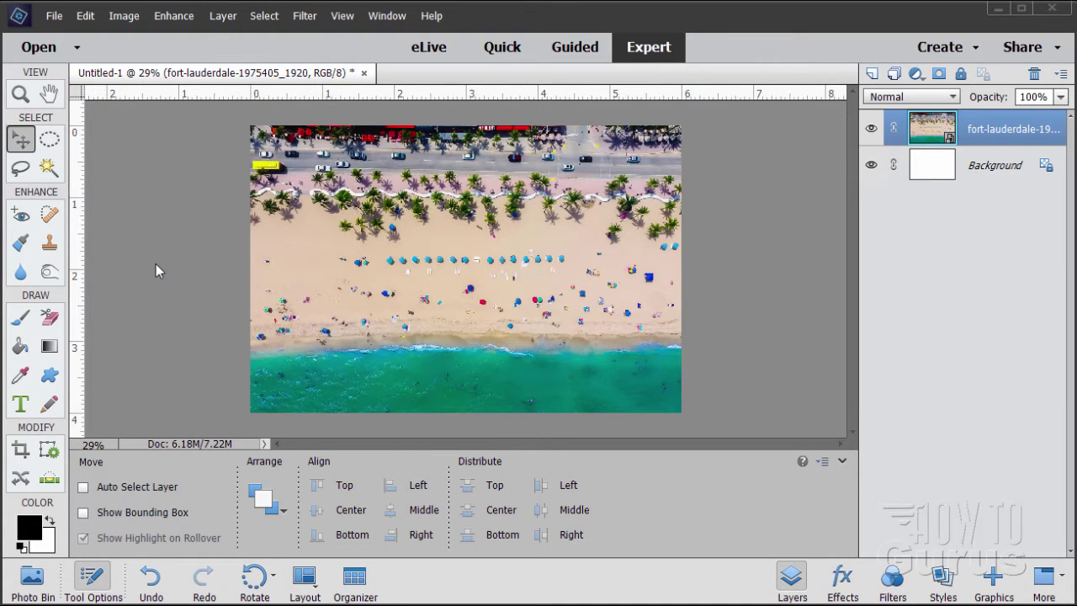
Step: Activate the Type tool, switch to the browser and examine the Berlin Sans FB Bold page on ttfonts.net, including its font map and download link
left_click(21, 405)
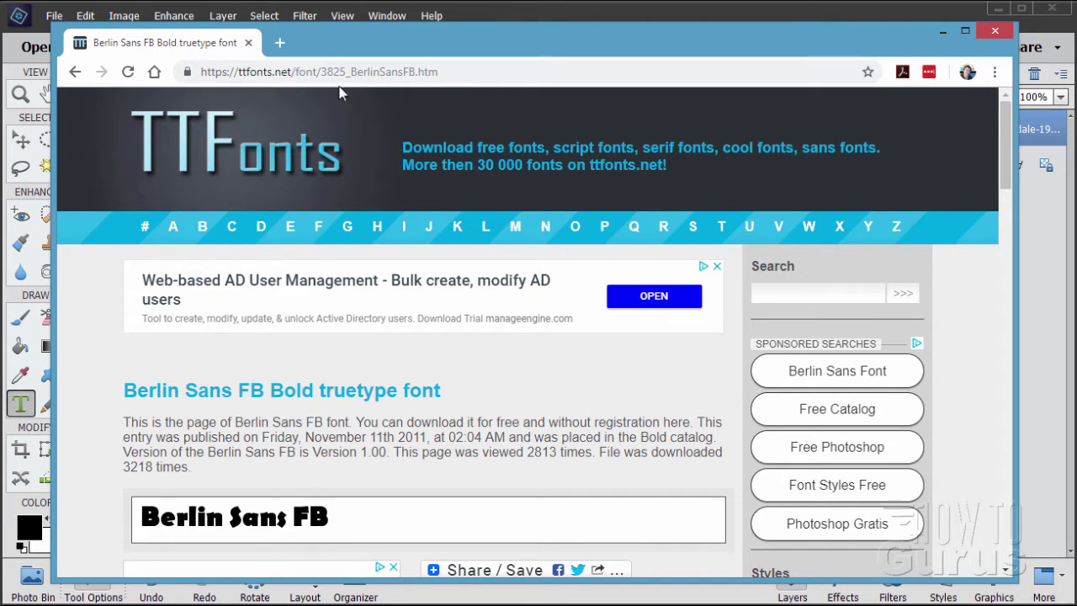
scroll(364, 392, "down", 2)
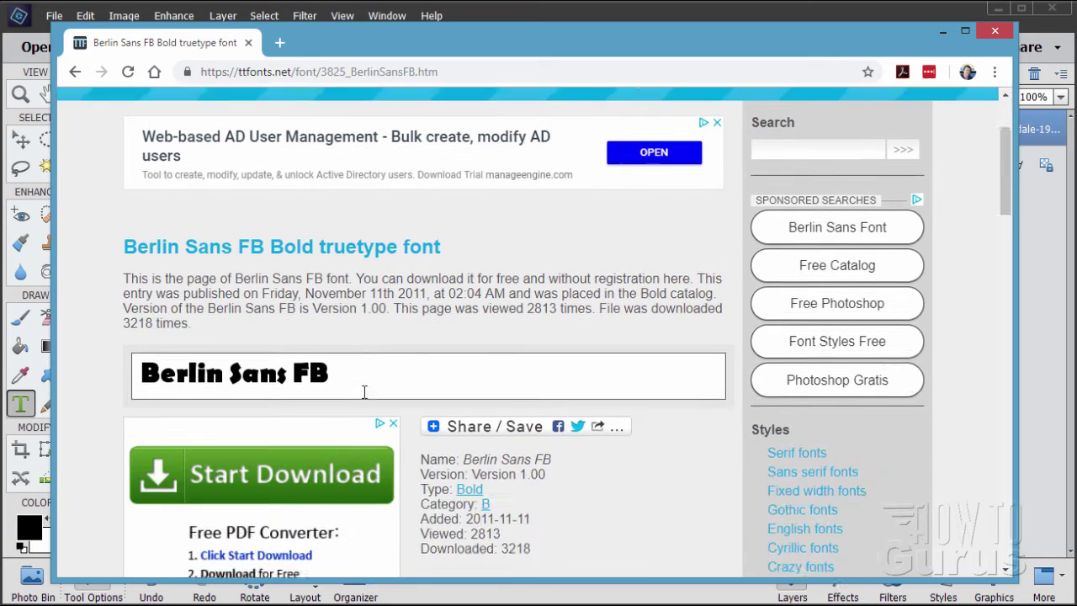
scroll(364, 392, "down", 3)
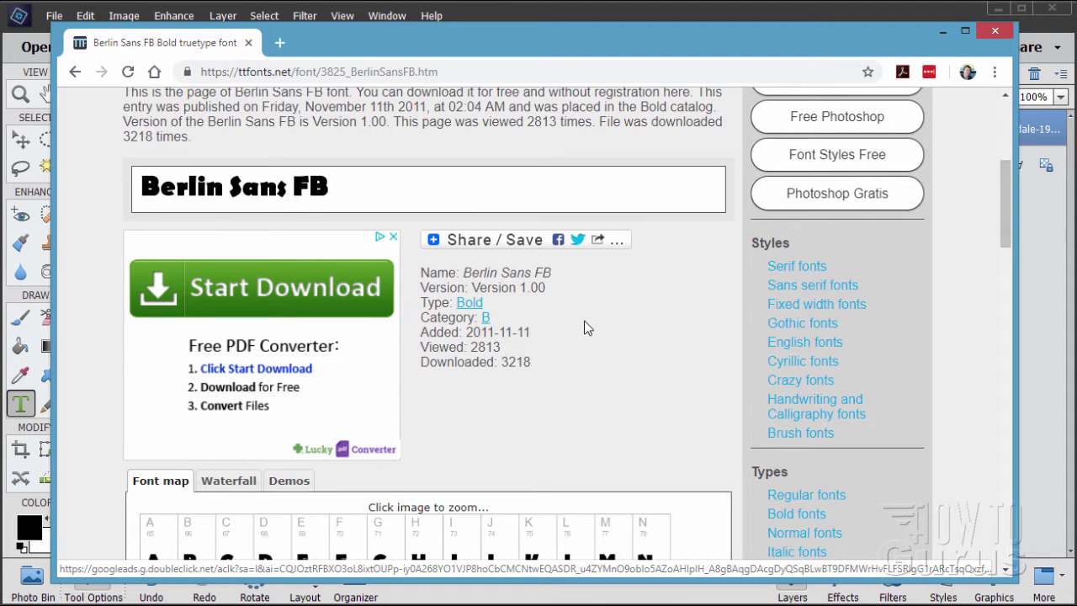
scroll(544, 291, "down", 2)
scroll(544, 291, "down", 10)
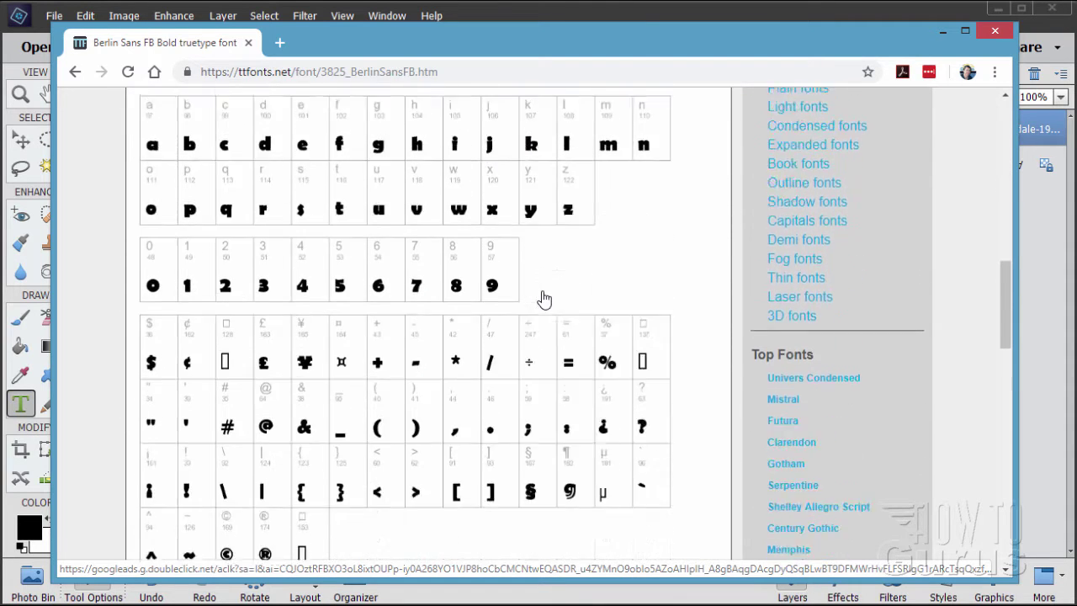
scroll(543, 298, "down", 2)
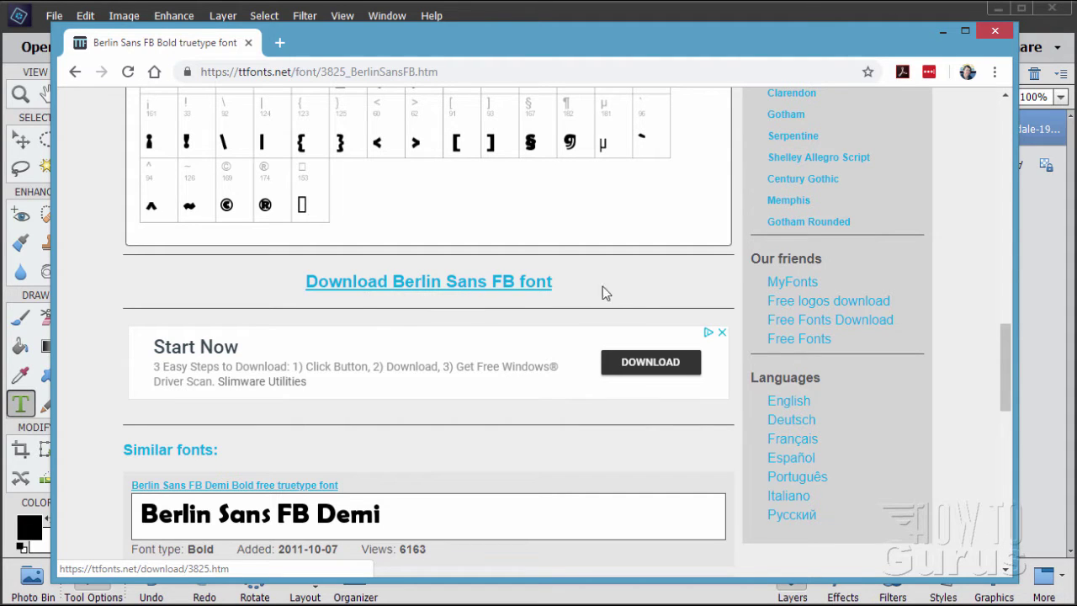
scroll(579, 302, "up", 5)
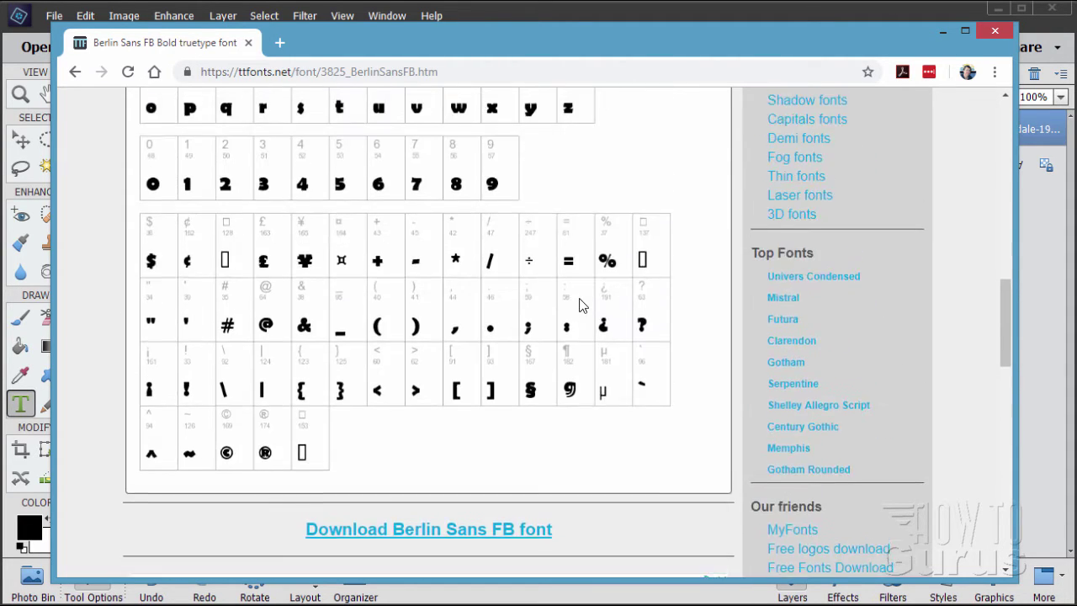
scroll(581, 307, "up", 4)
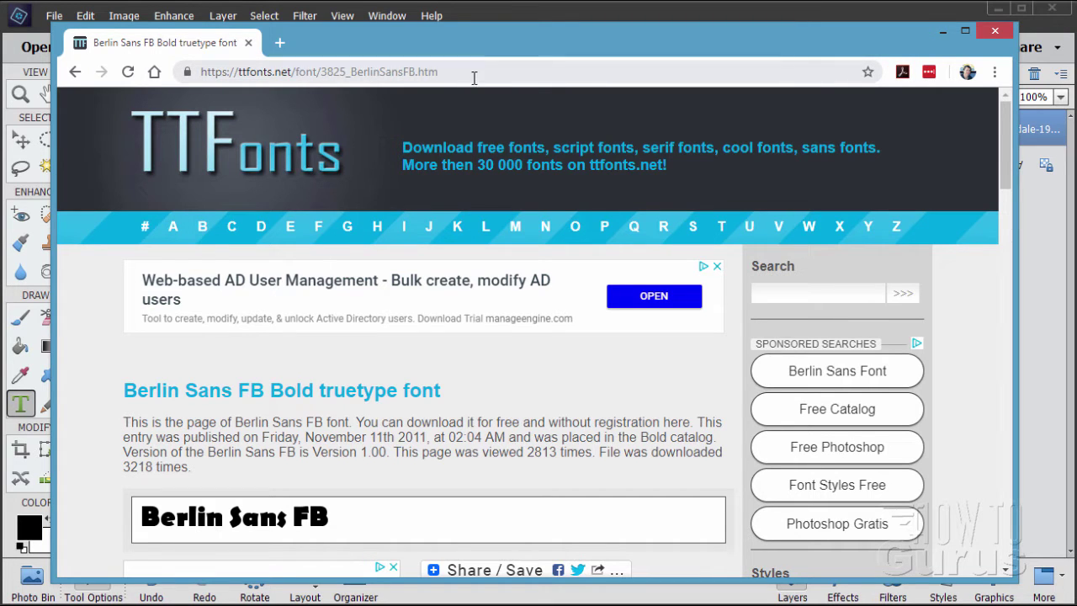
Step: Switch back to Photoshop Elements and set the text color to the Pure Yellow Orange swatch from the Default swatches
left_click(942, 31)
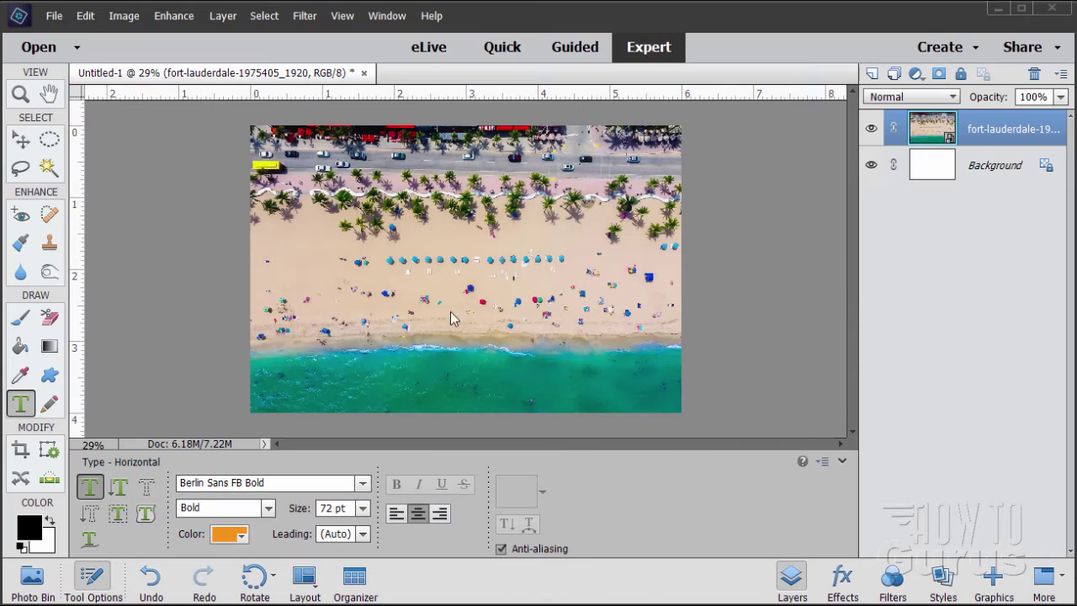
left_click(226, 537)
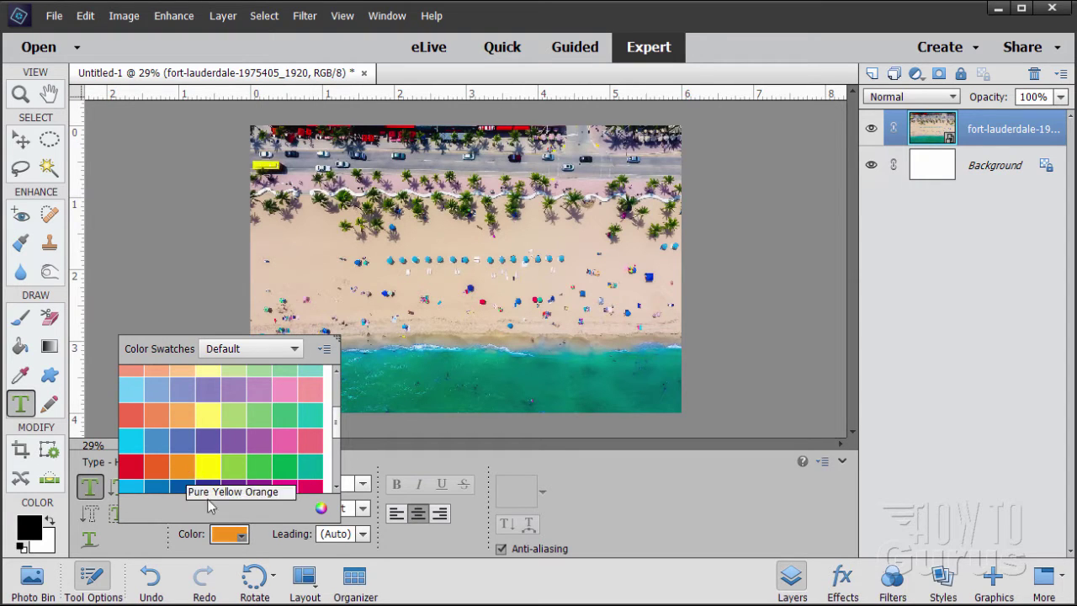
left_click(224, 539)
left_click(224, 540)
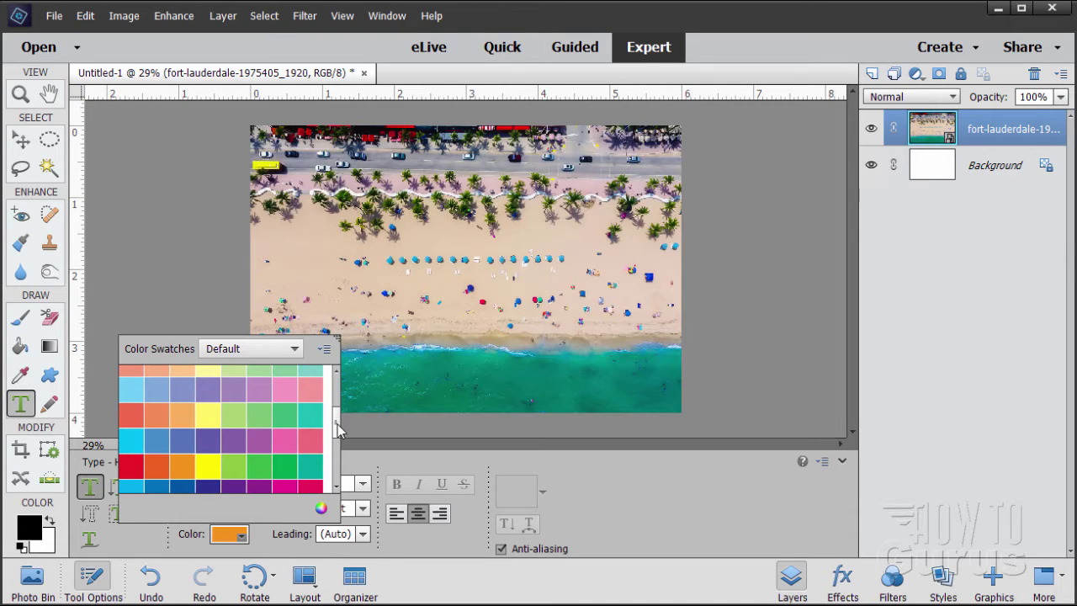
left_click_drag(338, 430, 335, 387)
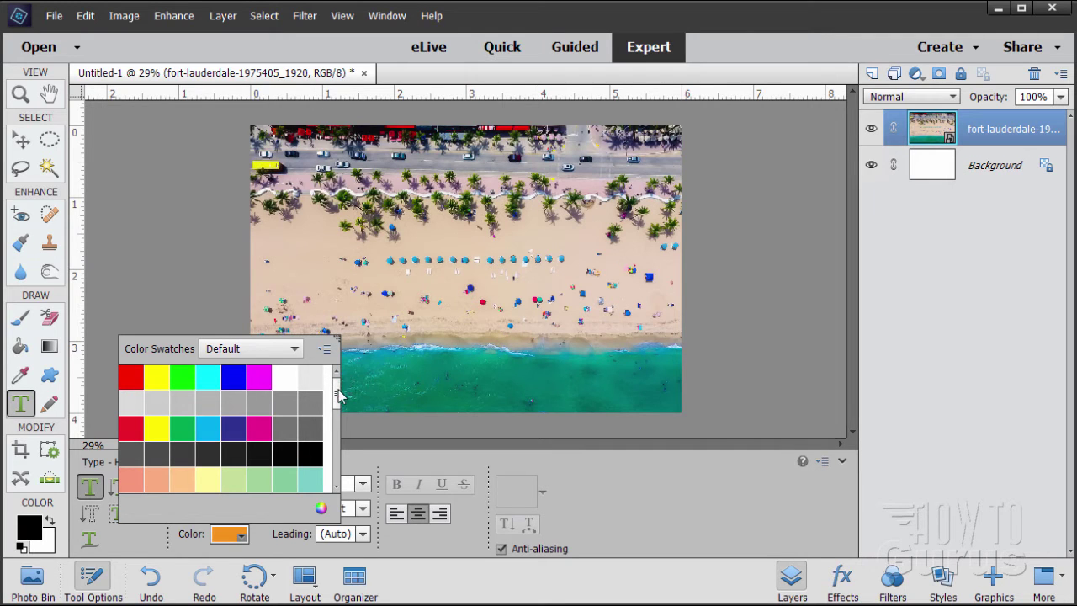
left_click_drag(339, 396, 340, 441)
left_click(181, 450)
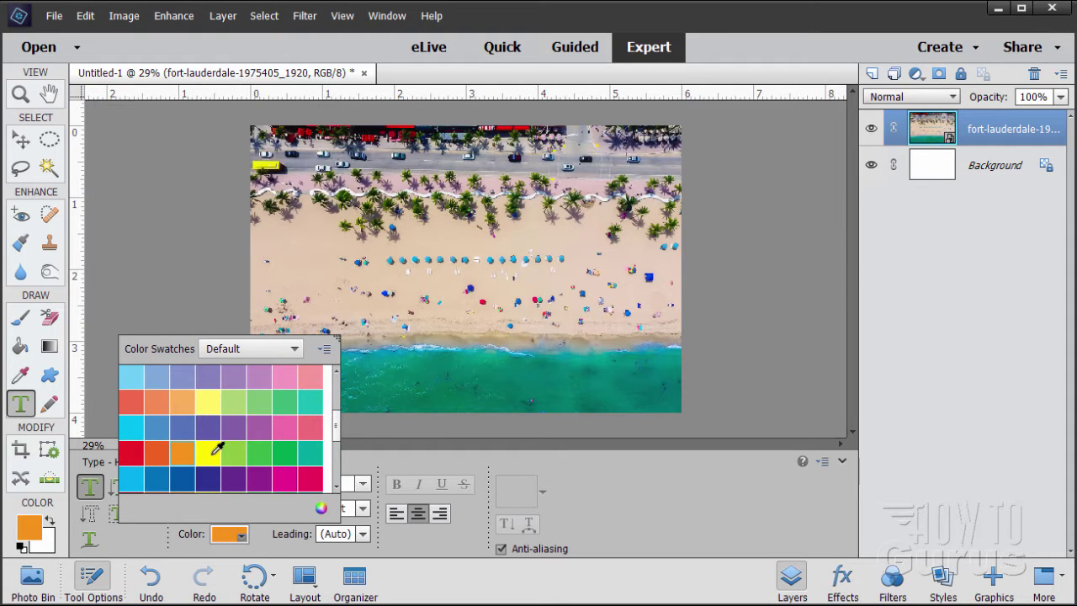
left_click(589, 488)
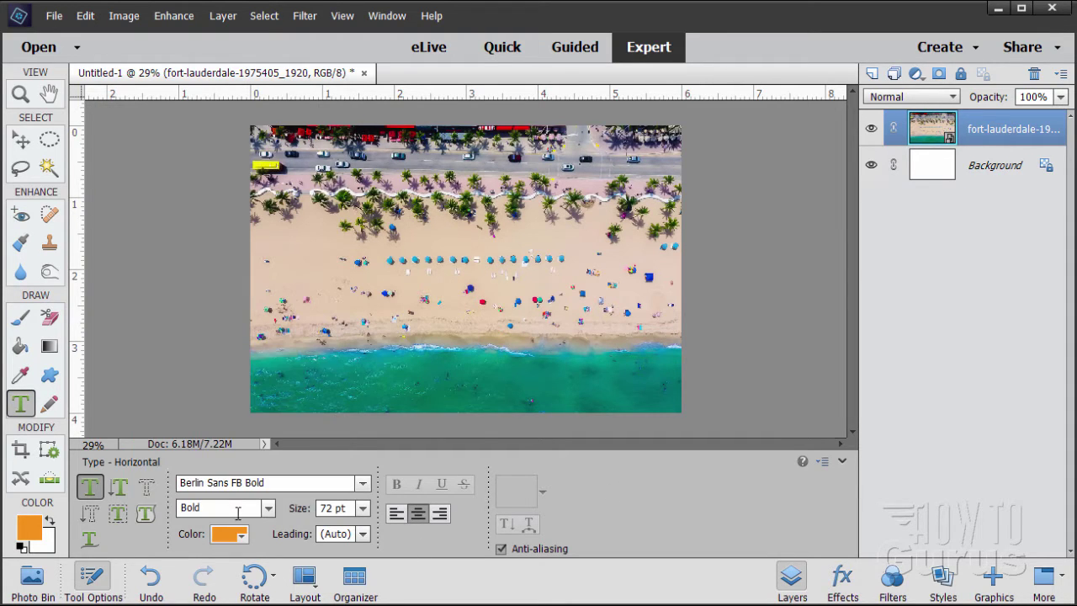
Step: Add the text FLORIDA in capitals over the beach in Berlin Sans FB Bold, Bold style, 72 pt, and accept it
left_click(268, 509)
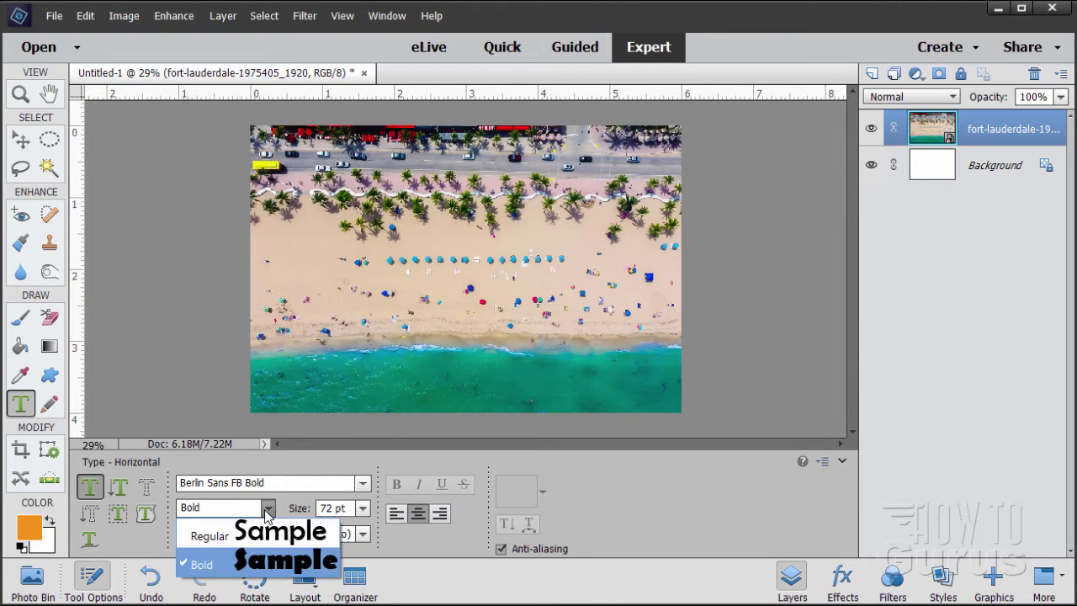
left_click(278, 565)
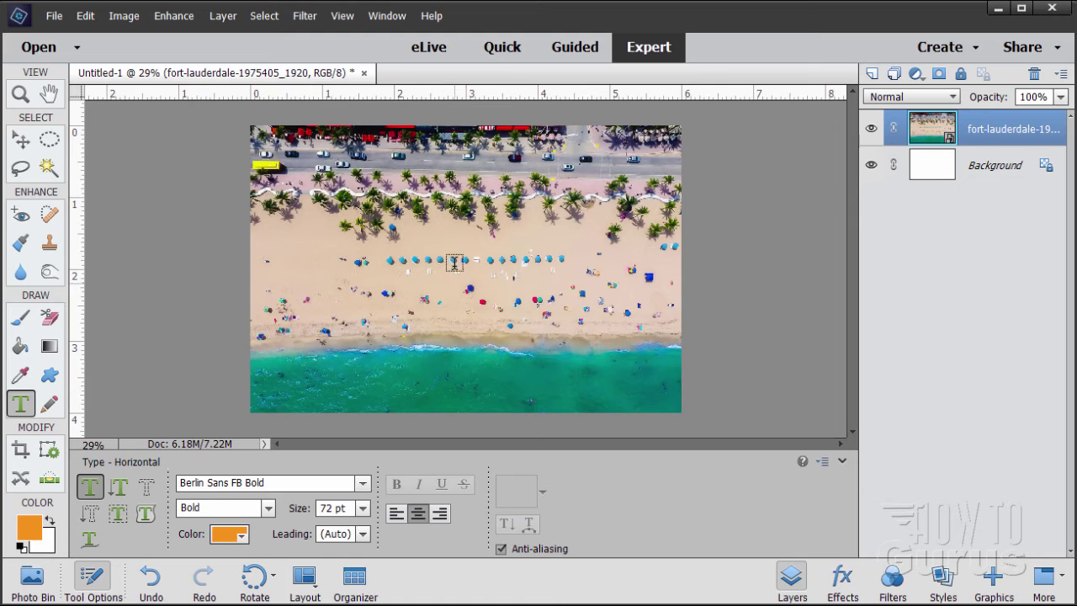
left_click(459, 267)
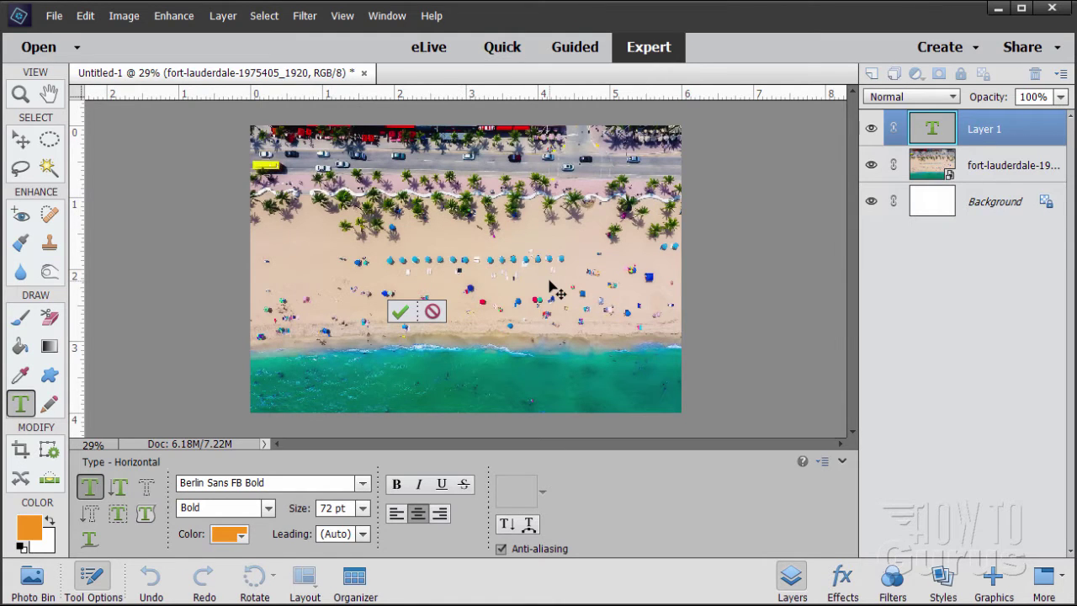
key("Caps_Lock")
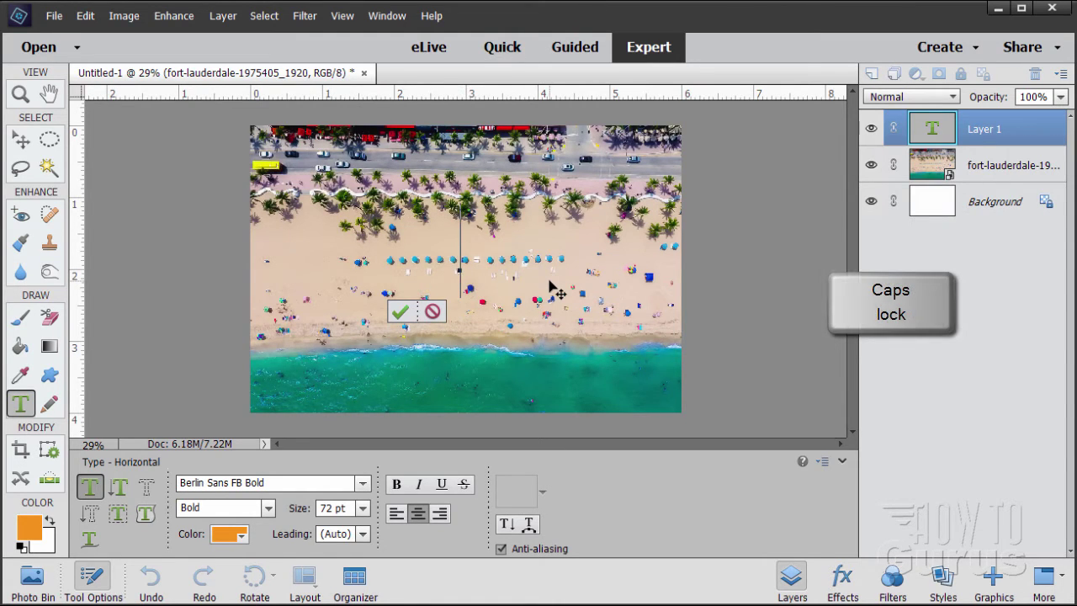
type("FLORID")
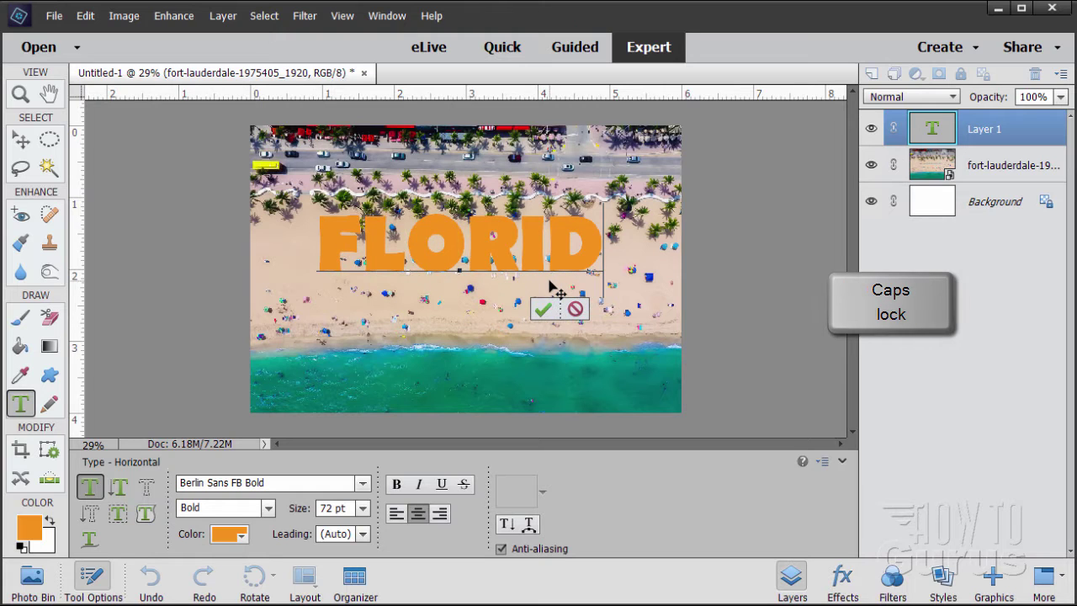
type("A")
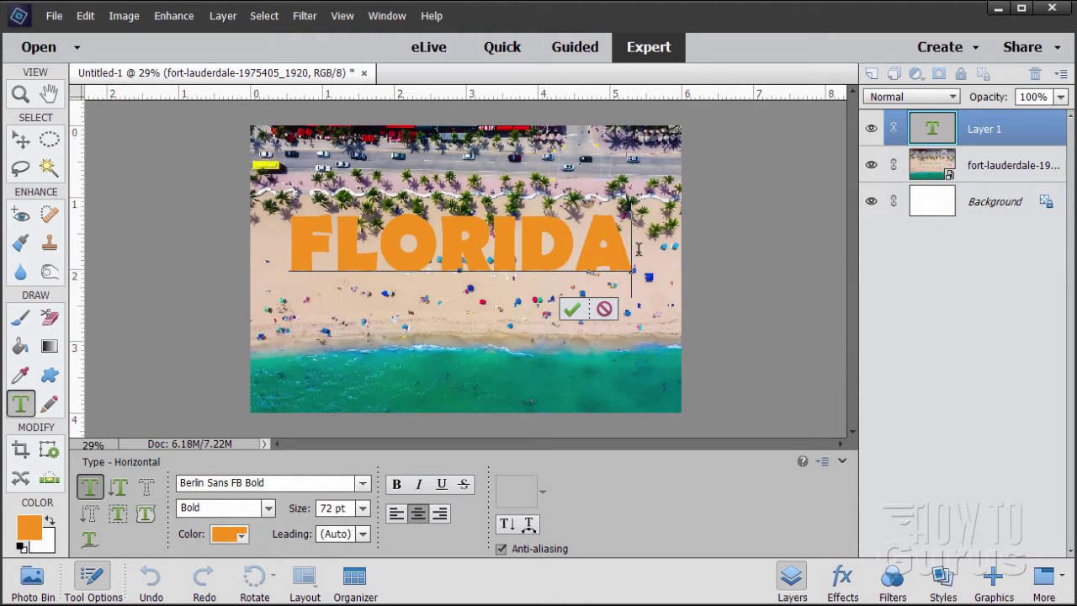
left_click(571, 310)
Step: Hide the beach photo layer and reposition the FLORIDA text near the middle of the canvas
left_click_drag(529, 269, 546, 295)
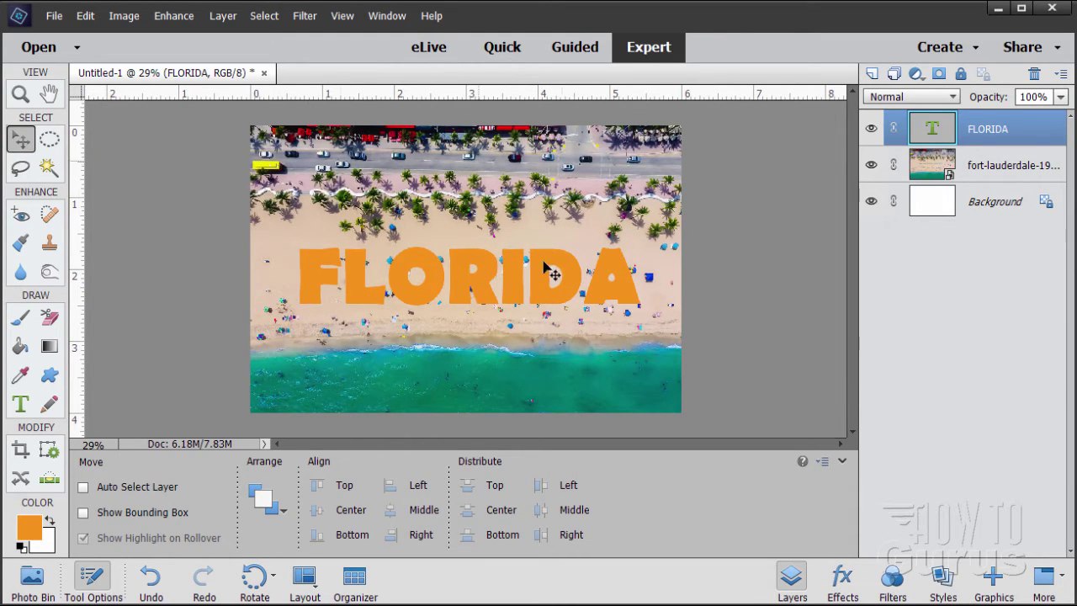
left_click(873, 165)
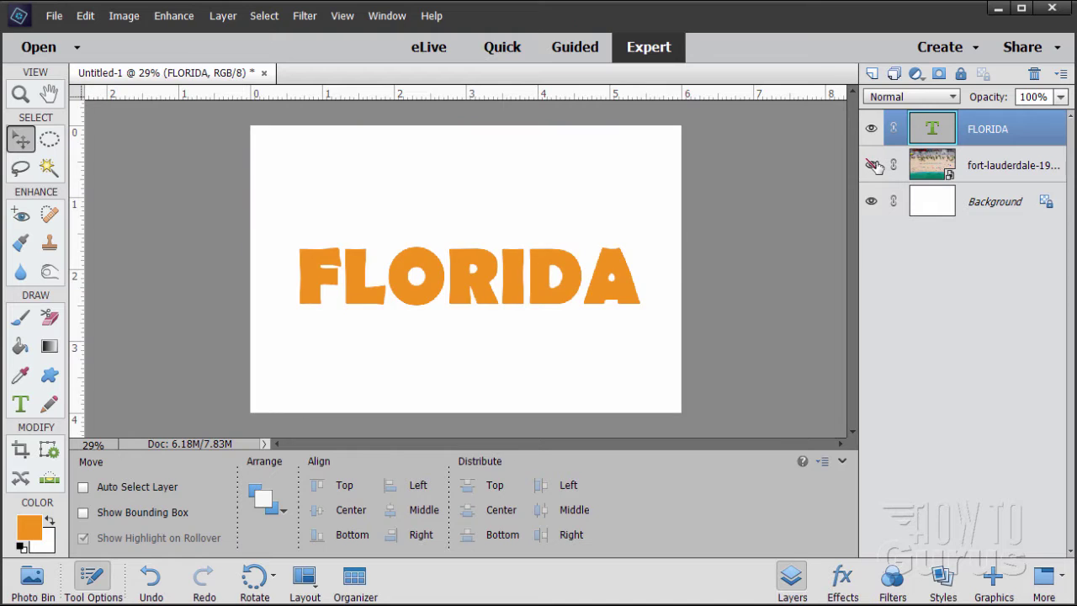
left_click_drag(480, 294, 477, 281)
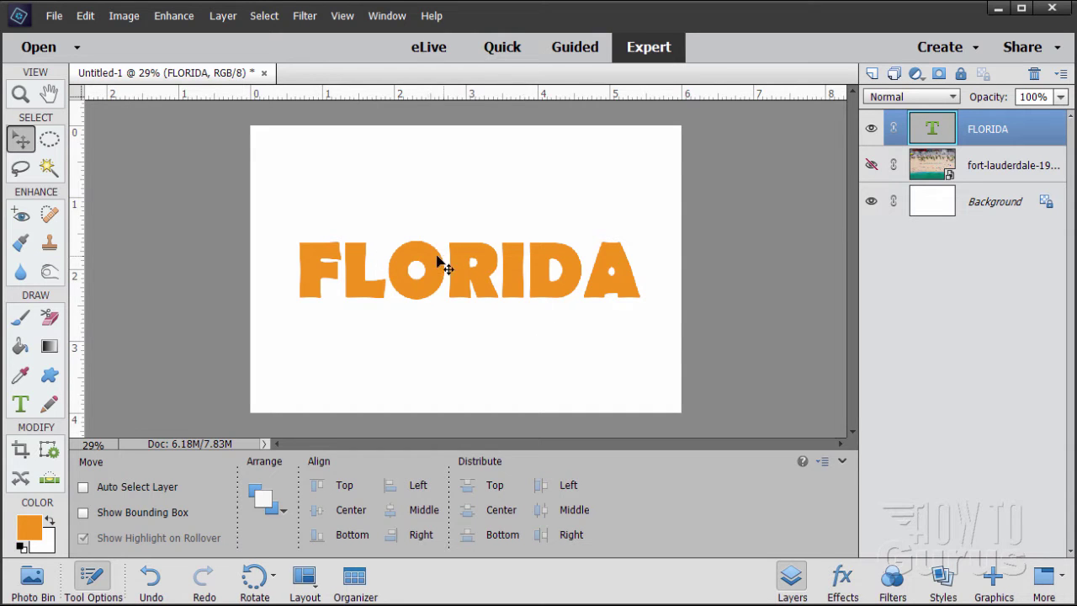
Step: Select the FLORIDA text and warp it with the Arc style, setting the bend to +35%
left_click(20, 405)
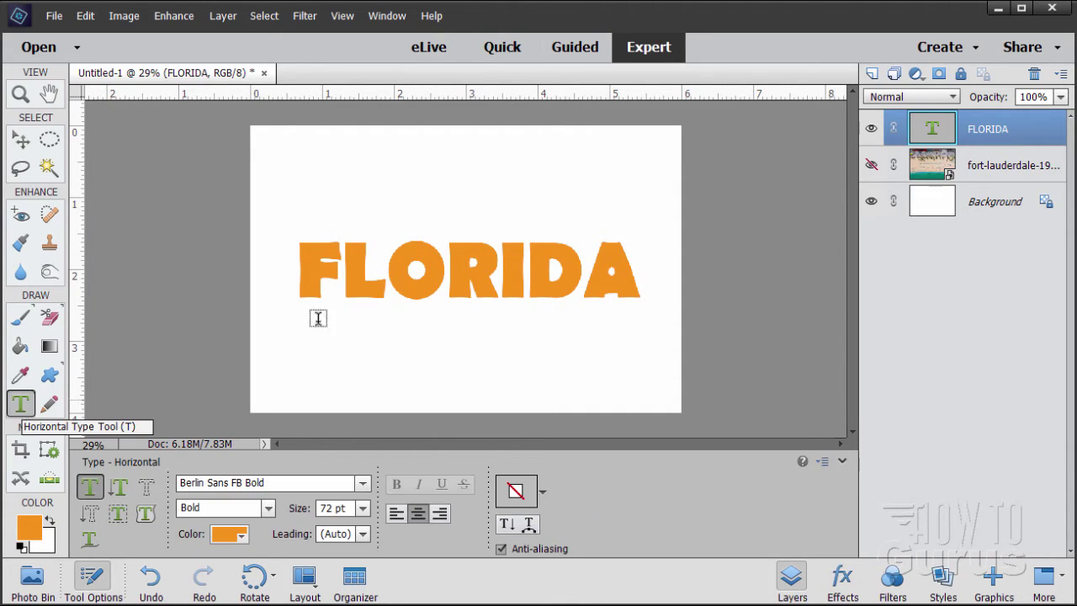
double_click(441, 282)
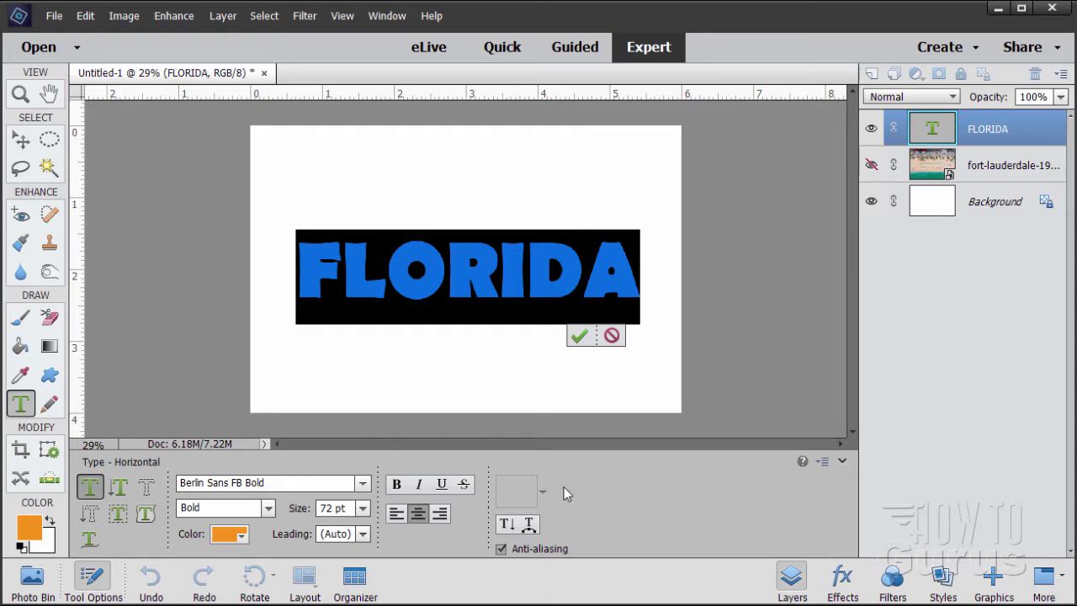
left_click(529, 525)
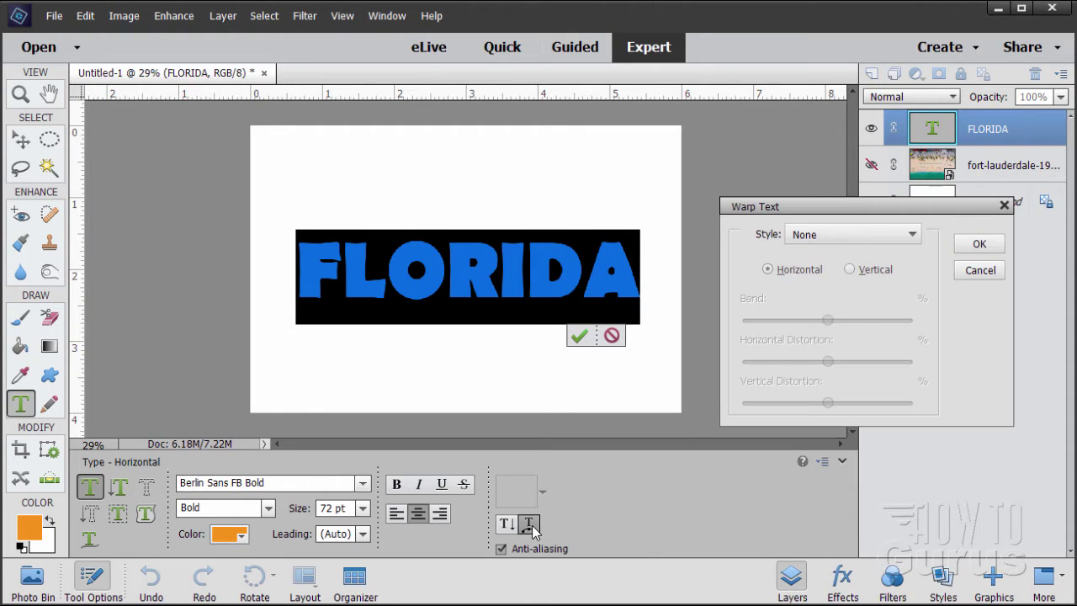
left_click_drag(813, 217, 797, 194)
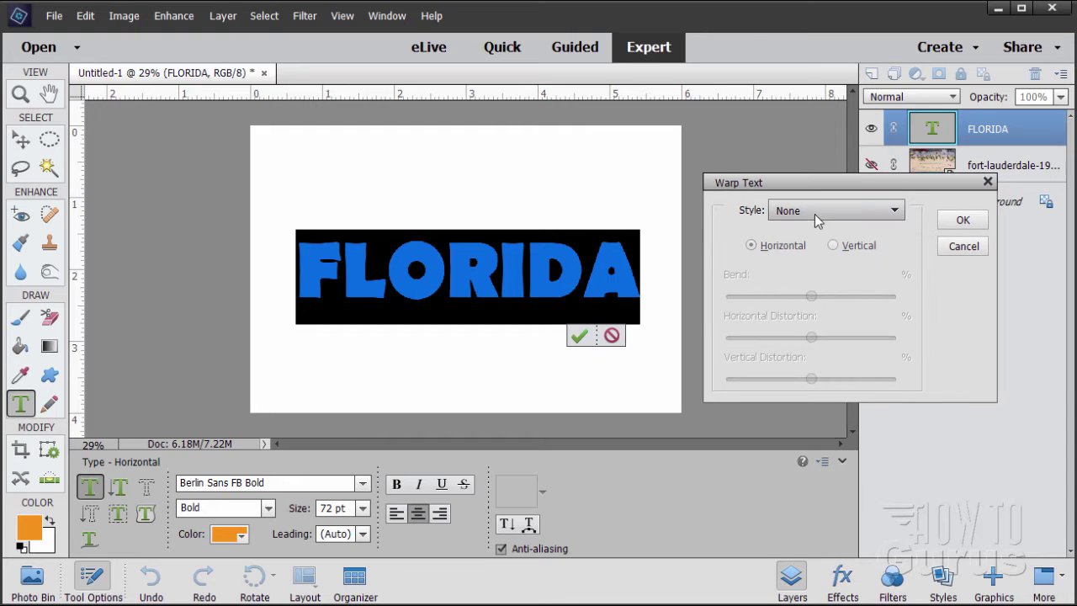
left_click(820, 212)
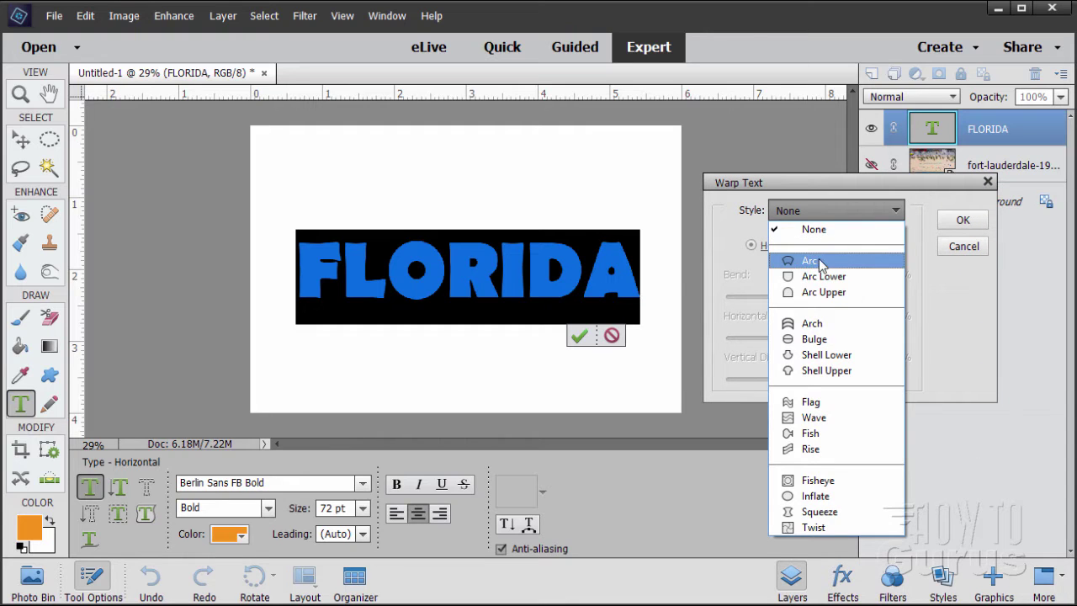
left_click(820, 263)
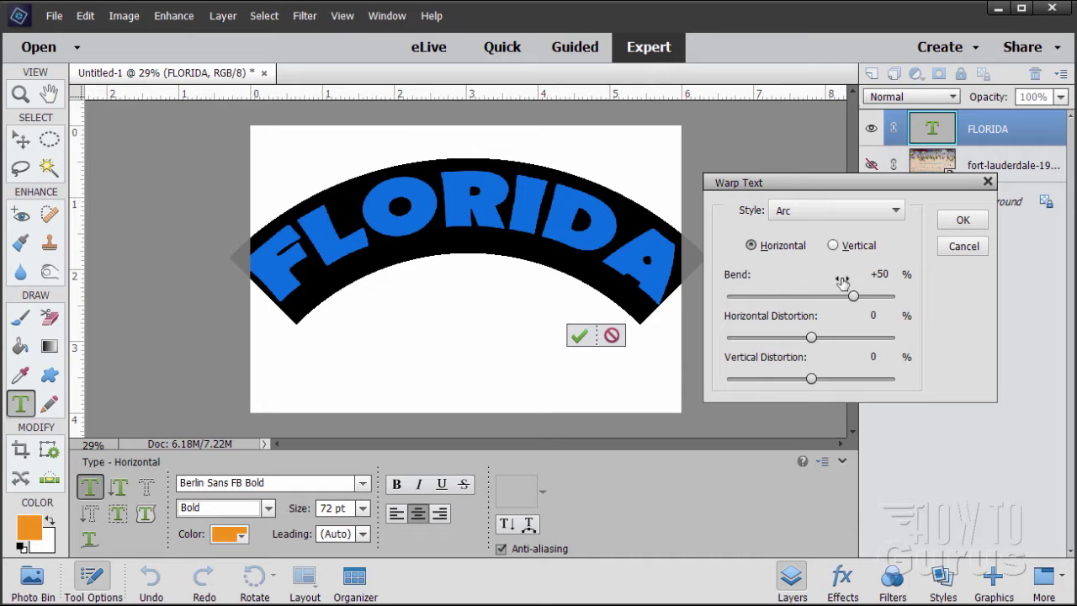
left_click_drag(853, 296, 840, 296)
left_click(890, 275)
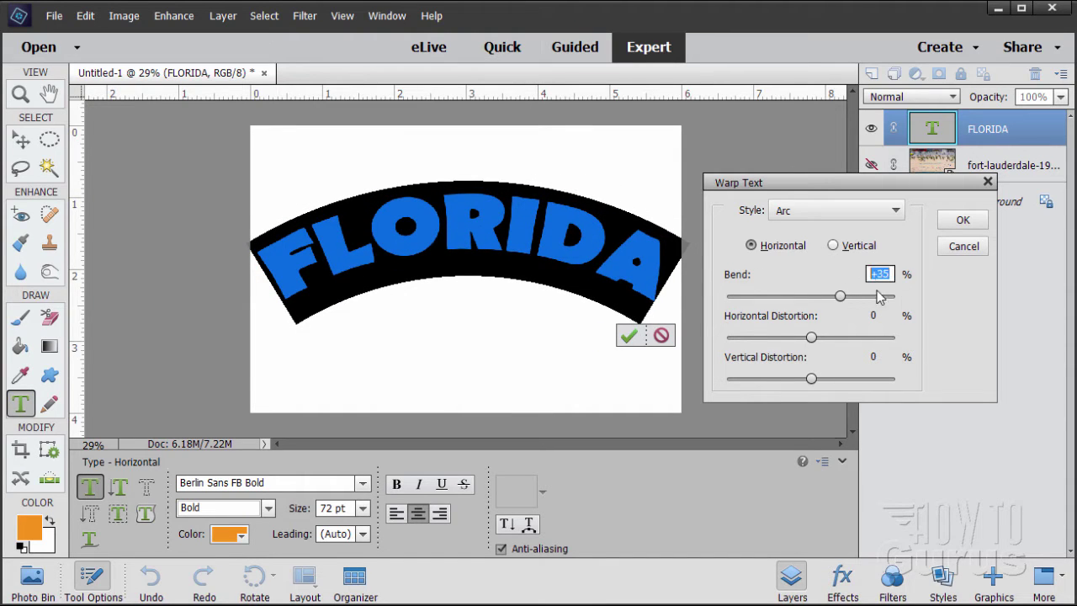
left_click(892, 271)
Step: Set the warp's horizontal distortion to -62% and vertical distortion to -25%, and accept the warped text
left_click_drag(810, 337, 760, 338)
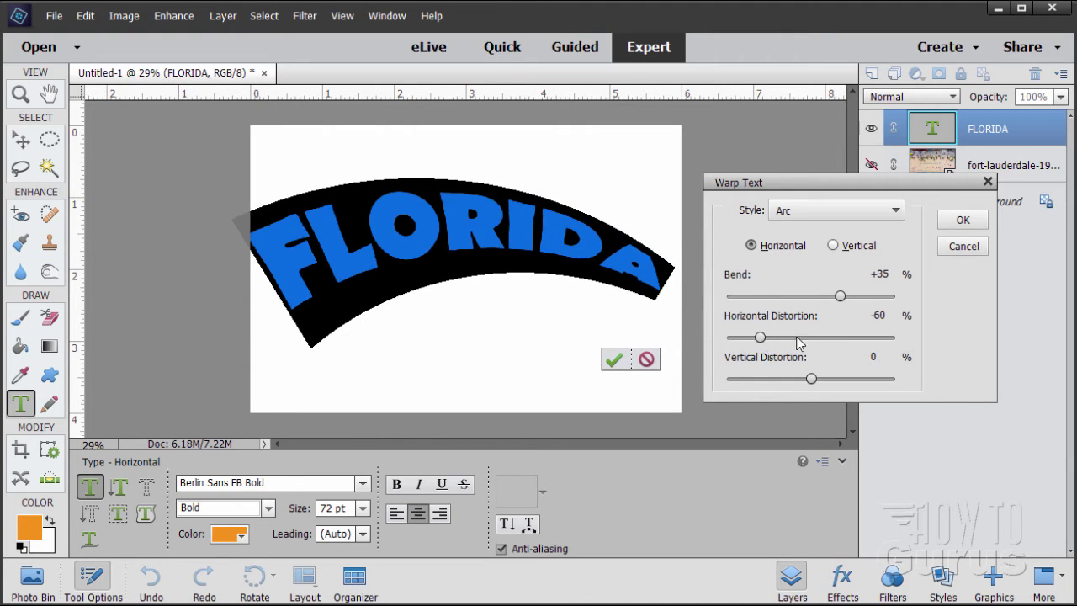
left_click(882, 315)
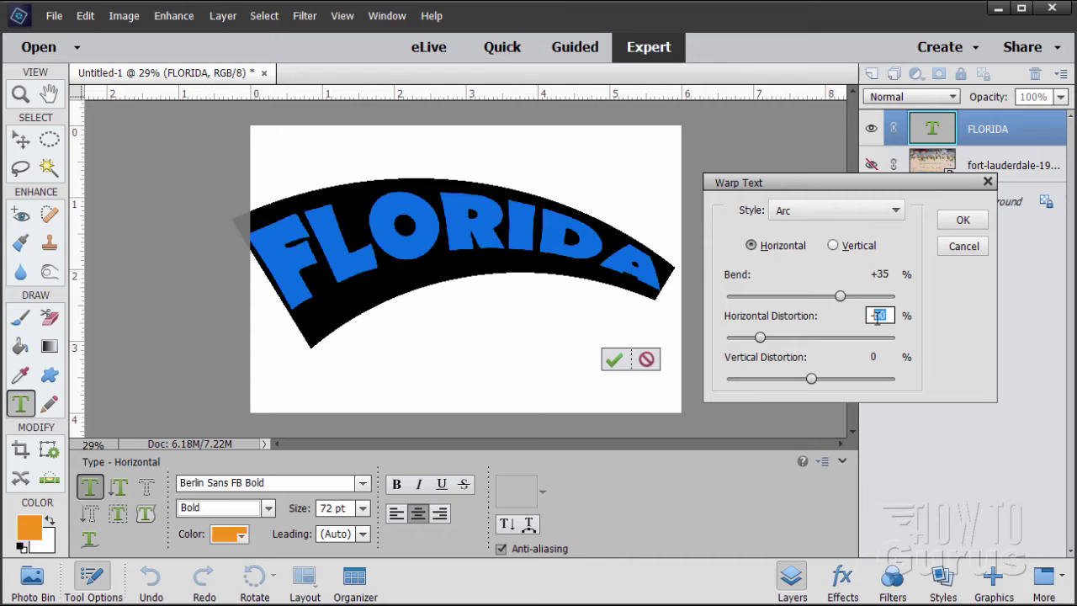
type("-62")
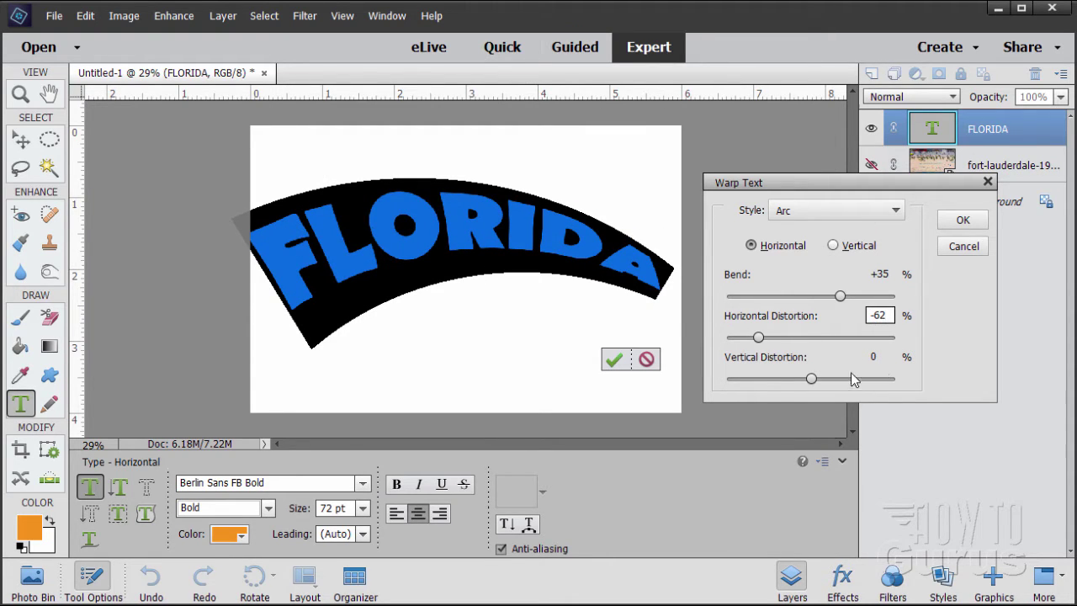
left_click(889, 355)
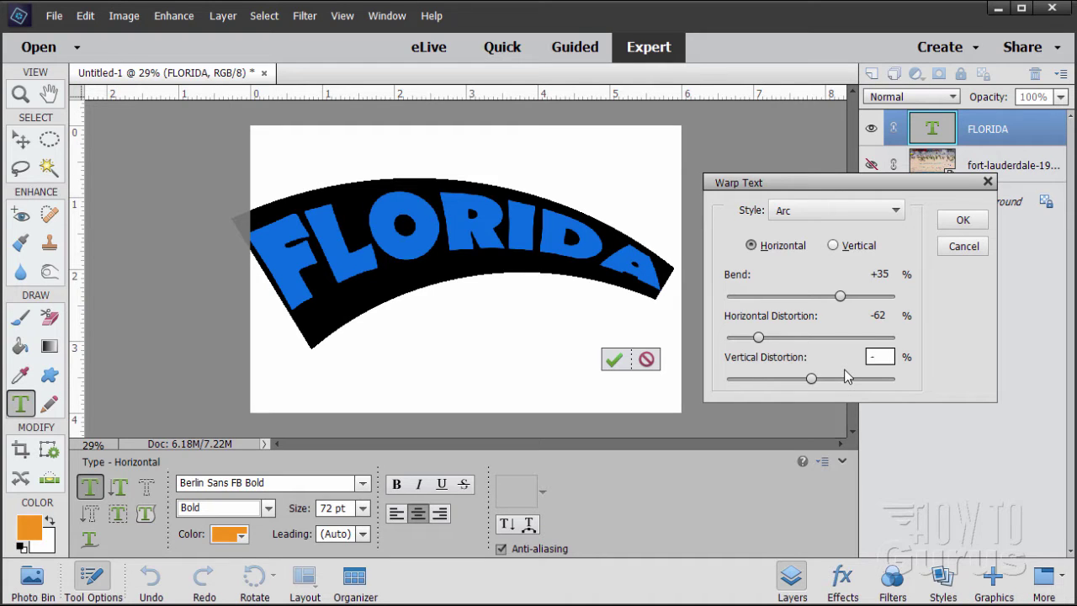
type("-25")
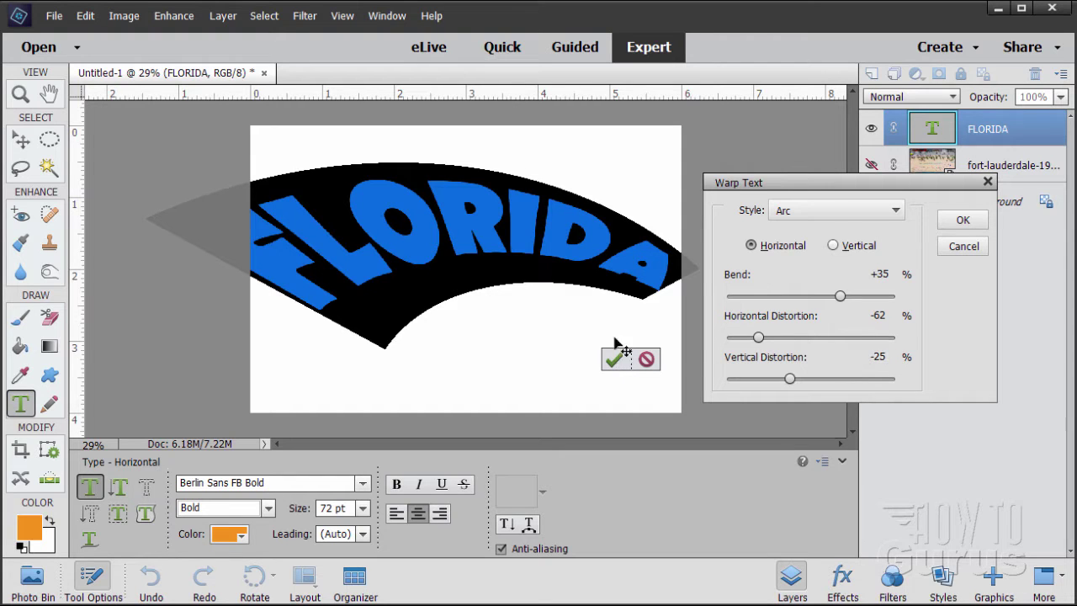
left_click(963, 219)
left_click(614, 359)
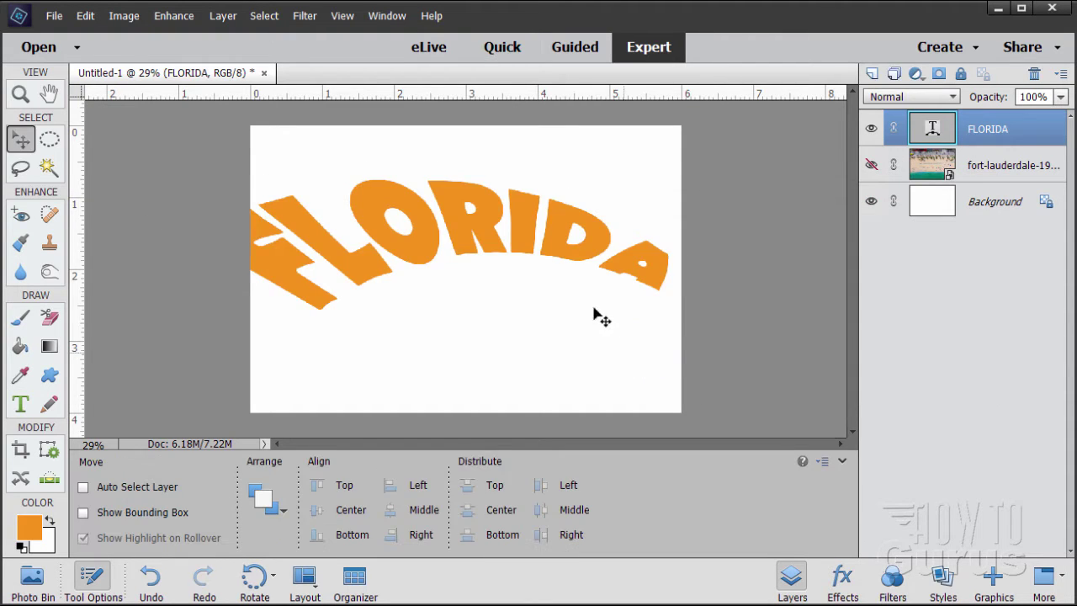
Step: Move the FLORIDA text toward the canvas centre, rotate it 17.5 degrees, and accept the transformation
left_click_drag(490, 241, 510, 270)
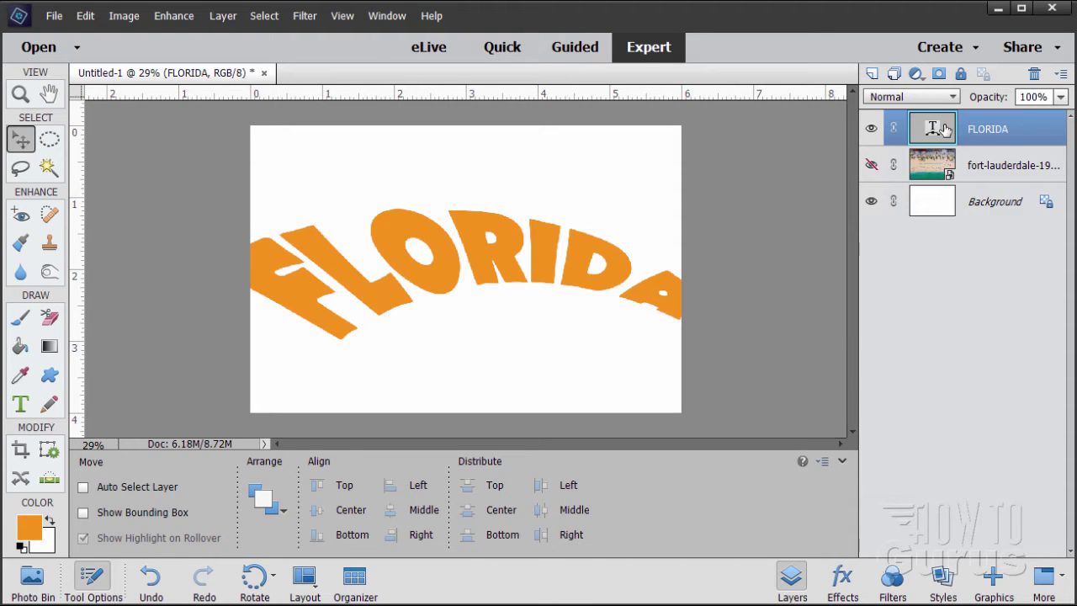
key("ctrl+t")
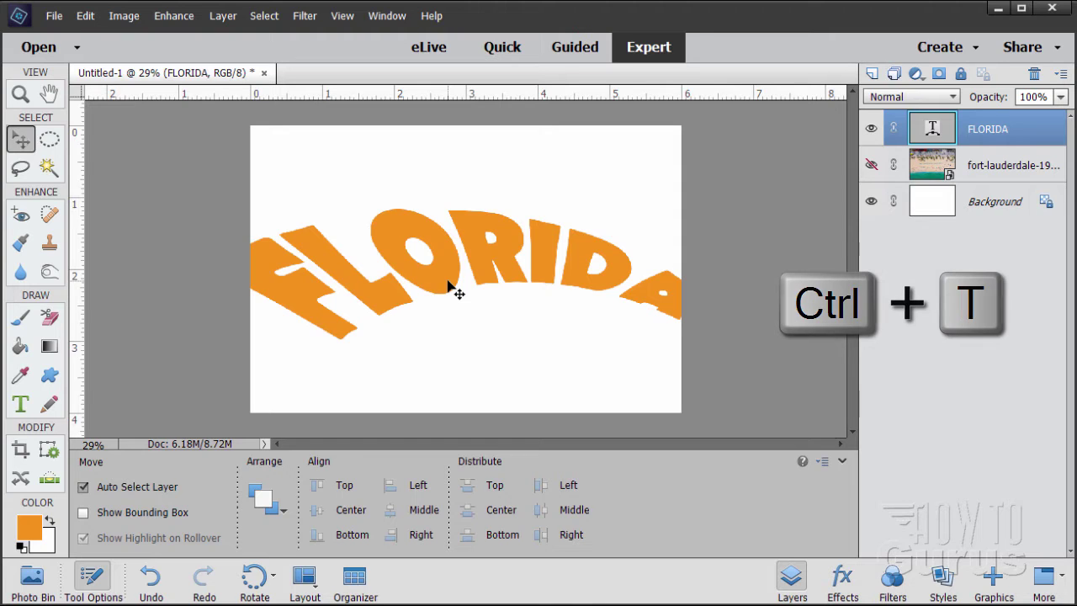
key("ctrl+t")
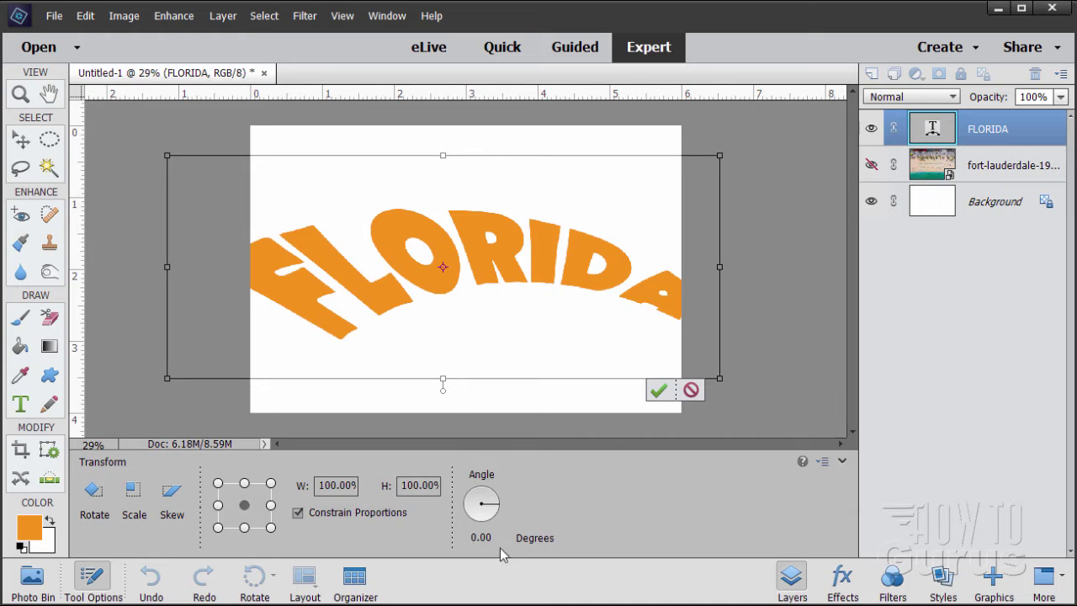
left_click_drag(502, 537, 462, 548)
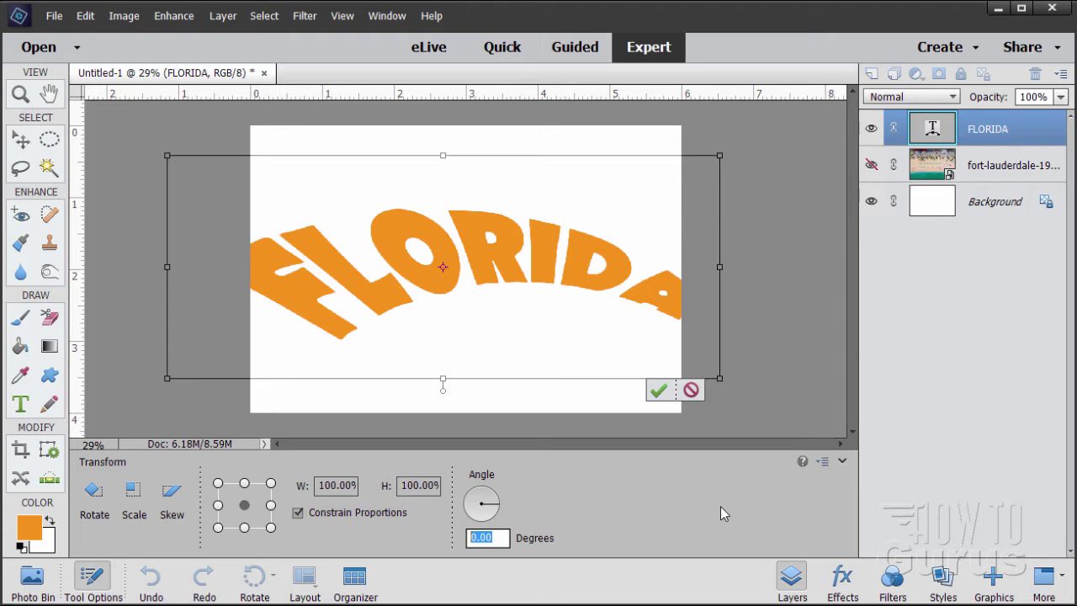
type("17")
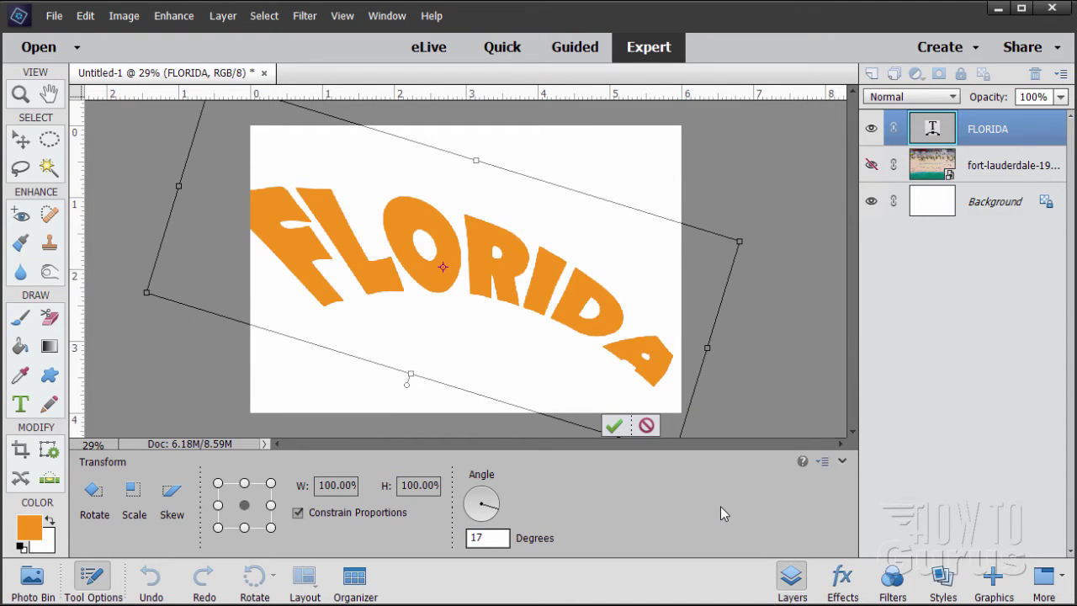
type(".5")
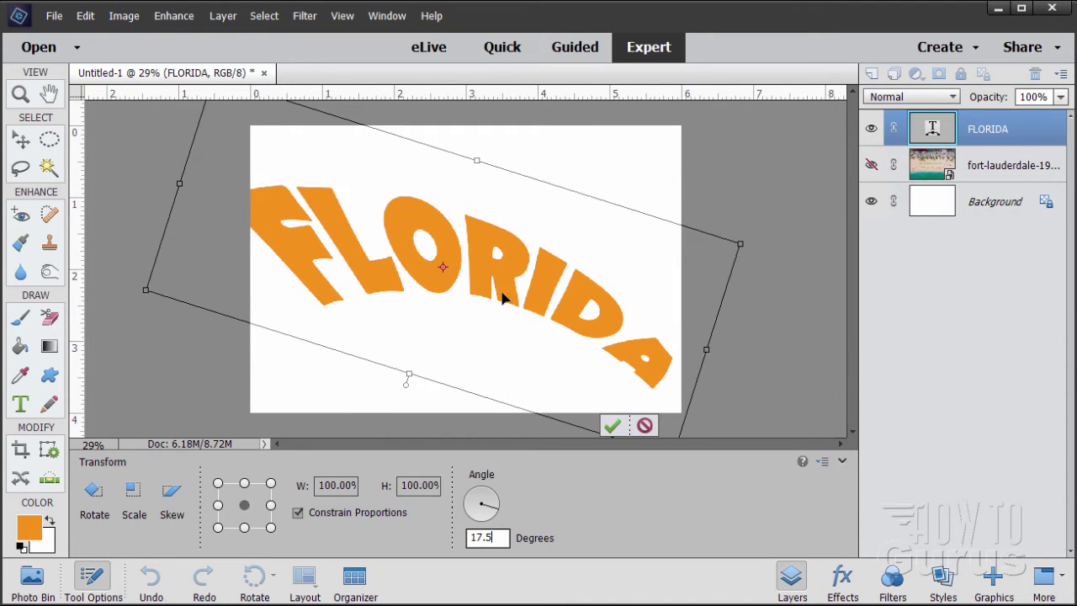
left_click_drag(447, 286, 449, 287)
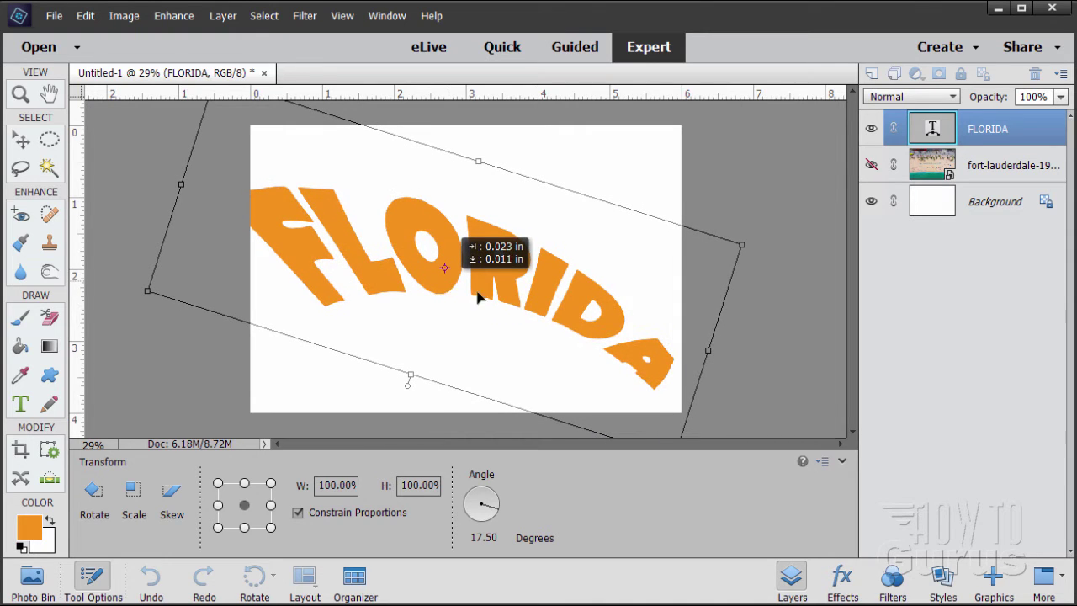
left_click(613, 426)
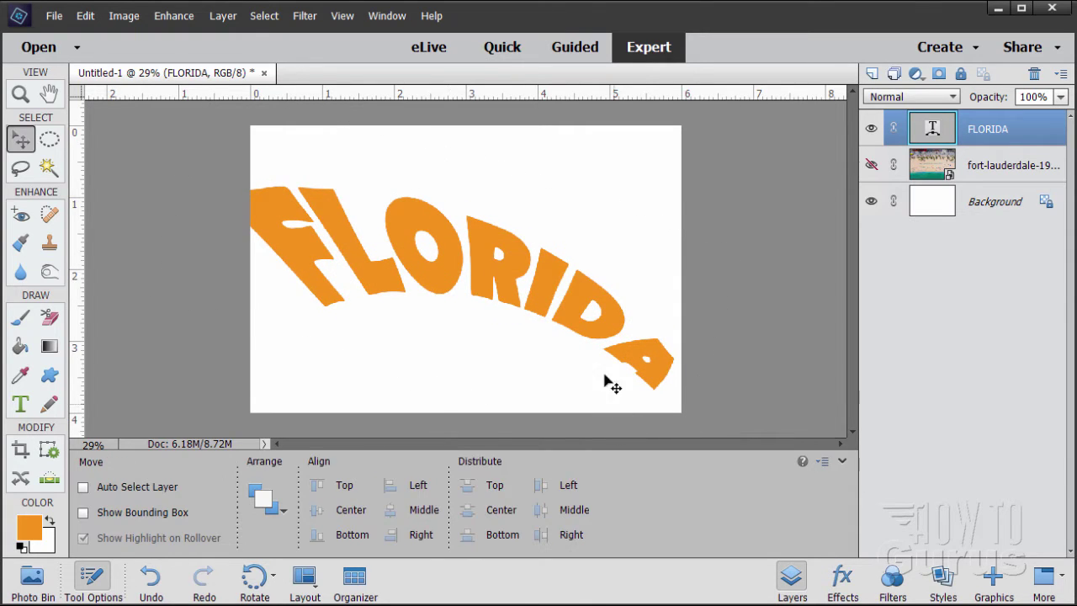
Step: Scale the FLORIDA text's width to 85% without constraining proportions, accept it, and reposition the whole word inside the canvas
left_click_drag(510, 292, 509, 282)
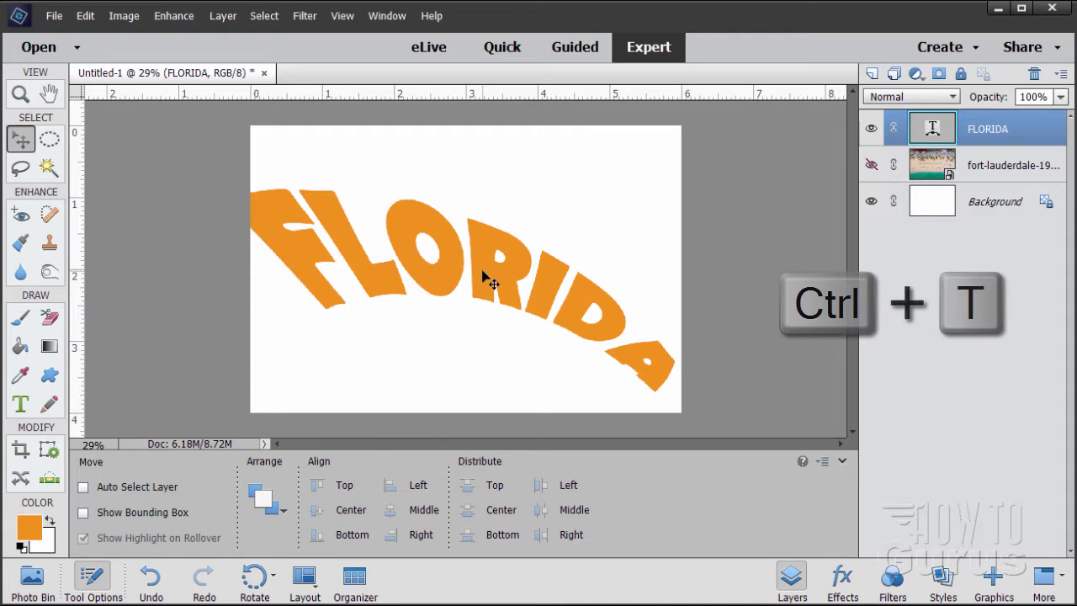
key("ctrl+t")
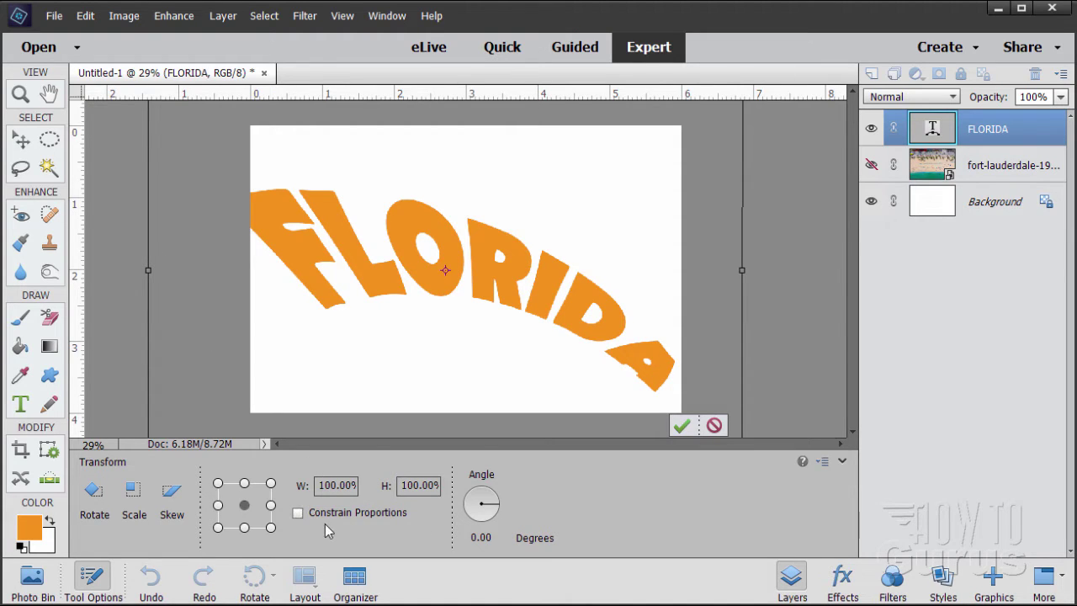
left_click(298, 513)
left_click_drag(145, 272, 310, 363)
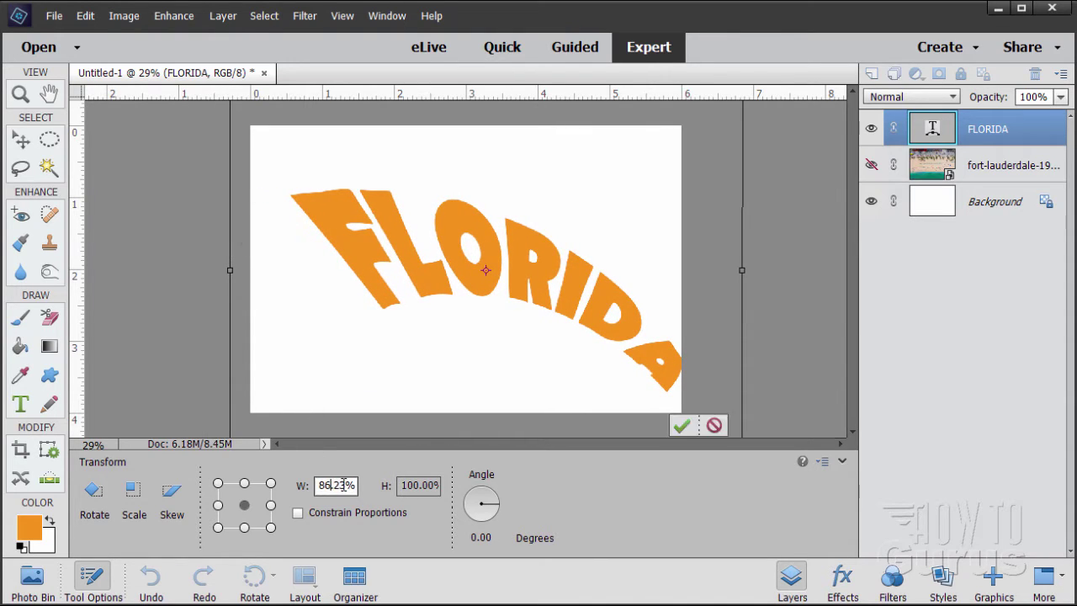
left_click_drag(353, 479, 299, 482)
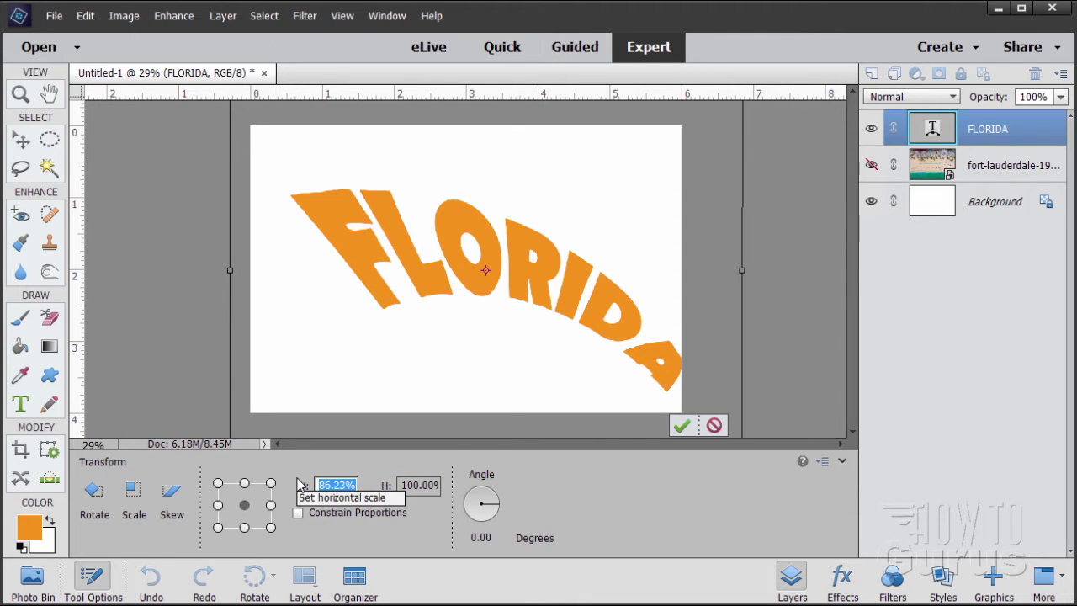
type("85")
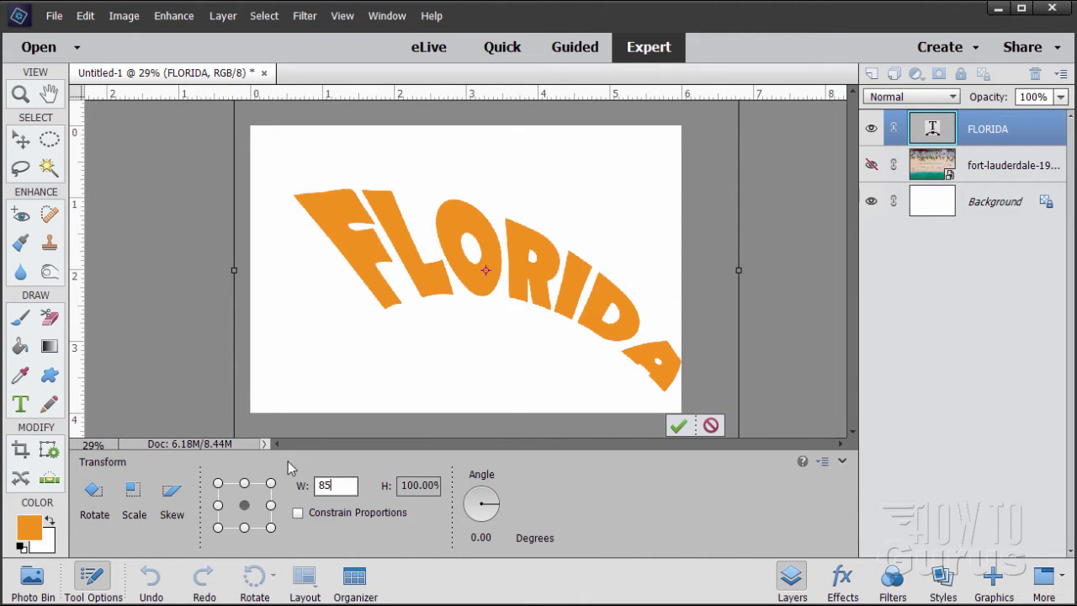
left_click(679, 425)
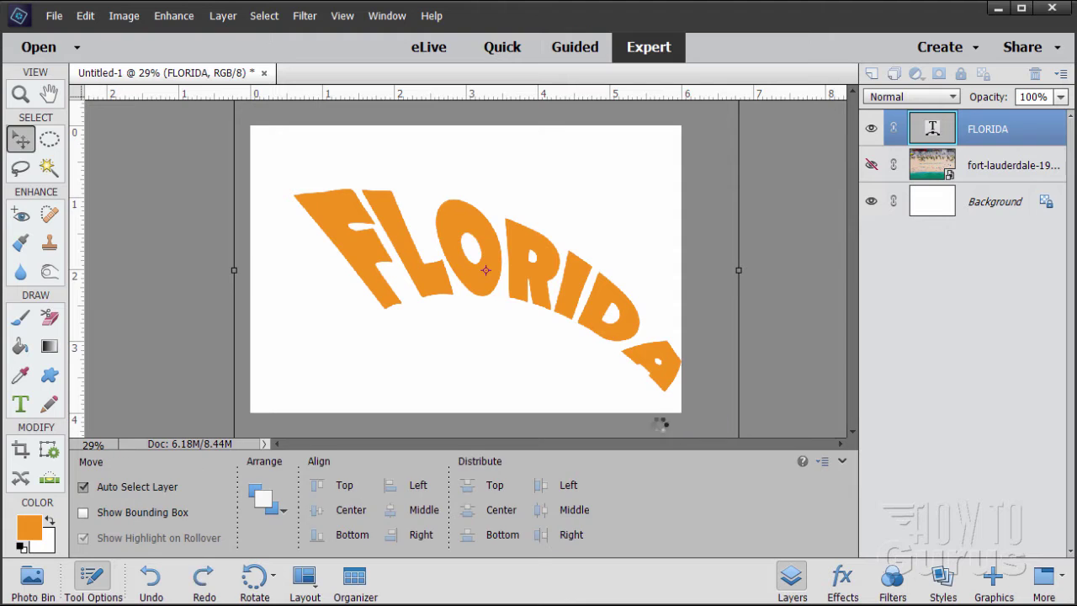
left_click_drag(543, 308, 511, 309)
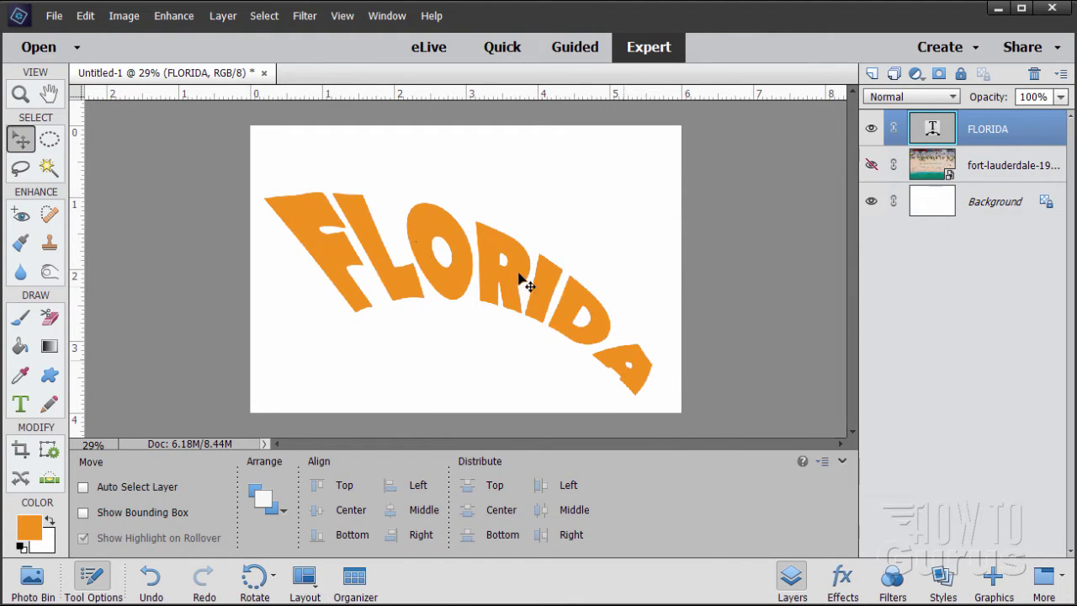
mouse_move(449, 295)
left_mouse_down()
mouse_move(441, 272)
mouse_move(453, 301)
mouse_move(469, 292)
left_mouse_up()
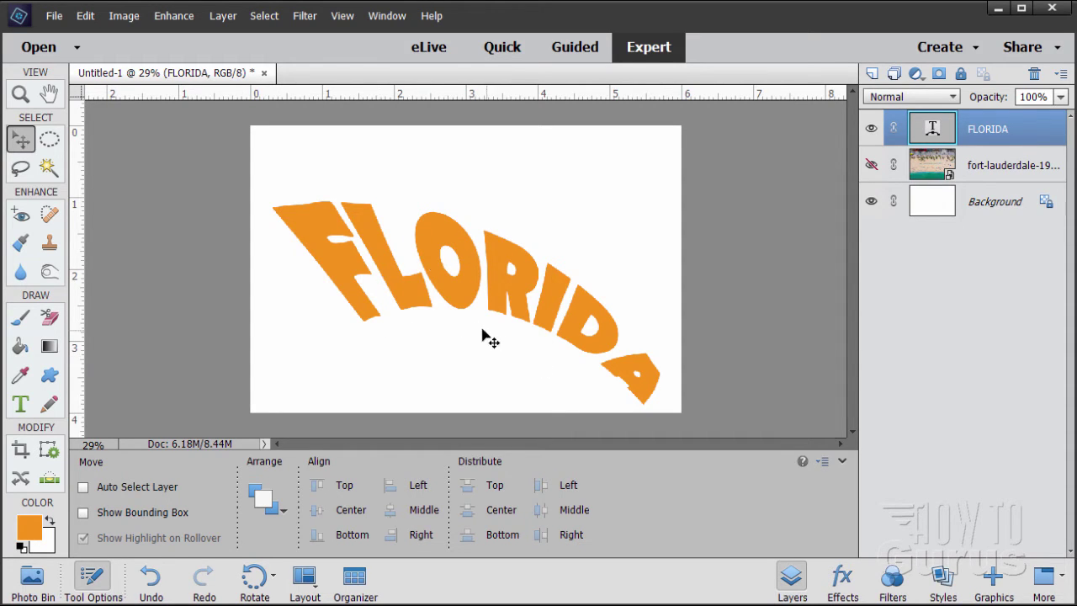
Step: Enable a drop shadow in the FLORIDA layer's style settings and set the lighting angle to 120°
left_click(235, 21)
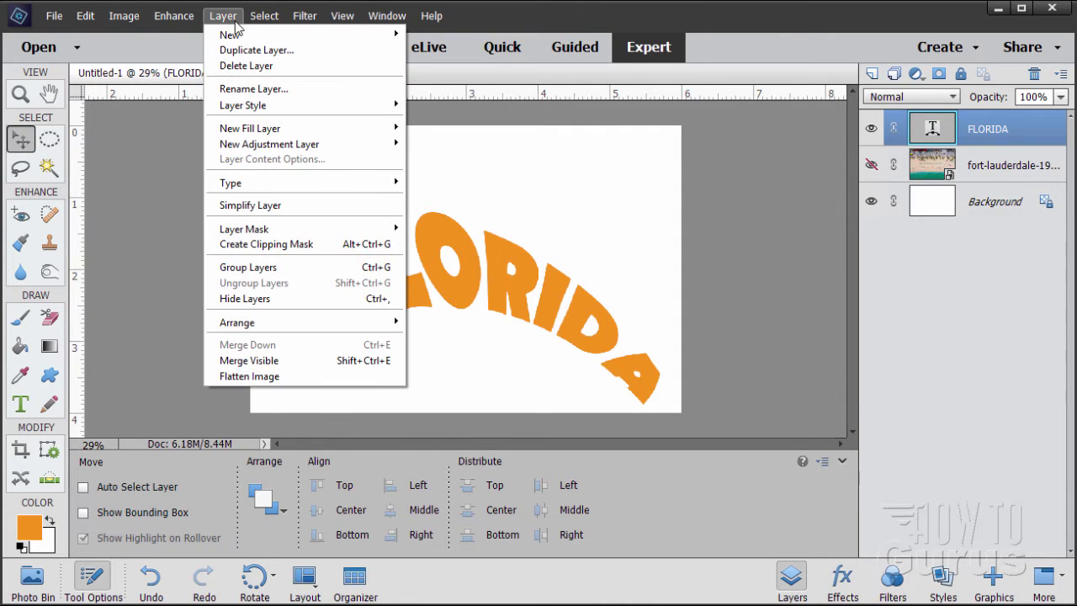
mouse_move(237, 106)
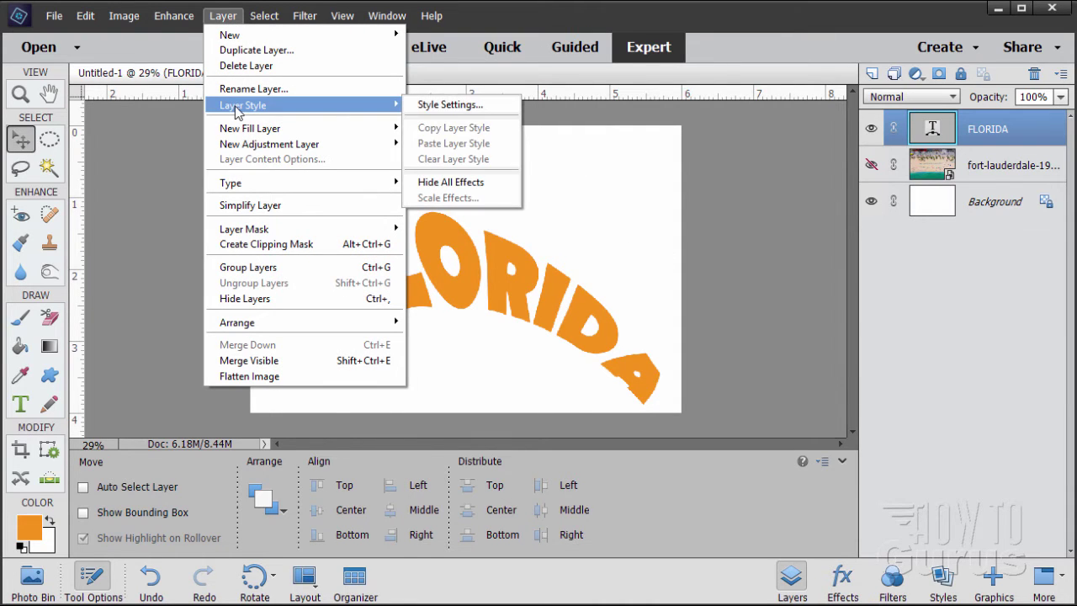
left_click(430, 106)
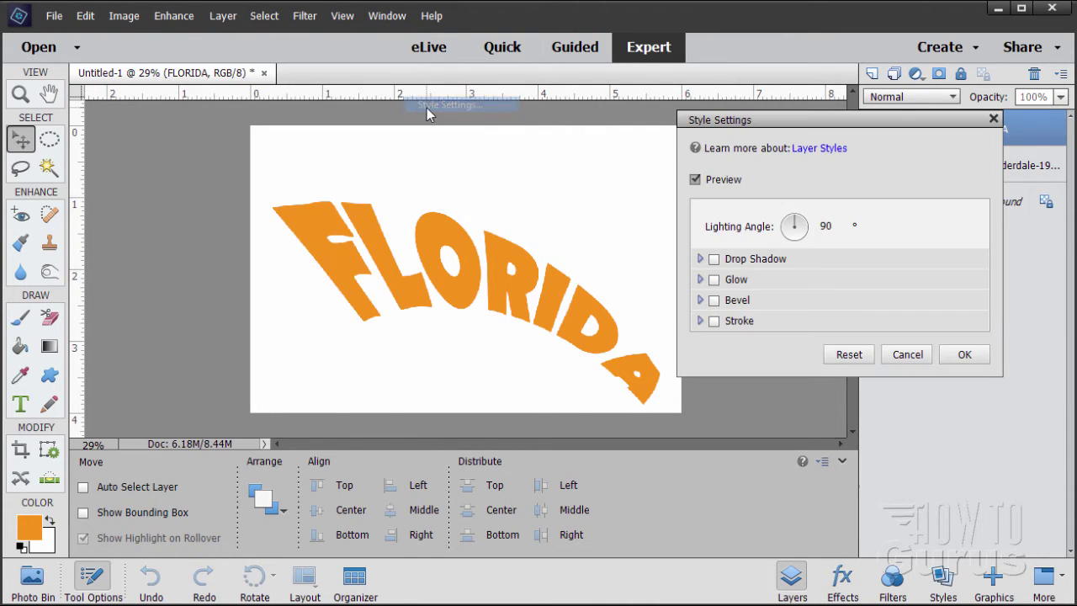
left_click(715, 260)
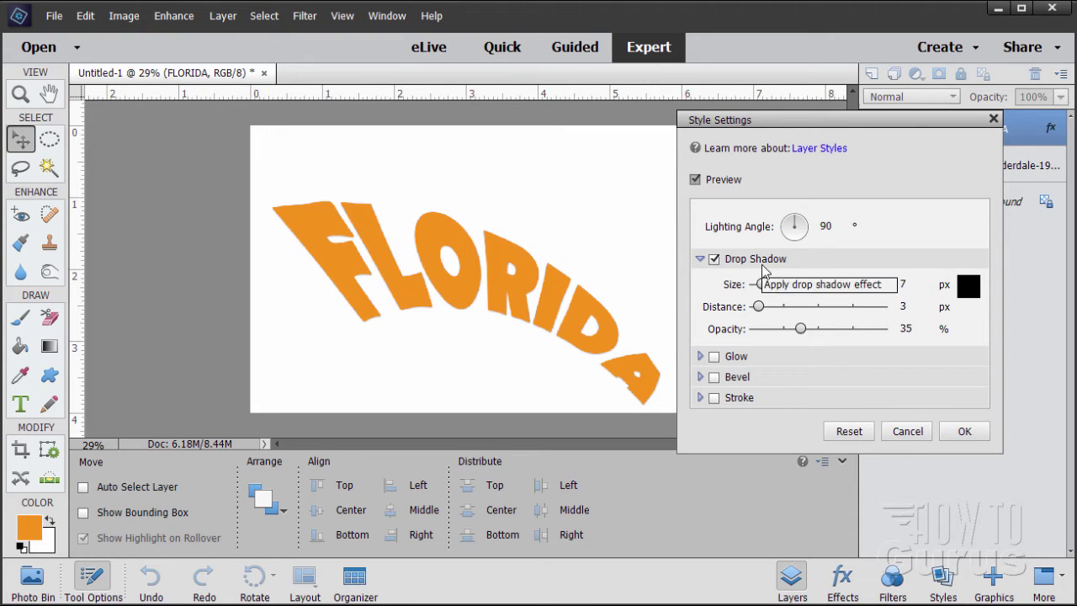
left_click(839, 224)
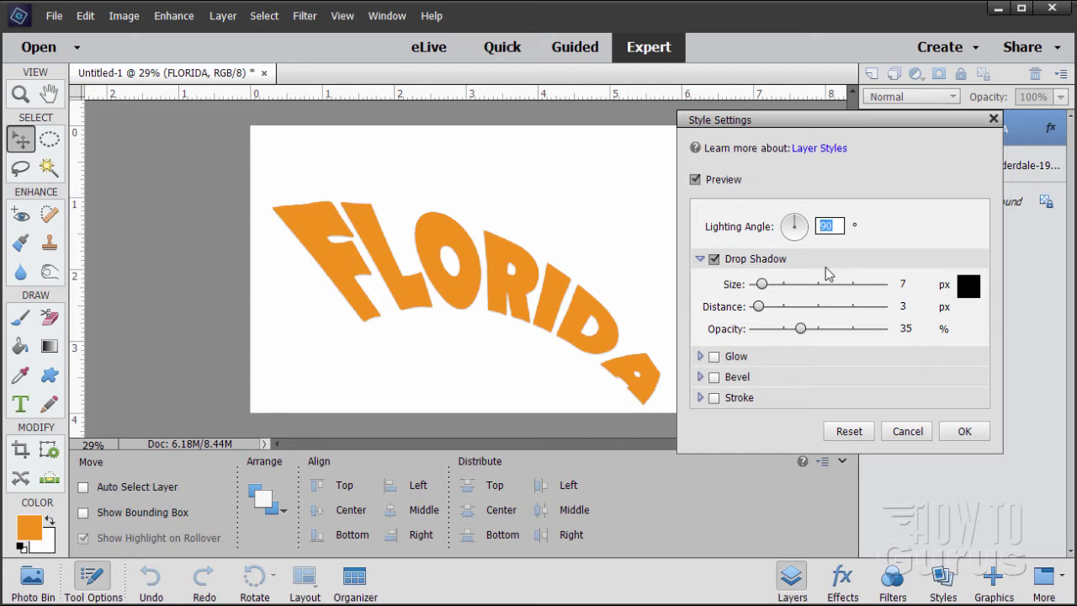
type("120")
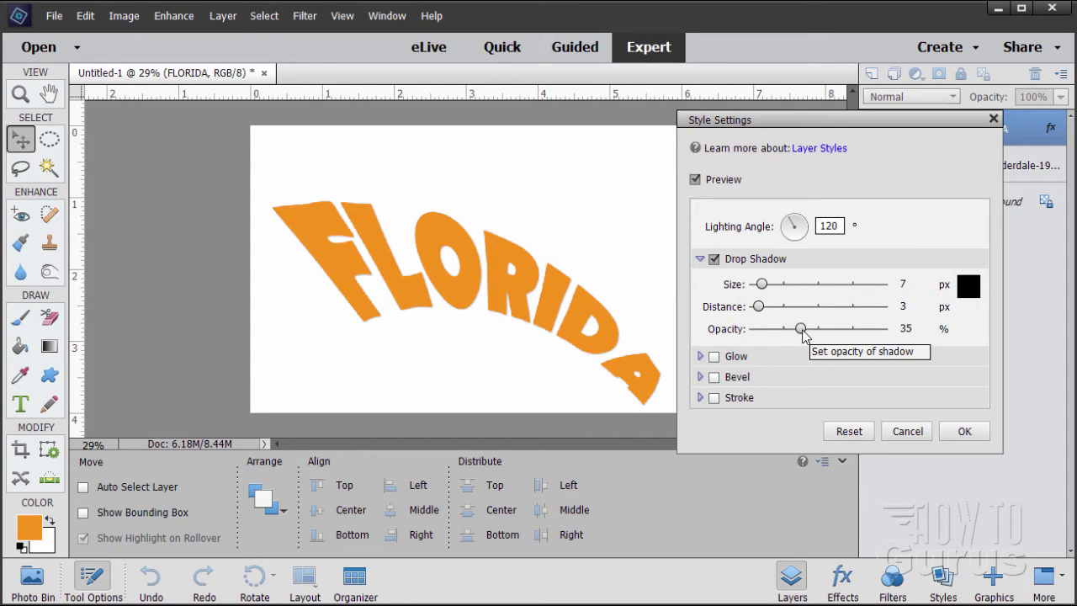
Step: Set the drop shadow's opacity to 100%, its size to 0 px and its distance to 6 px
left_click_drag(801, 329, 925, 337)
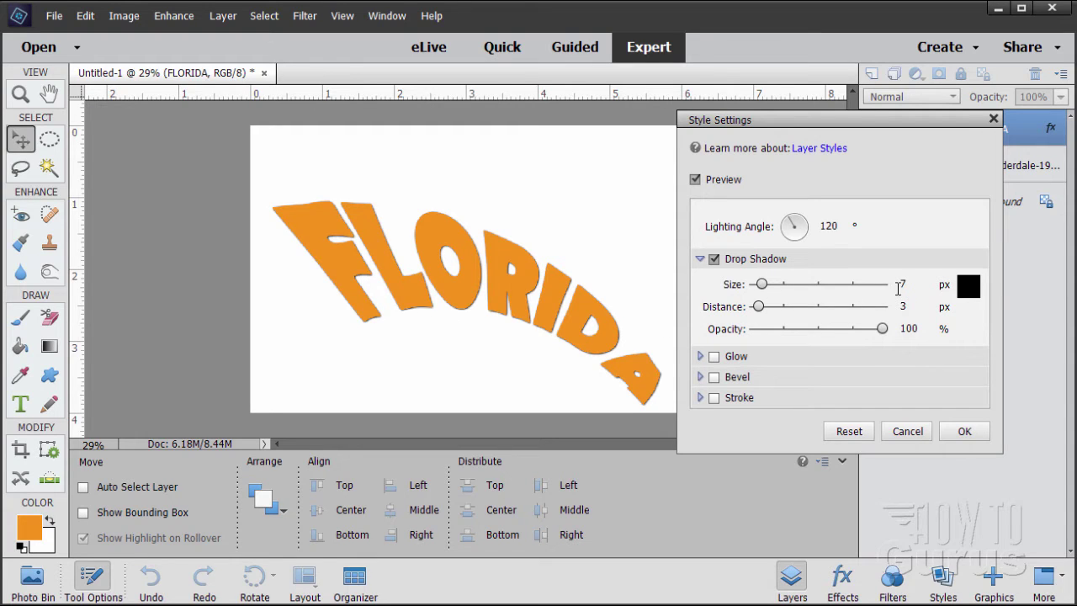
left_click_drag(915, 287, 893, 281)
type("0")
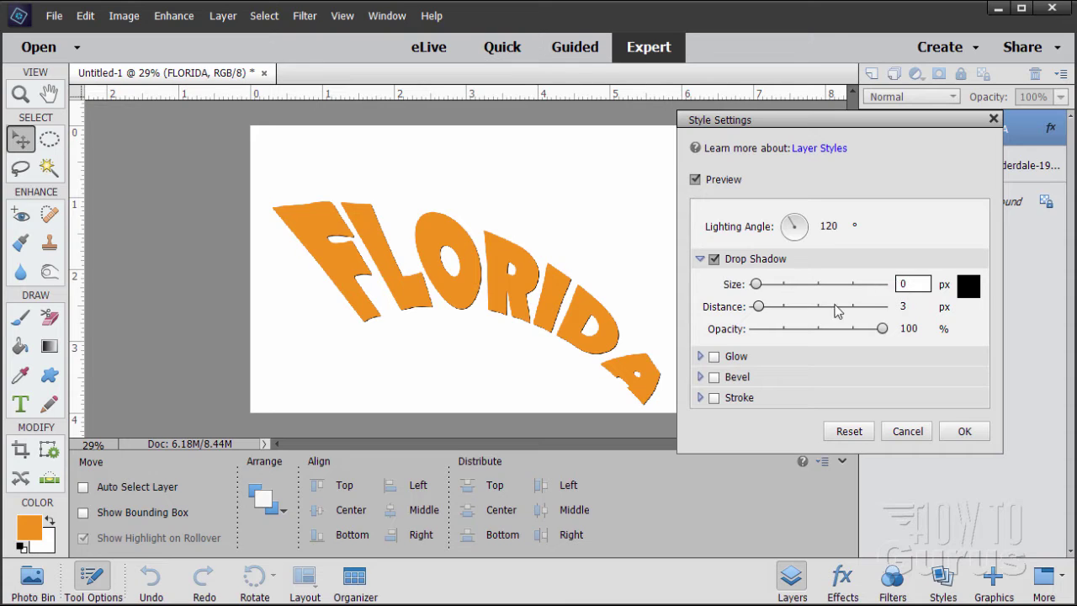
left_click_drag(914, 306, 875, 300)
type("6")
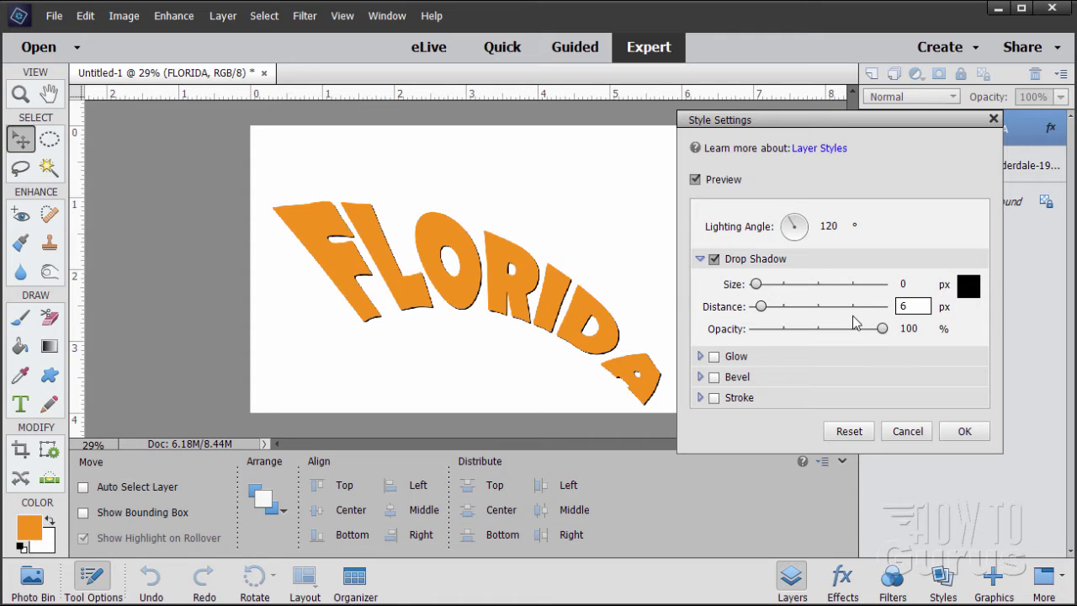
Step: Change the drop shadow's colour to brown 613500 and accept the layer style settings
left_click(968, 288)
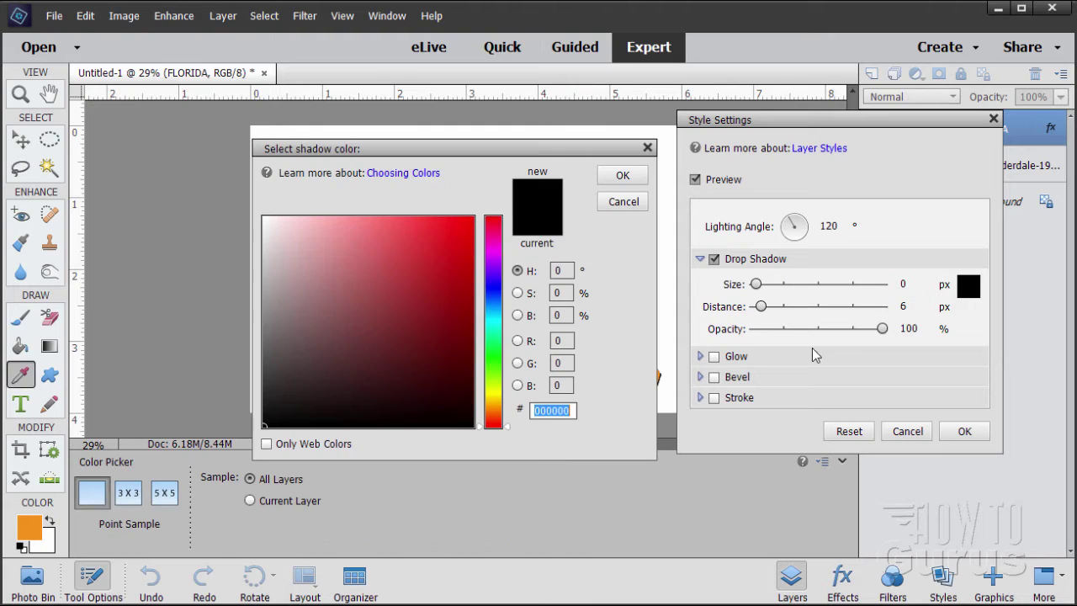
left_click(569, 413)
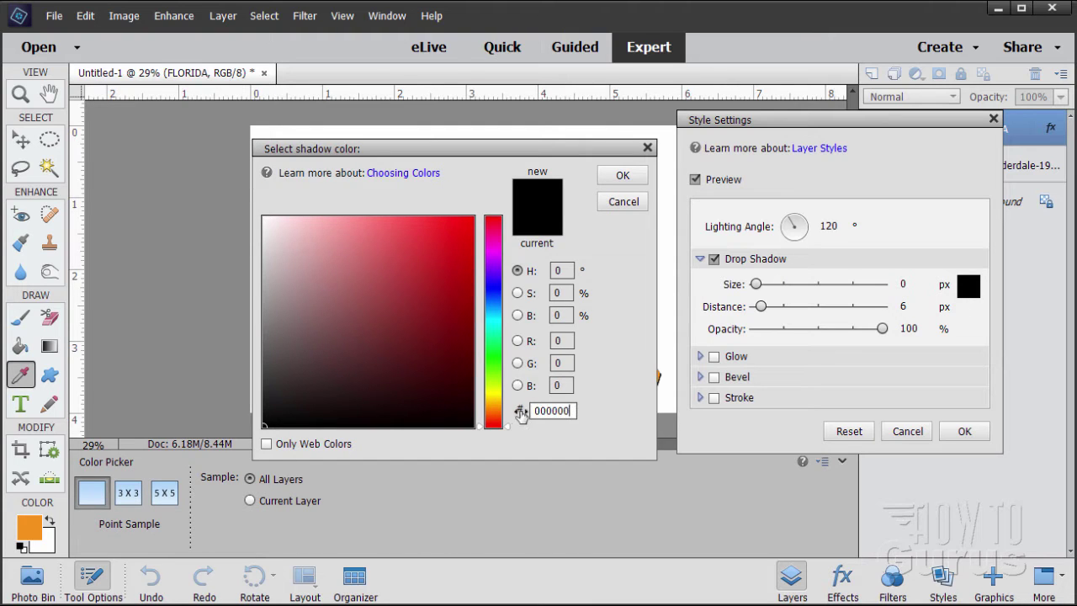
left_click_drag(576, 412, 520, 419)
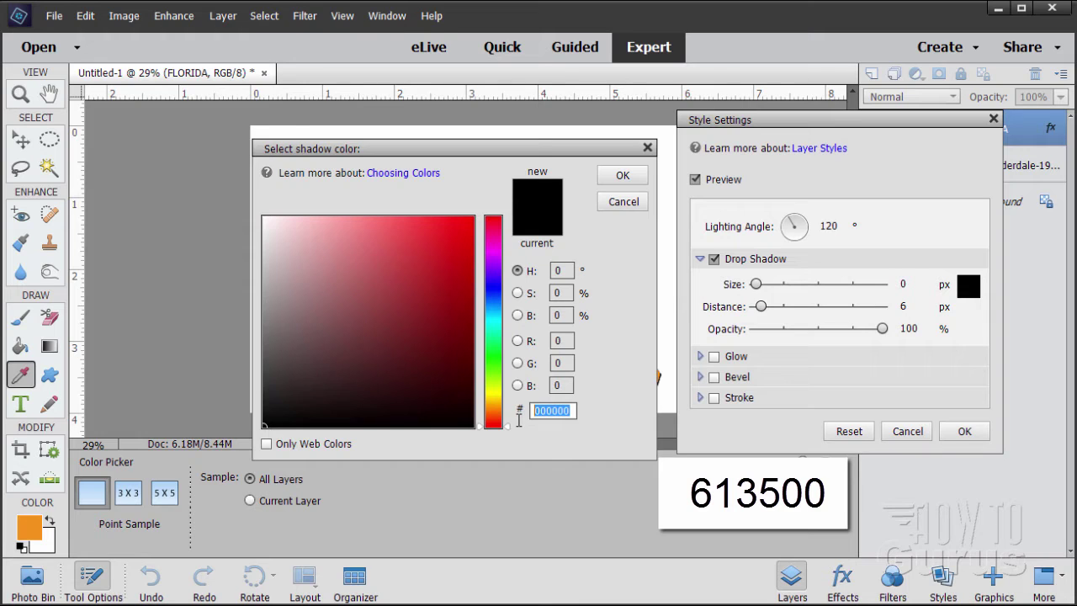
type("613")
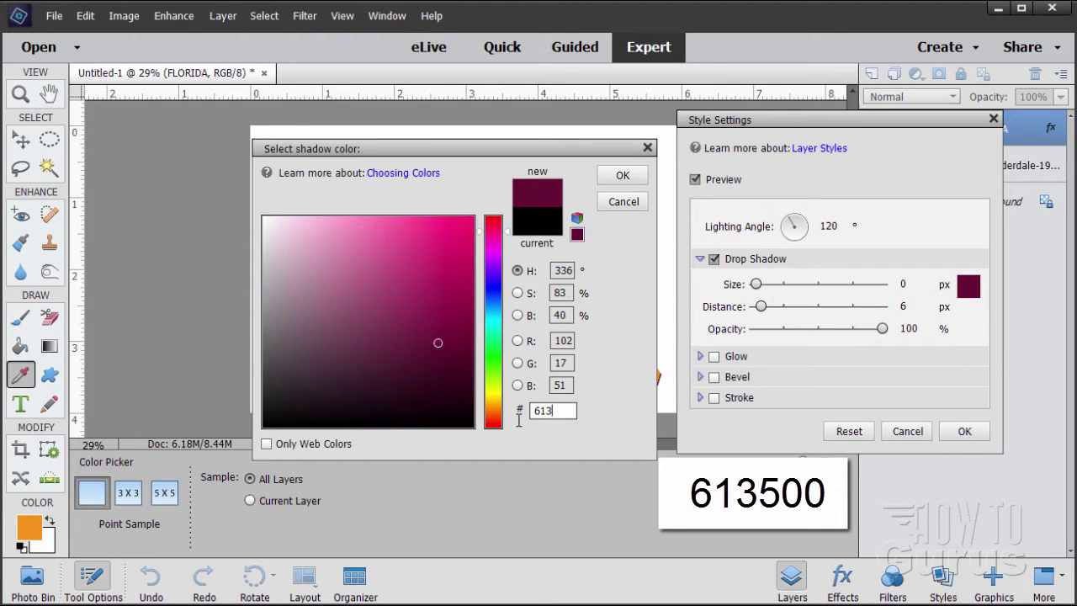
type("500")
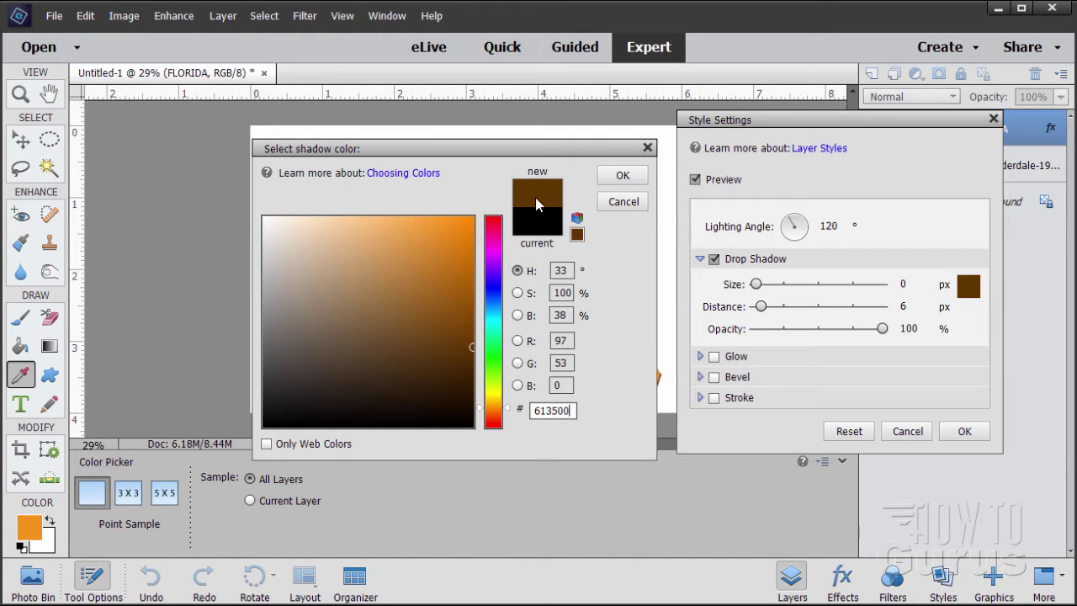
left_click(623, 176)
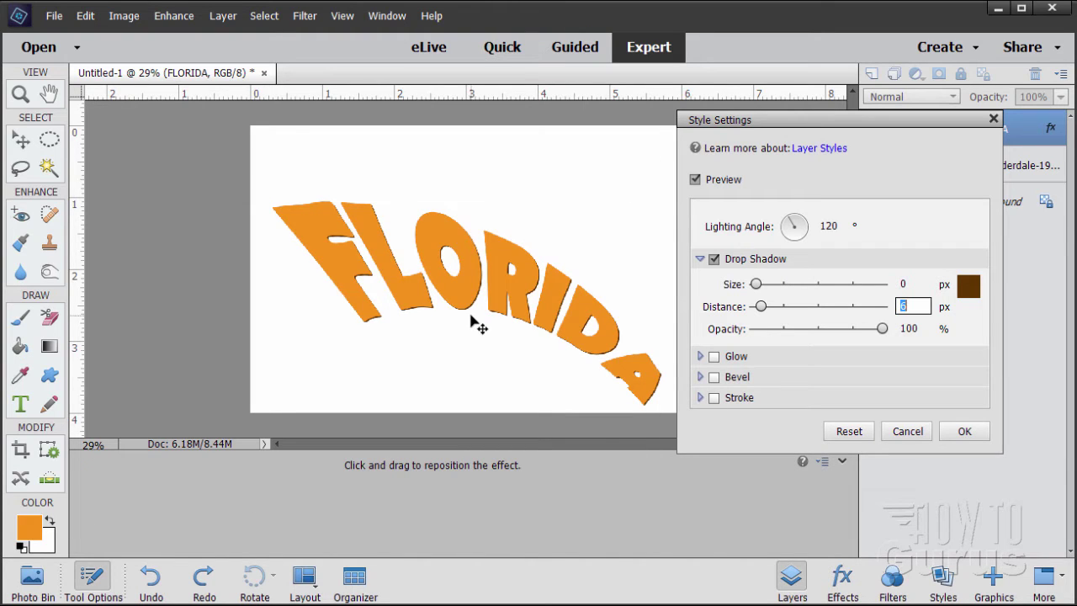
left_click(965, 430)
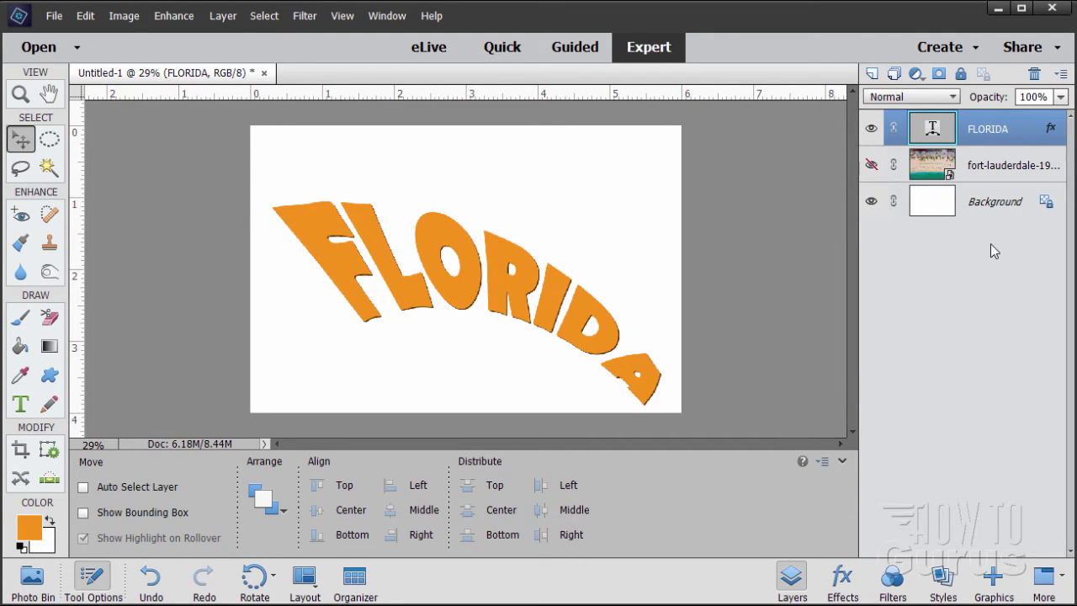
Step: Duplicate the FLORIDA text layer with the copy nudged slightly upward, and check the copy by switching its visibility off and on
key("alt+Up")
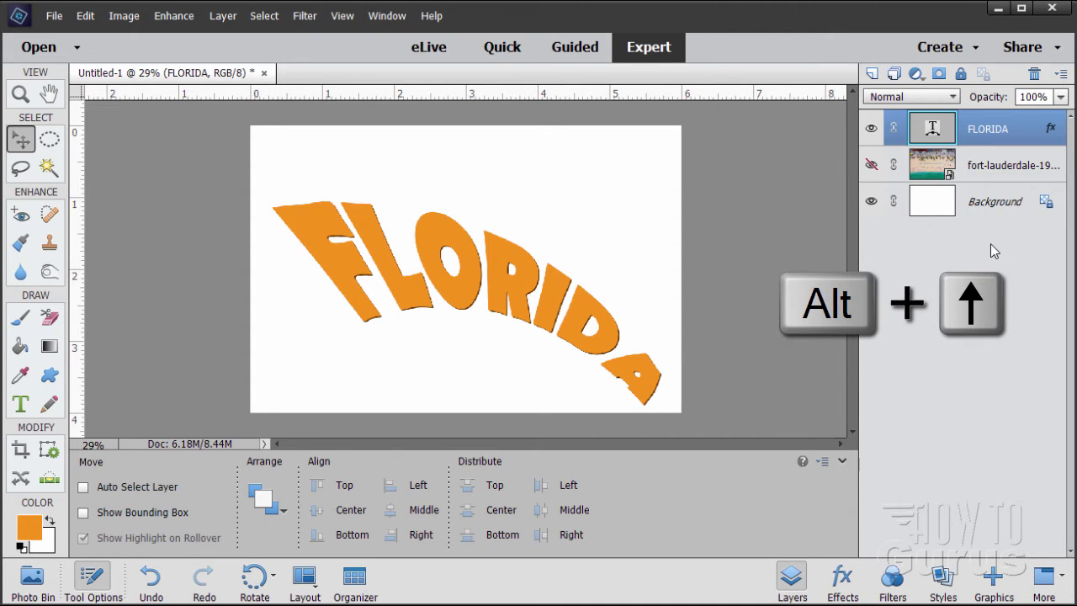
key("ctrl+j")
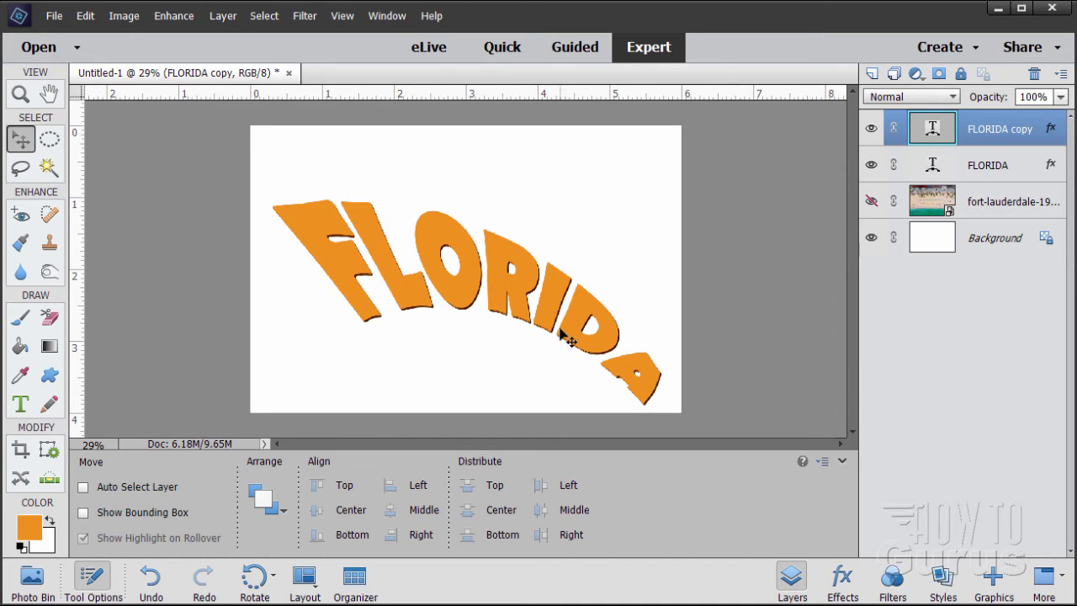
left_click(872, 129)
left_click(871, 129)
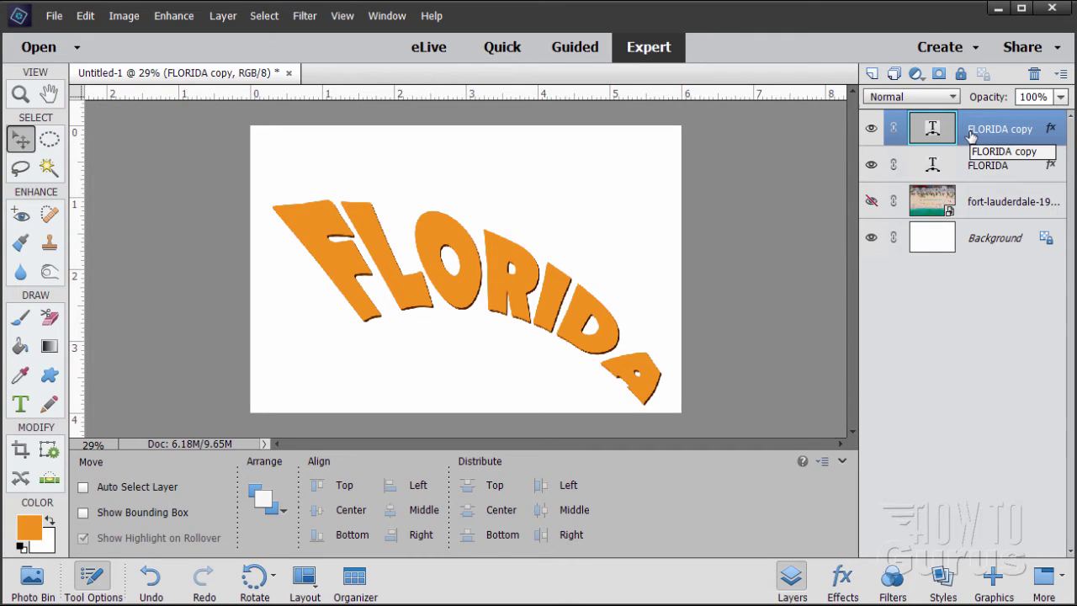
Step: Nudge the FLORIDA copy slightly left and stack eight more duplicates on top, each shifted slightly further up and left
key("Left")
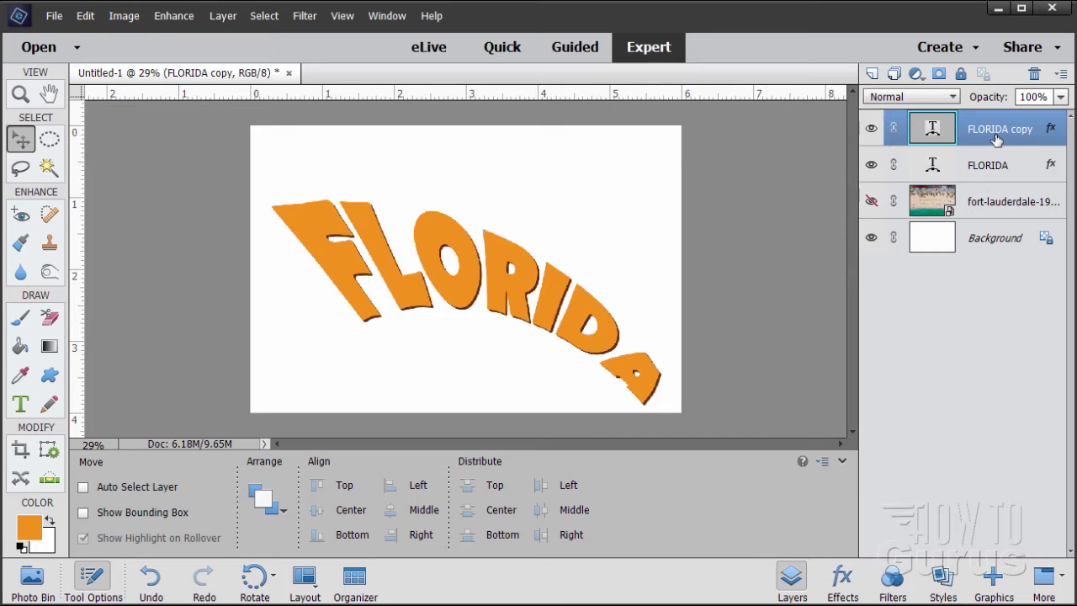
key("alt+Up")
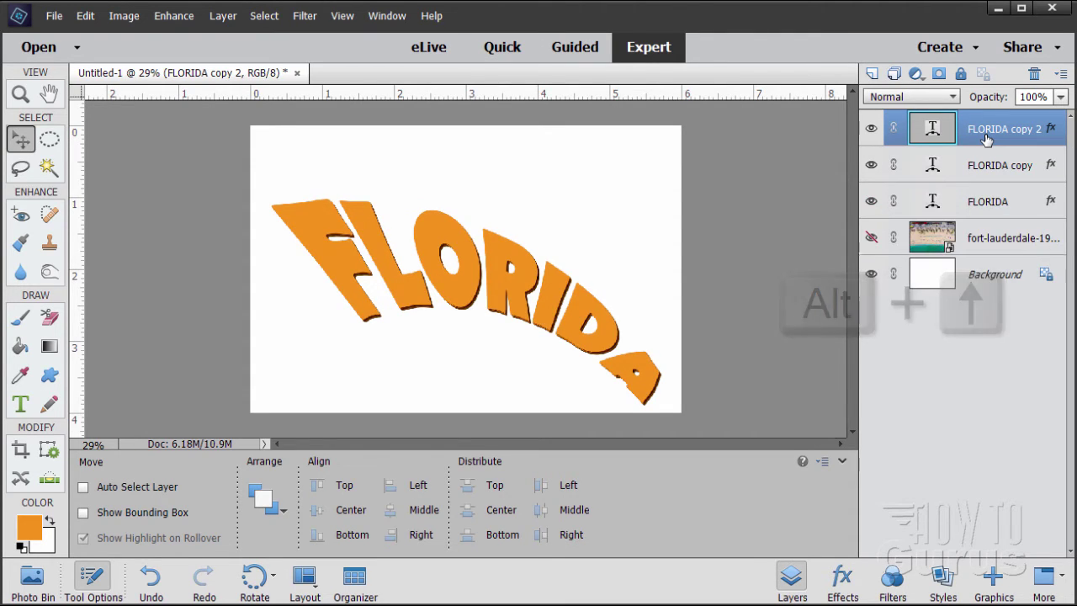
key("Left")
key("alt+Left")
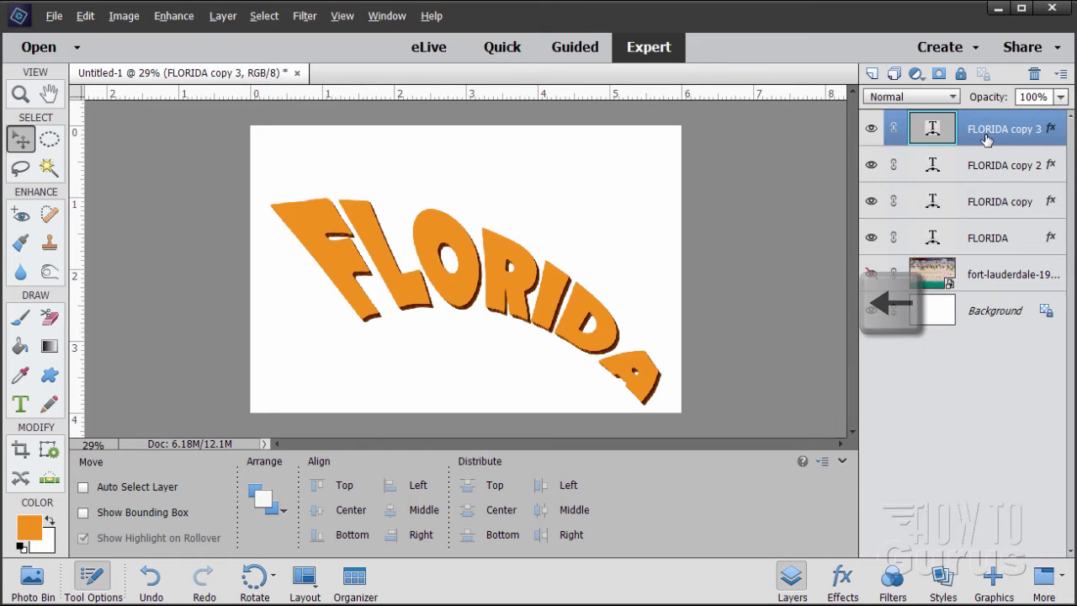
key("alt+Left")
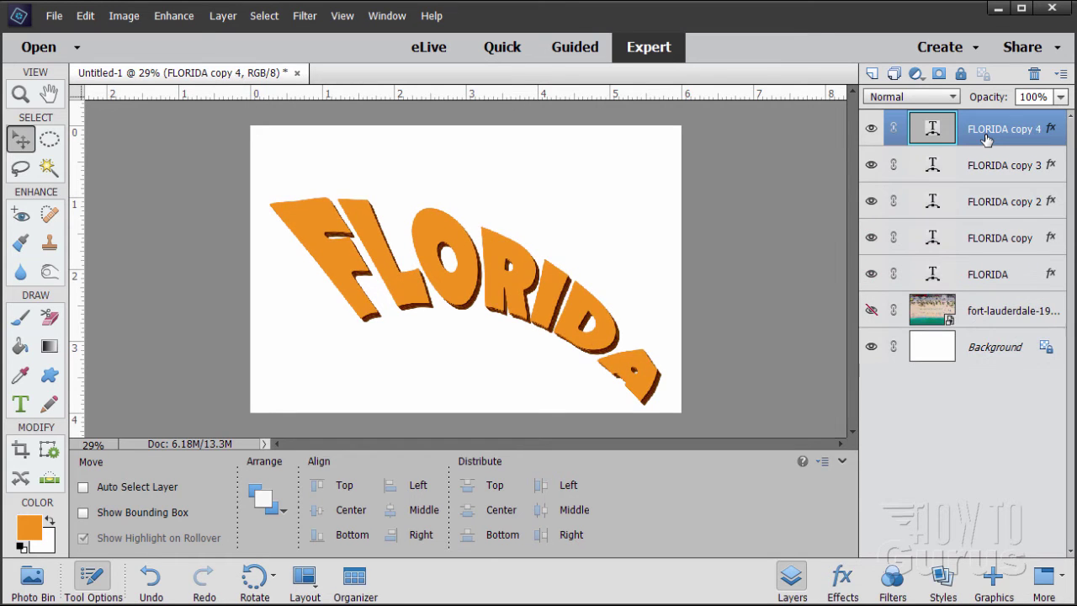
key("alt+Left")
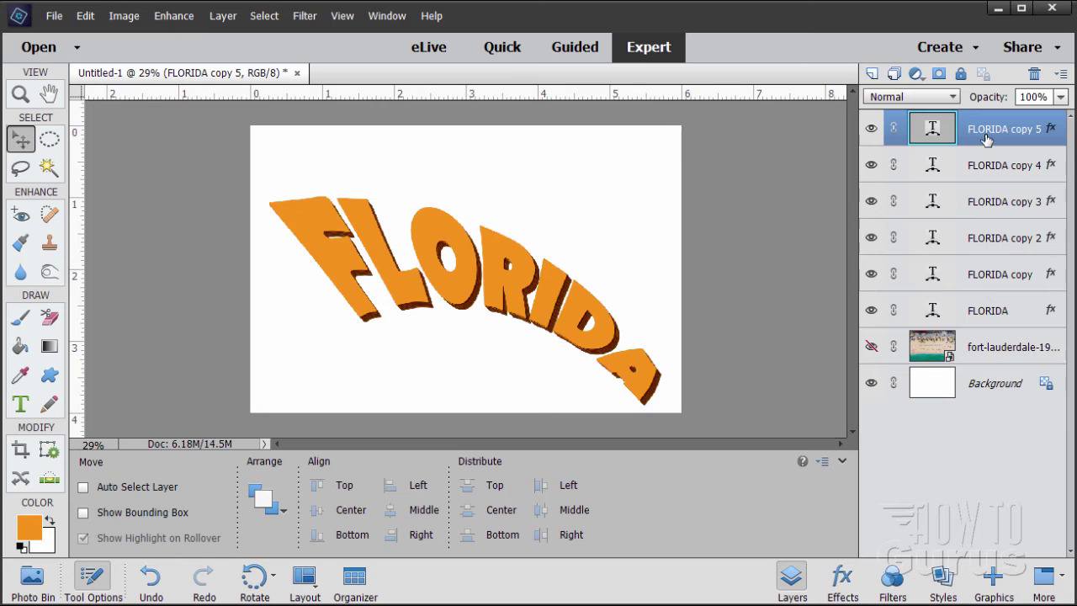
key("alt+Left")
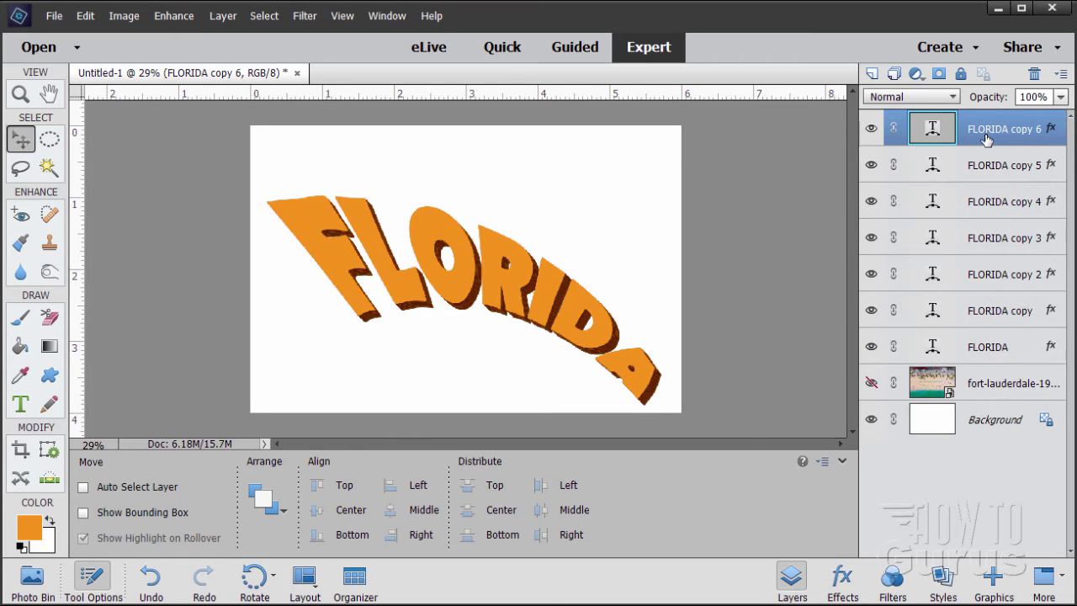
key("alt+Left")
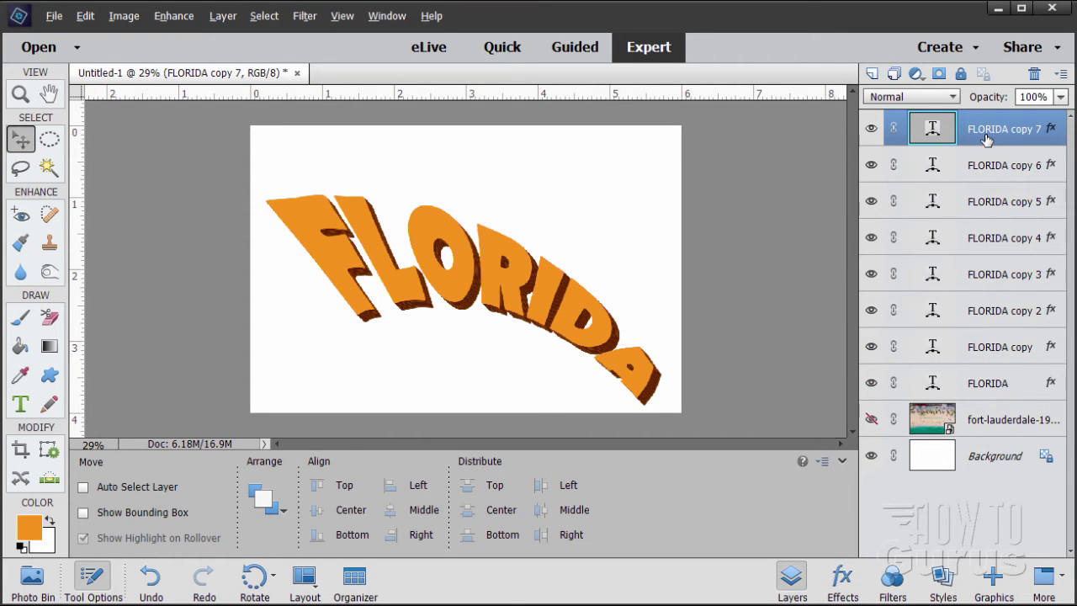
key("alt+Left")
key("alt+Left")
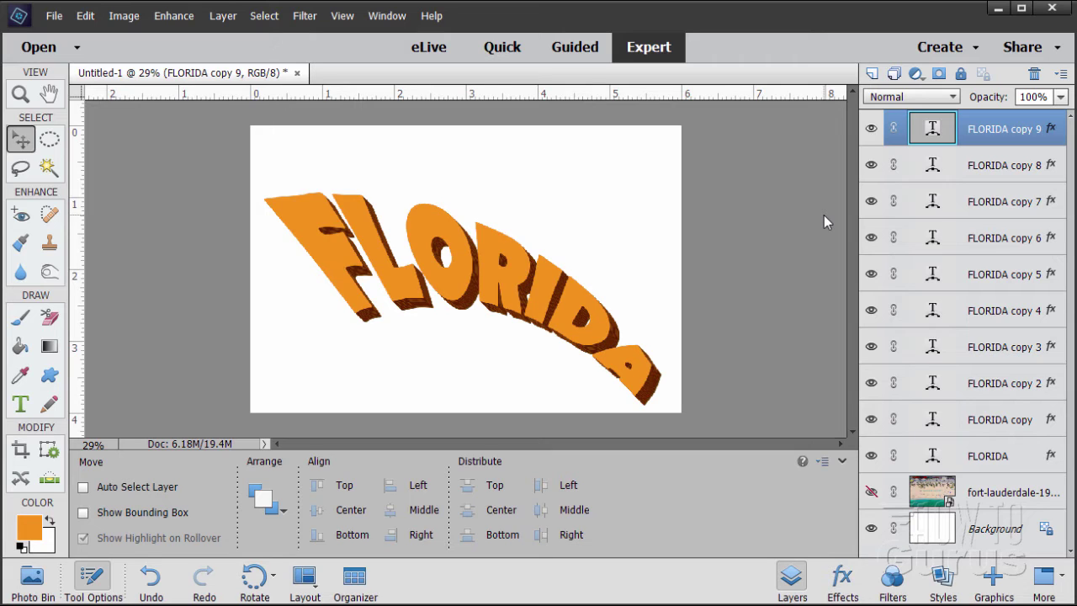
key("alt+Up")
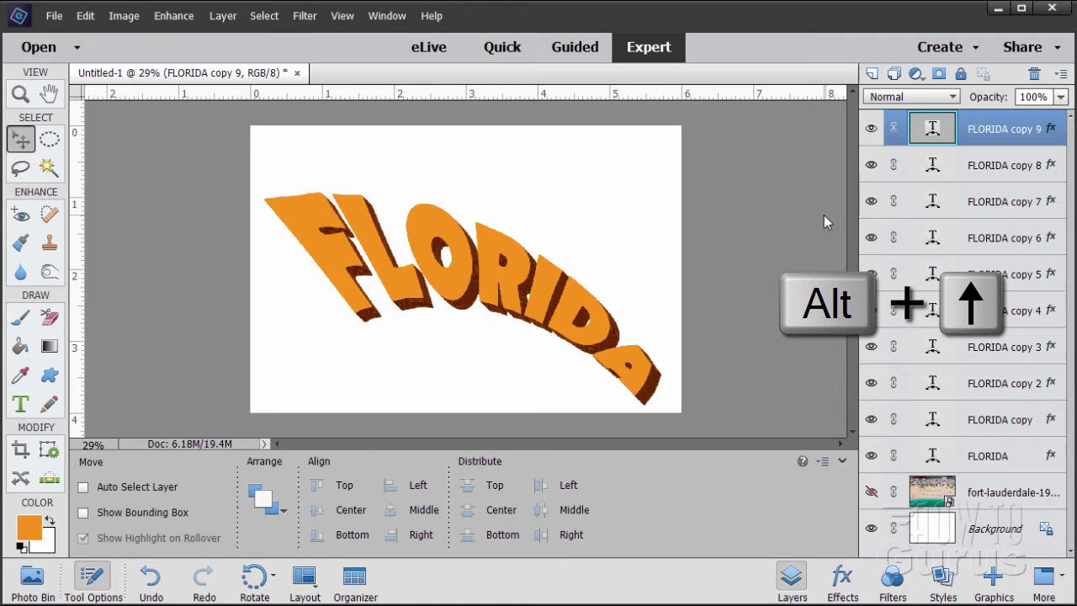
key("Left")
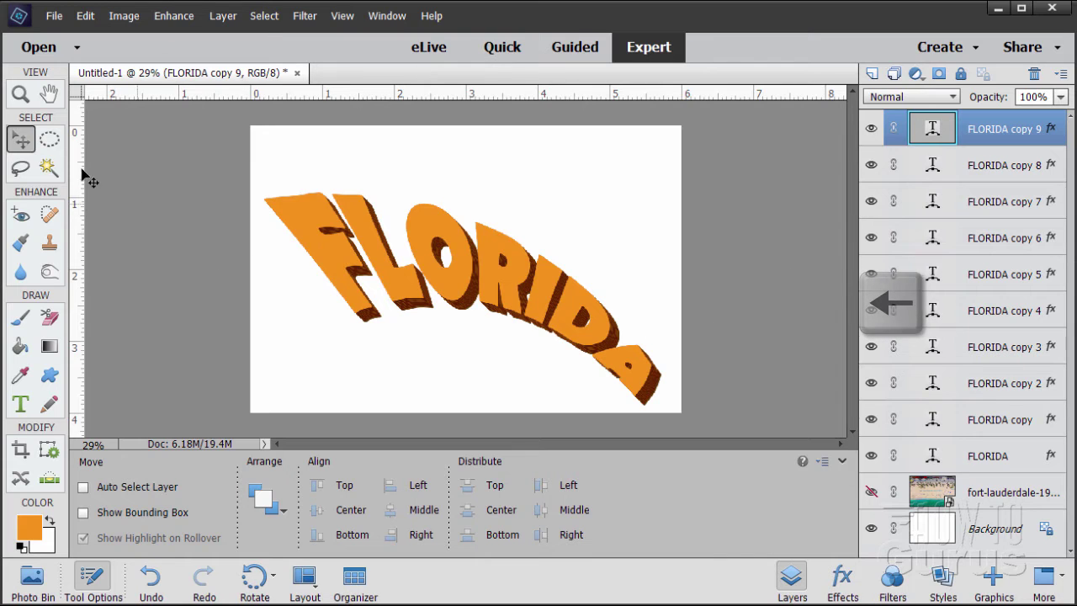
Step: Examine the stacked shadow edges along the base of the letter L at up to 300% magnification, and return to the whole card
left_click(20, 94)
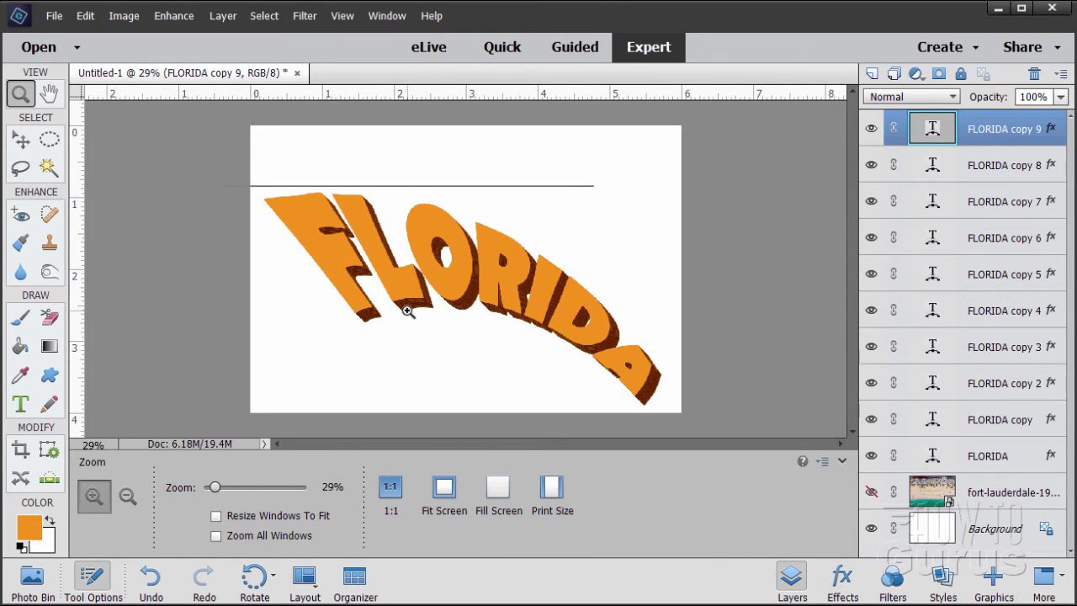
left_click(407, 311)
left_click(408, 311)
left_click(404, 310)
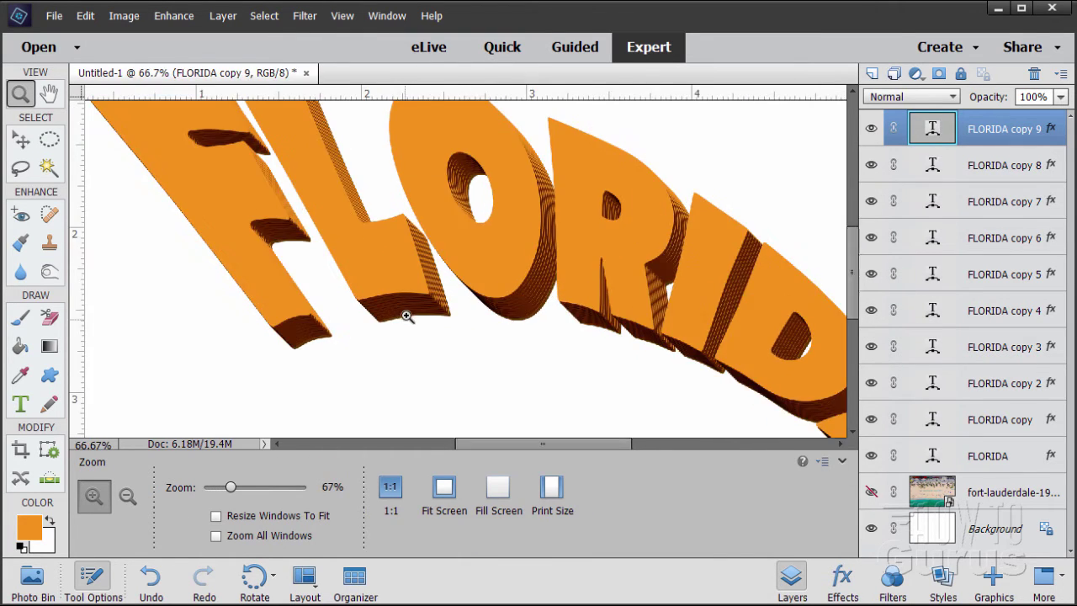
left_click(425, 315)
left_click(408, 314)
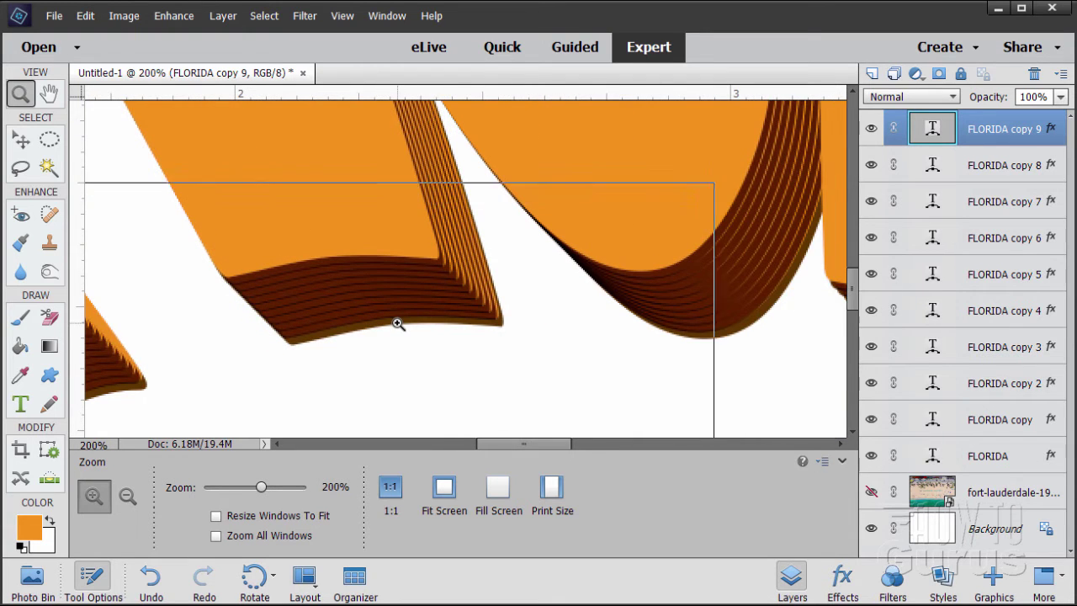
left_click(397, 322)
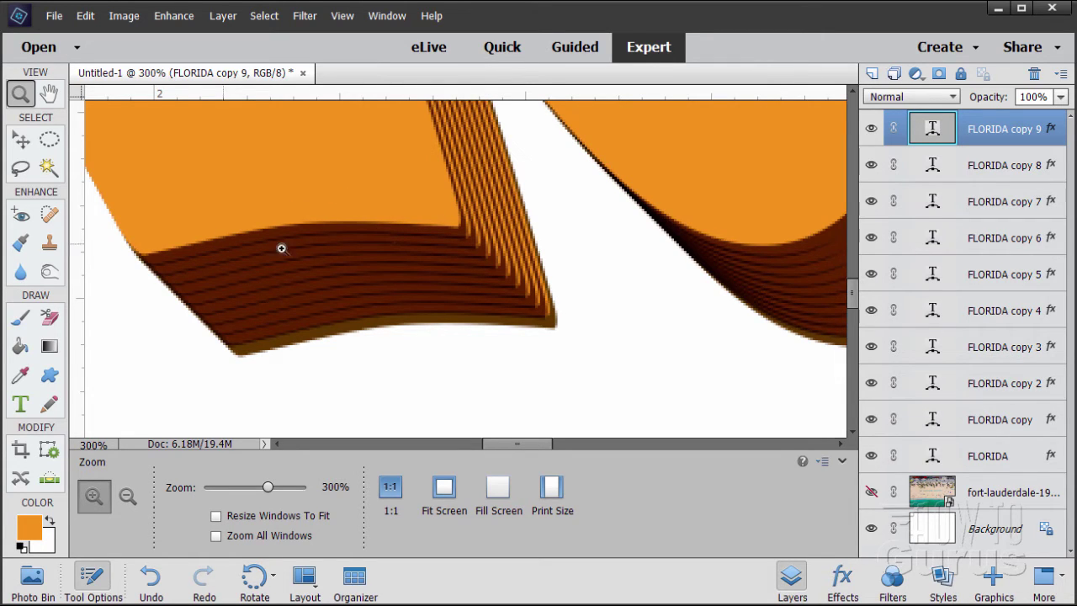
left_click(440, 491)
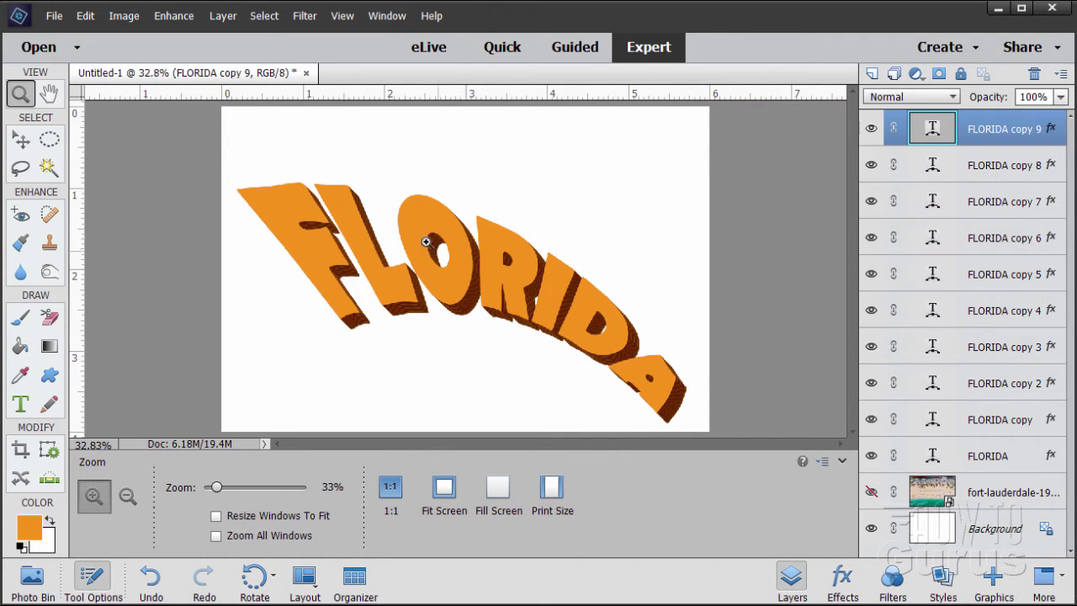
Step: Add a stroke to the topmost FLORIDA copy's layer style, positioned at Center with a size of 13 px
left_click(25, 144)
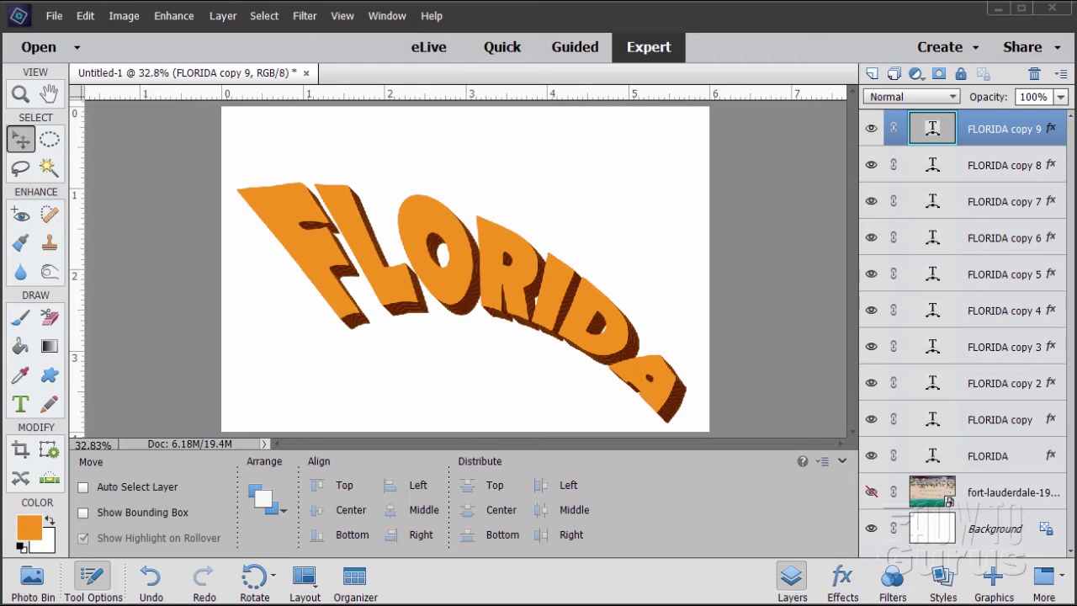
double_click(1052, 130)
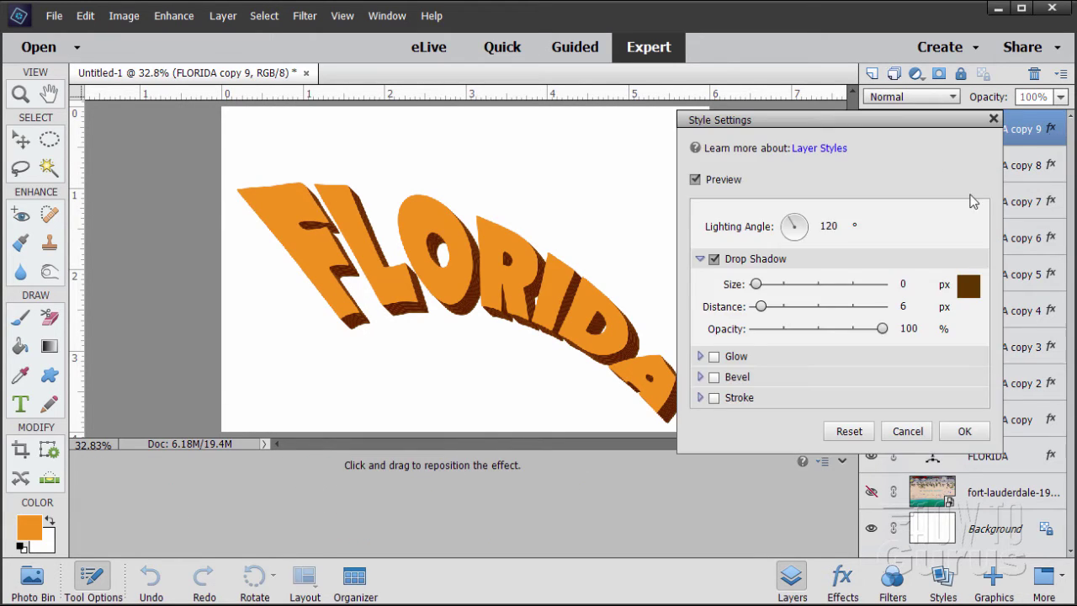
left_click(715, 398)
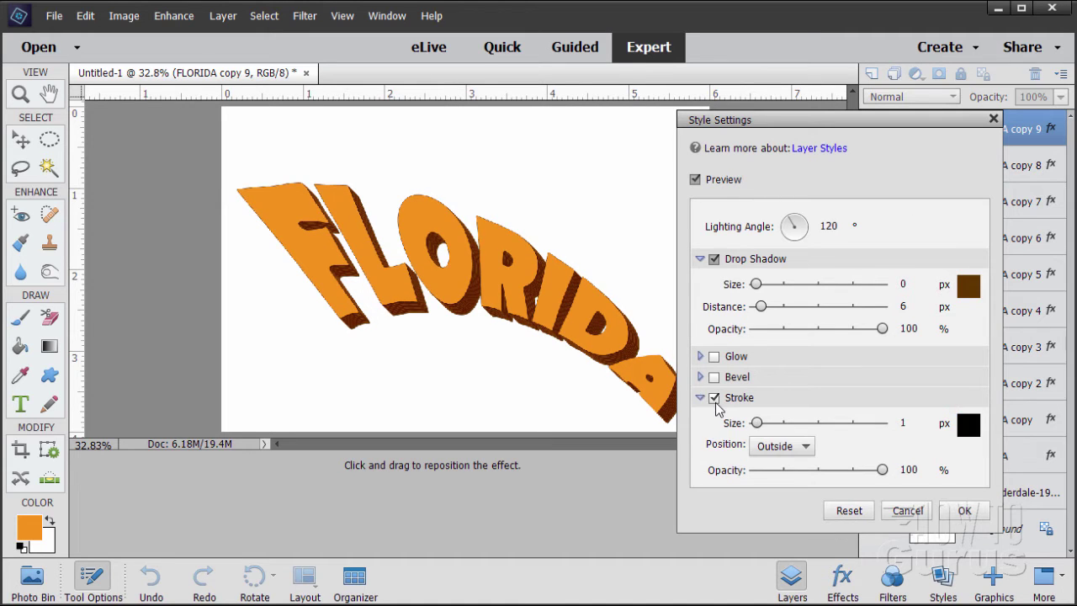
left_click_drag(959, 120, 920, 128)
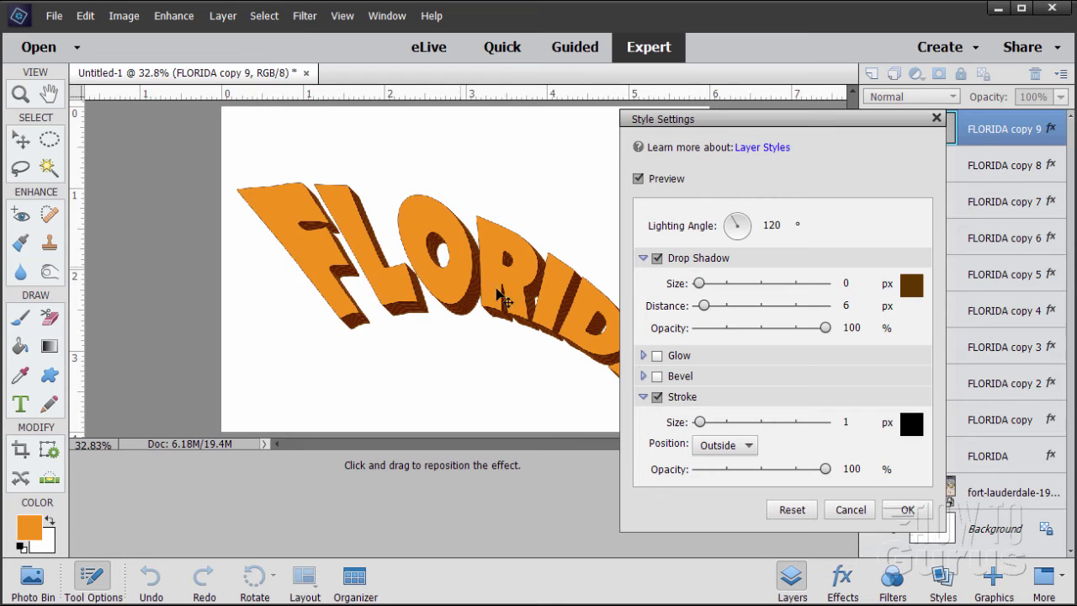
left_click(746, 446)
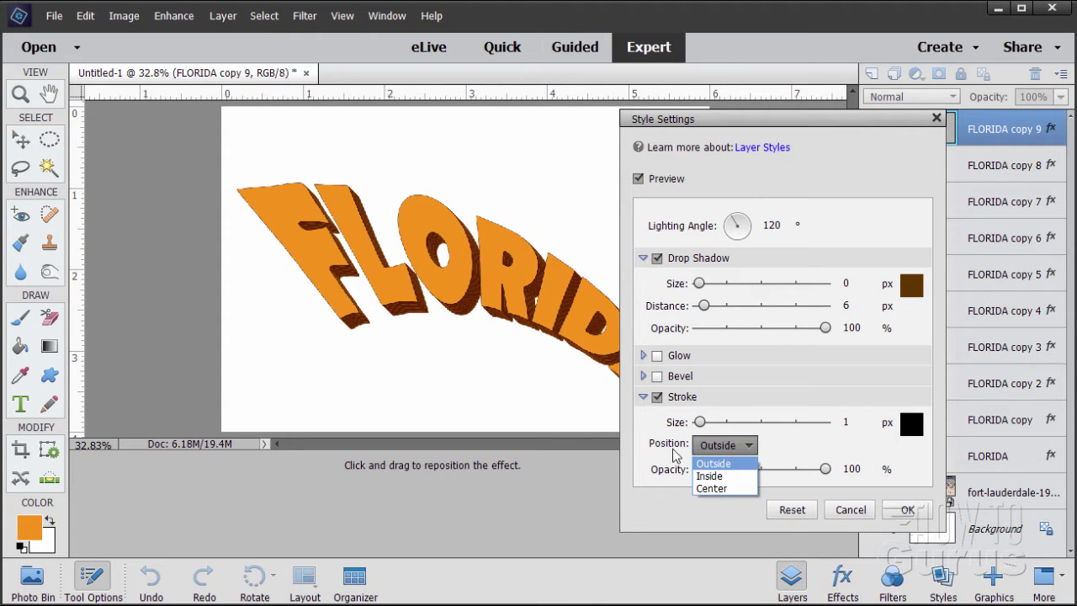
left_click(719, 492)
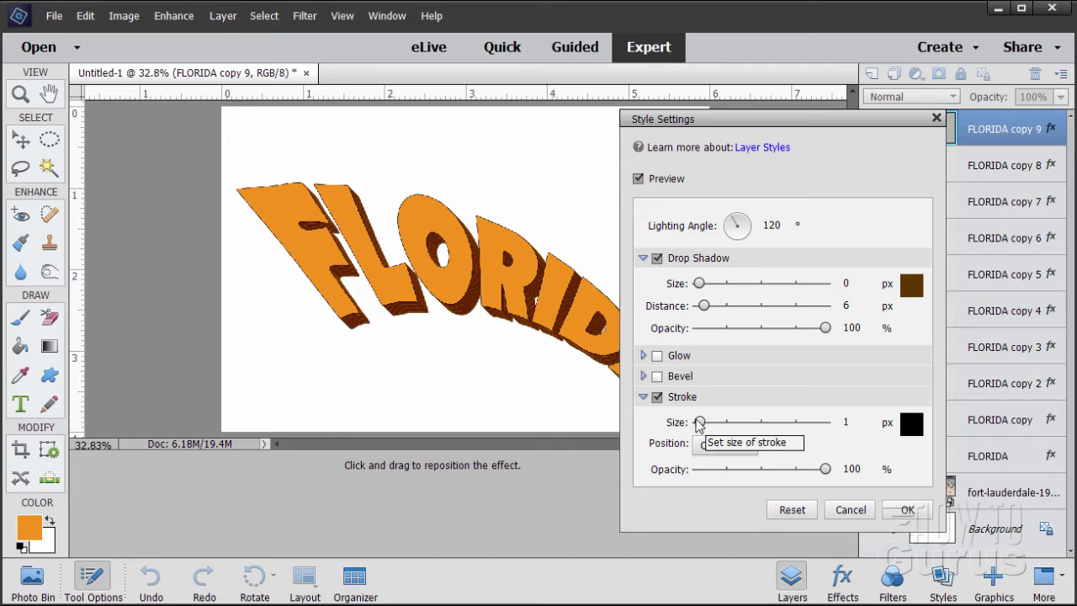
left_click_drag(698, 422, 822, 420)
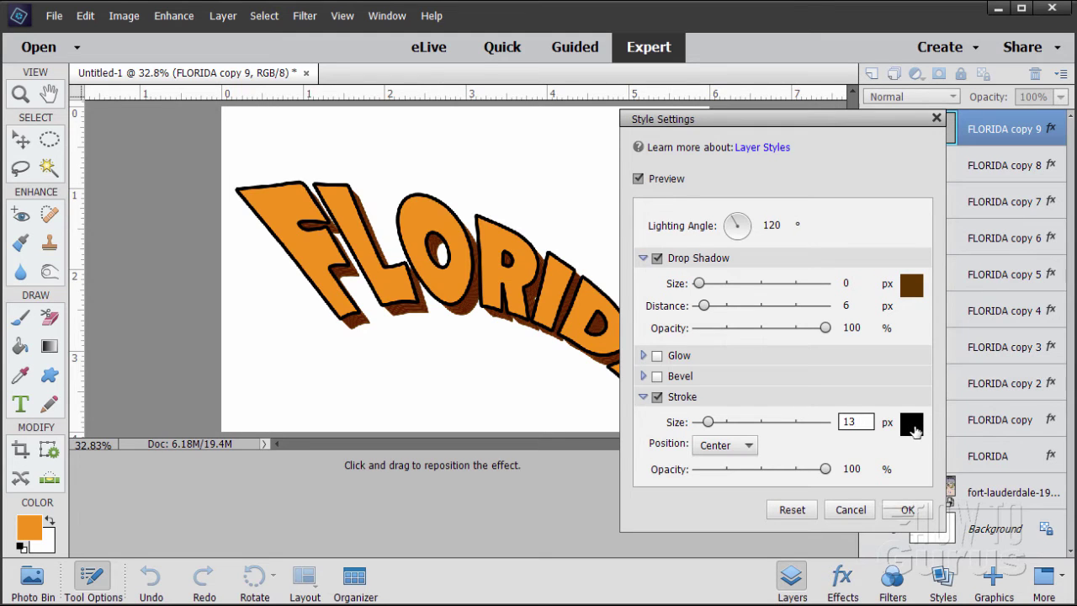
Step: Change the stroke colour to white ffffff and accept the layer style settings
left_click(914, 427)
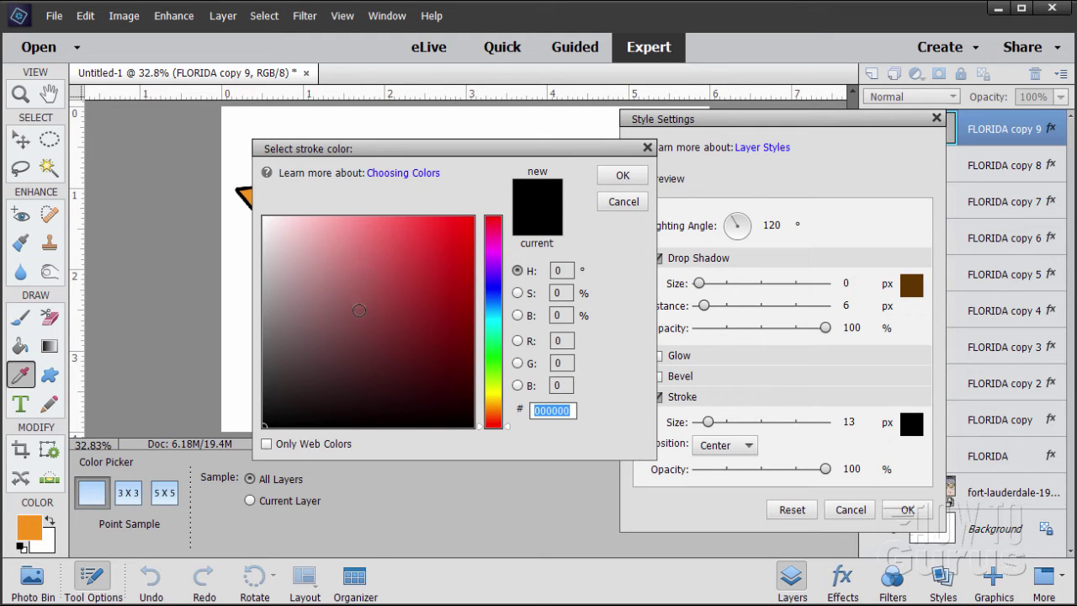
mouse_move(359, 310)
left_mouse_down()
mouse_move(277, 244)
mouse_move(262, 212)
left_mouse_up()
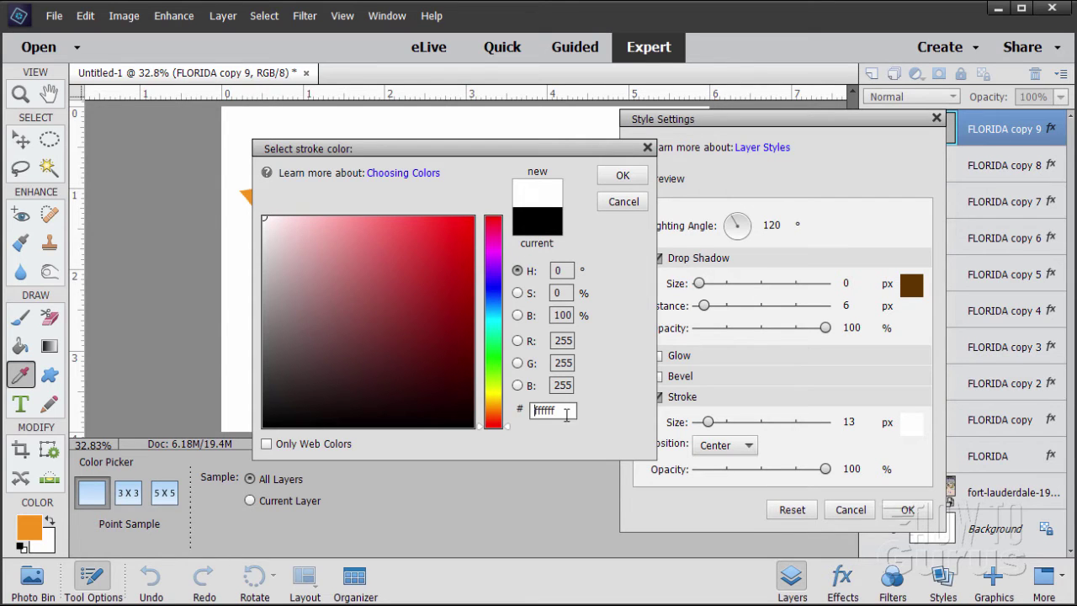
left_click(623, 175)
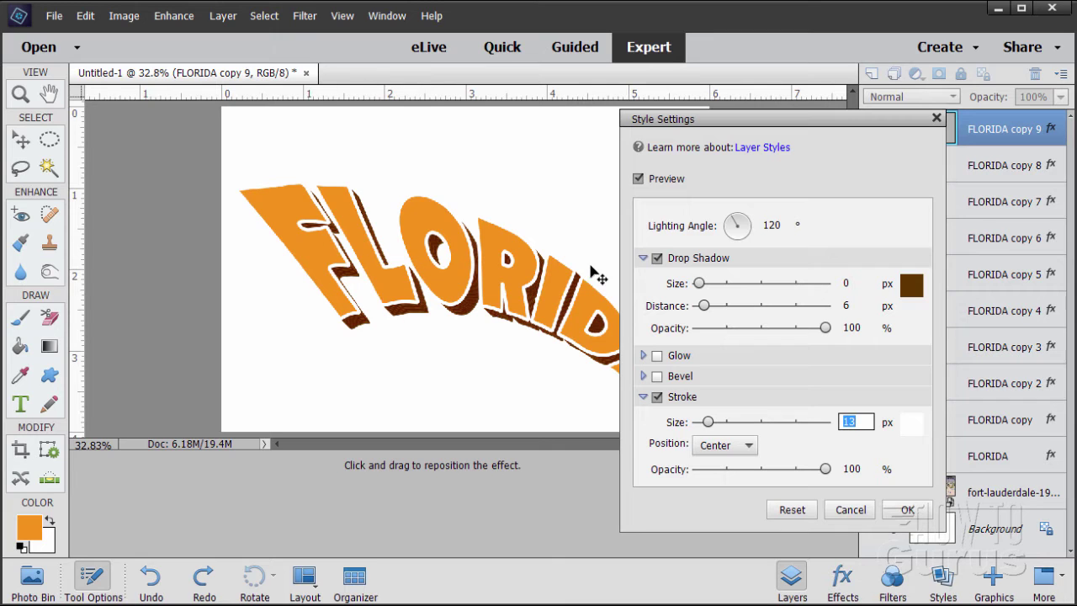
left_click(907, 509)
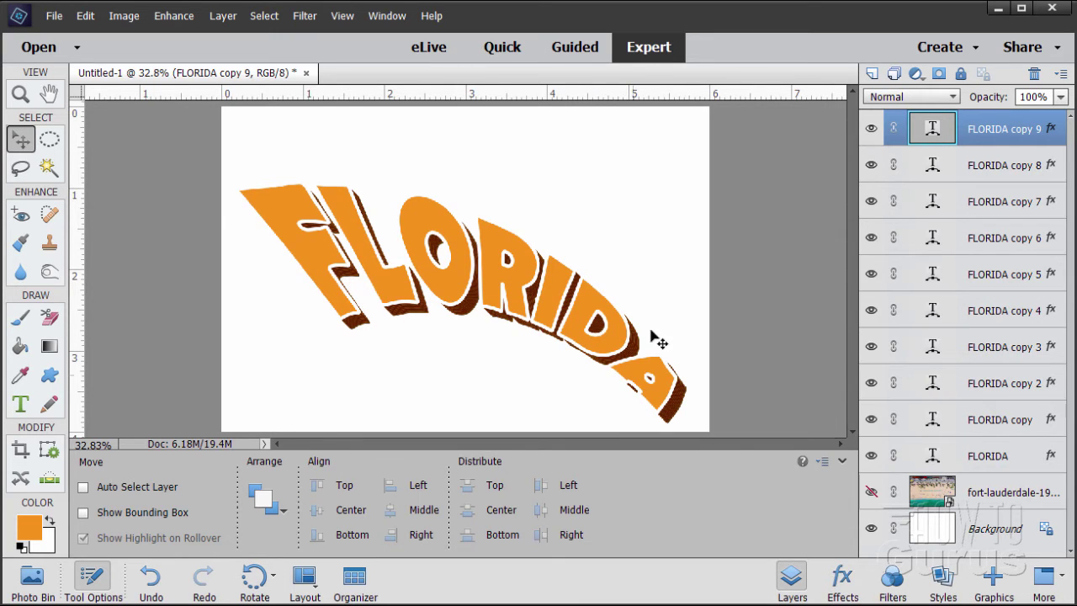
Step: Show the beach photo layer and shift all the FLORIDA text layers together slightly upward on the card
left_click(872, 493)
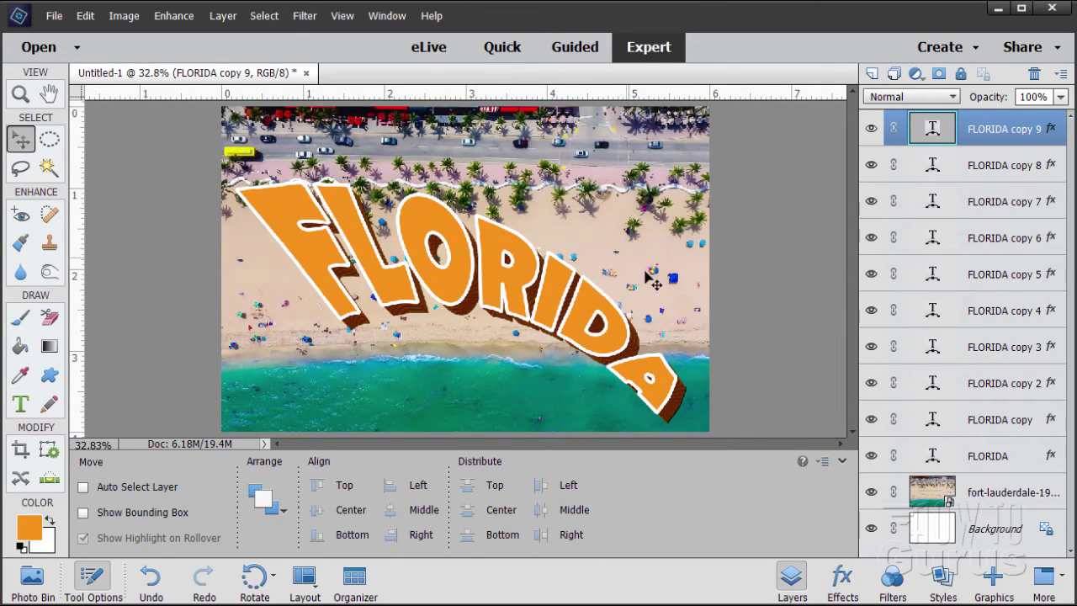
key("shift")
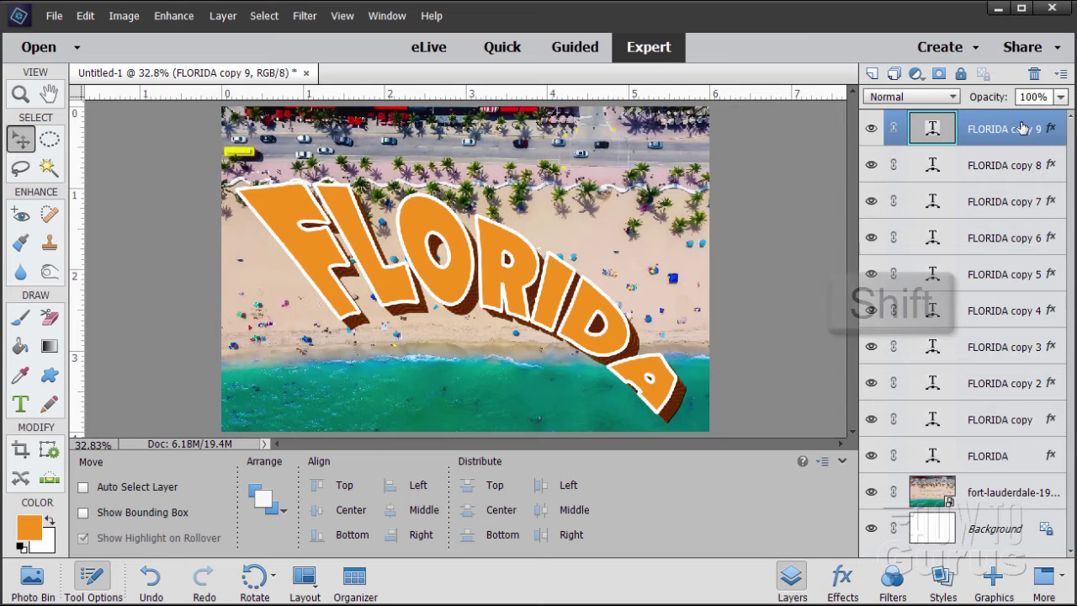
left_click(1015, 455, "shift")
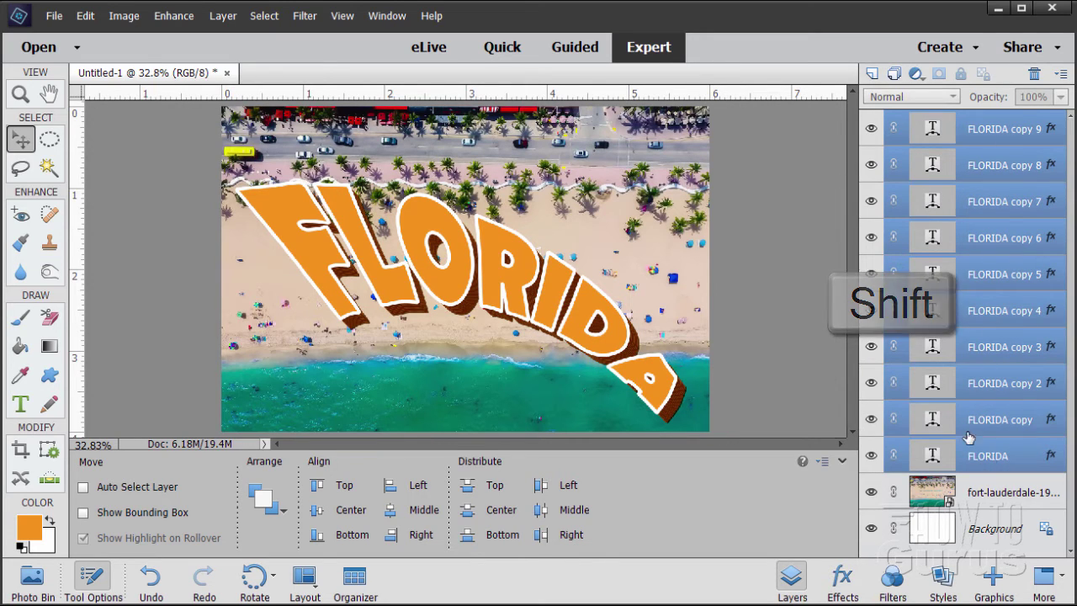
key("Up")
key("Up")
key("Up")
key("Up")
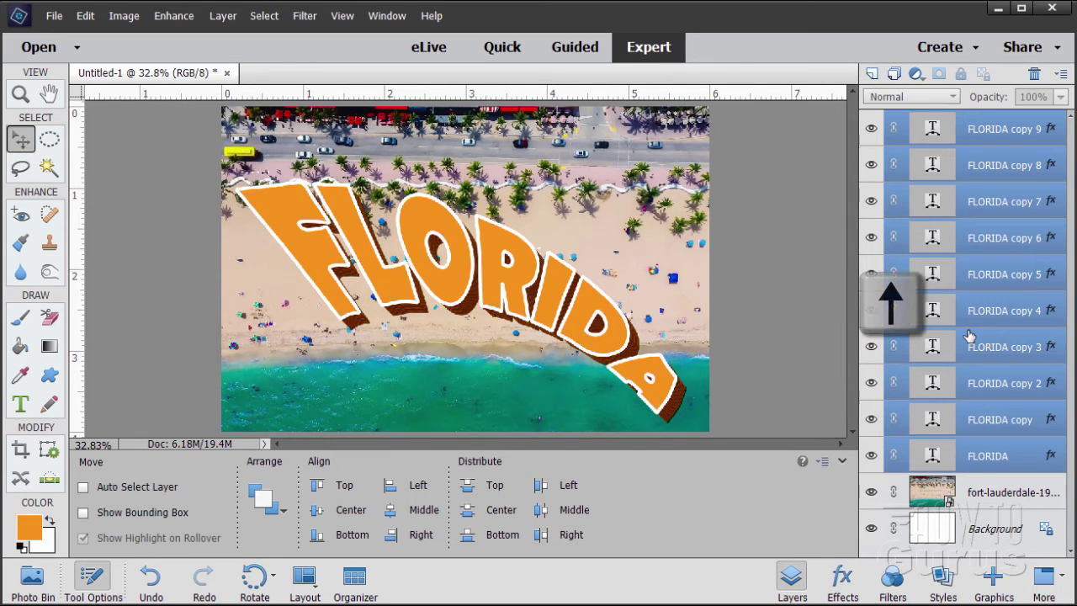
key("Up")
key("Up")
key("Up")
key("Up")
key("Up")
key("Up")
key("Up")
key("Up")
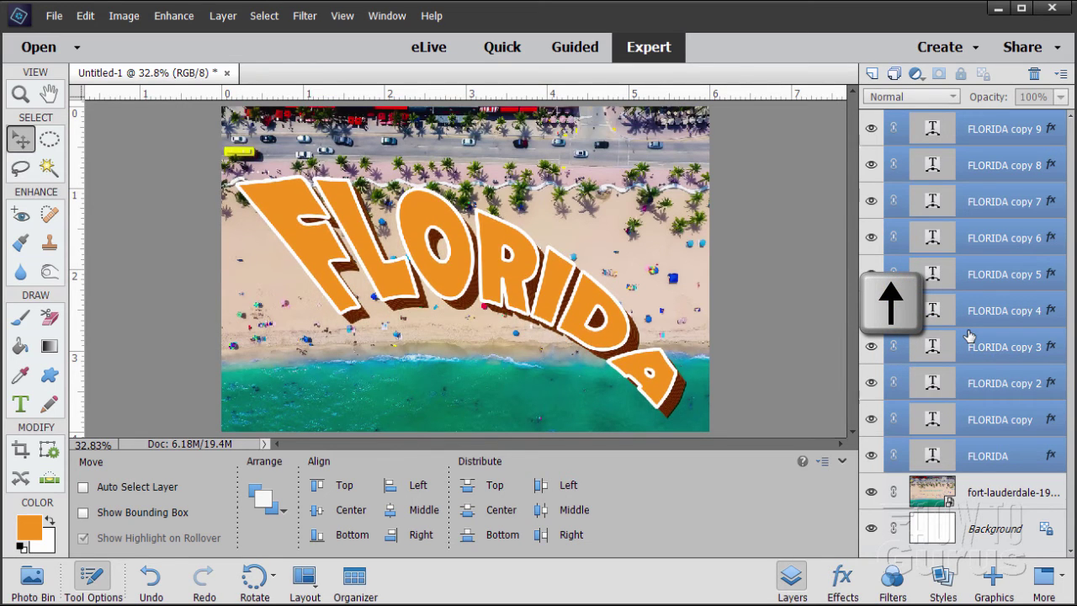
key("Up")
key("Up")
key("Up")
key("Up")
key("Up")
key("Up")
key("Up")
key("Up")
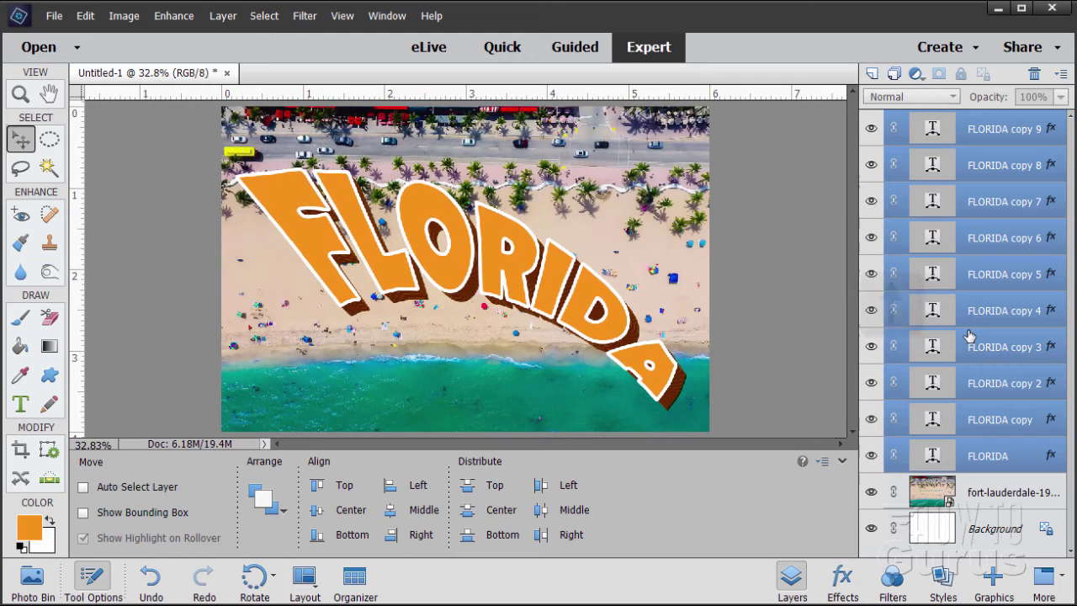
key("Up")
key("Up")
key("Up")
key("Up")
key("Up")
key("Up")
key("Up")
key("Up")
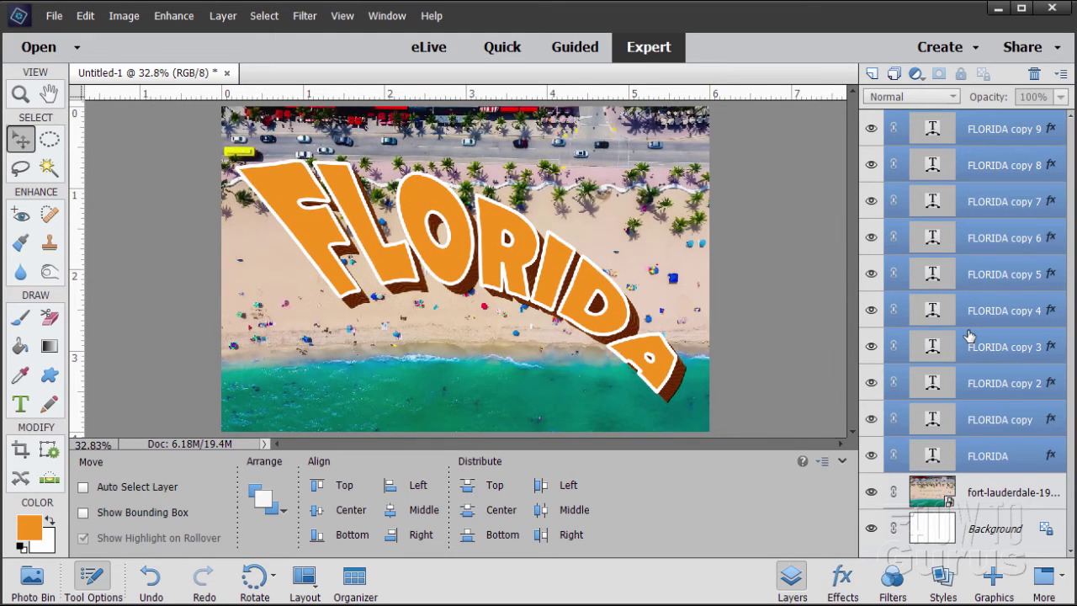
key("Up")
key("Up")
key("Up")
key("Up")
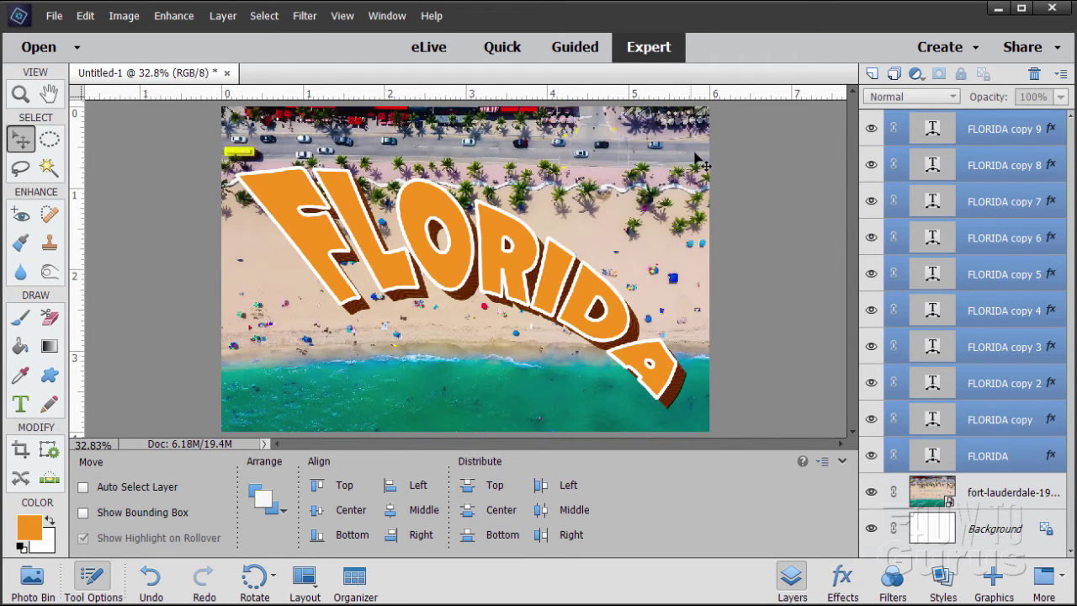
Step: With the Background layer selected, hide the beach photo layer and reset the foreground and background colours to default black and white
left_click(1000, 529)
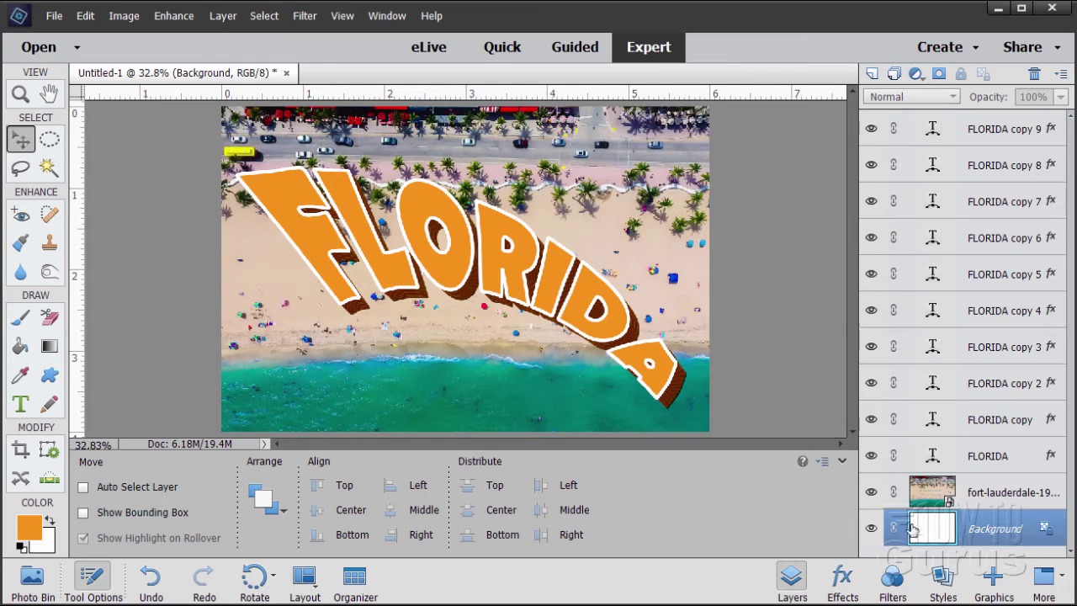
left_click(871, 491)
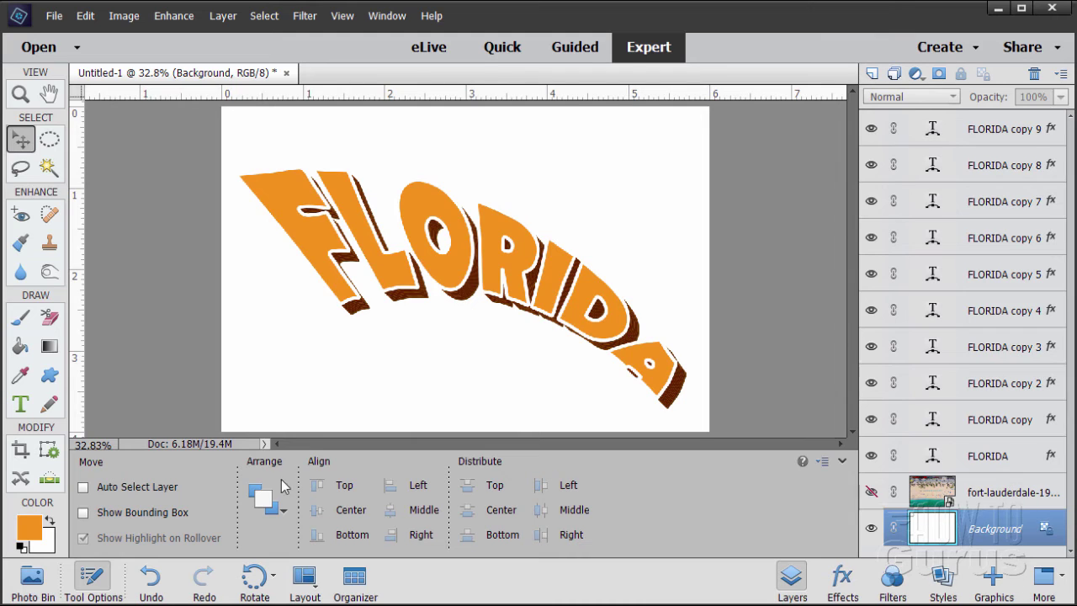
left_click(21, 546)
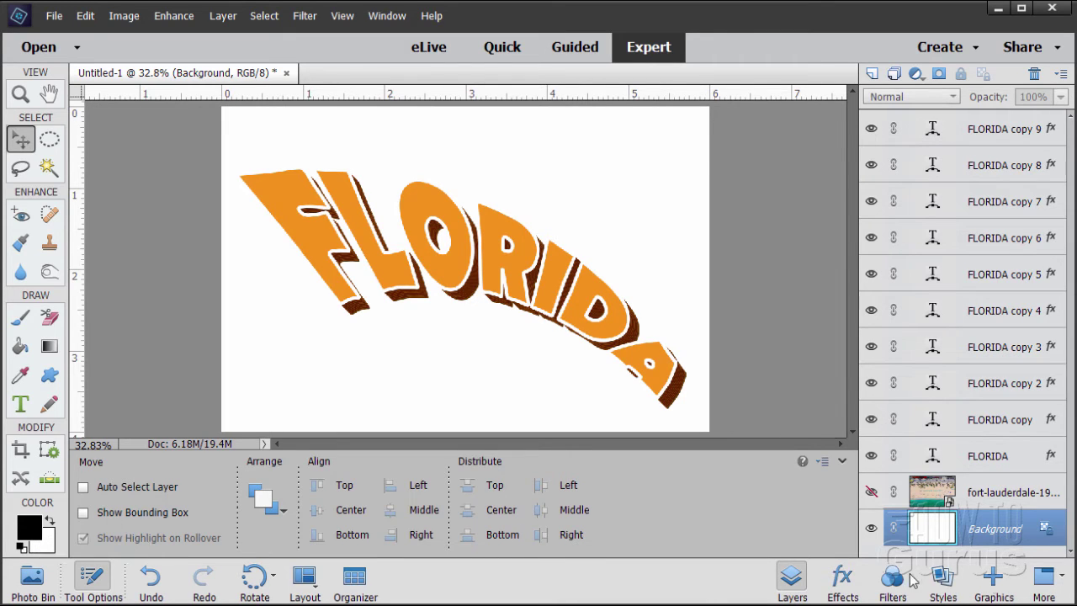
Step: Add the black rectangle with wavy, stamp-like edges from the graphics library's By Type Shapes collection to the card
left_click(993, 581)
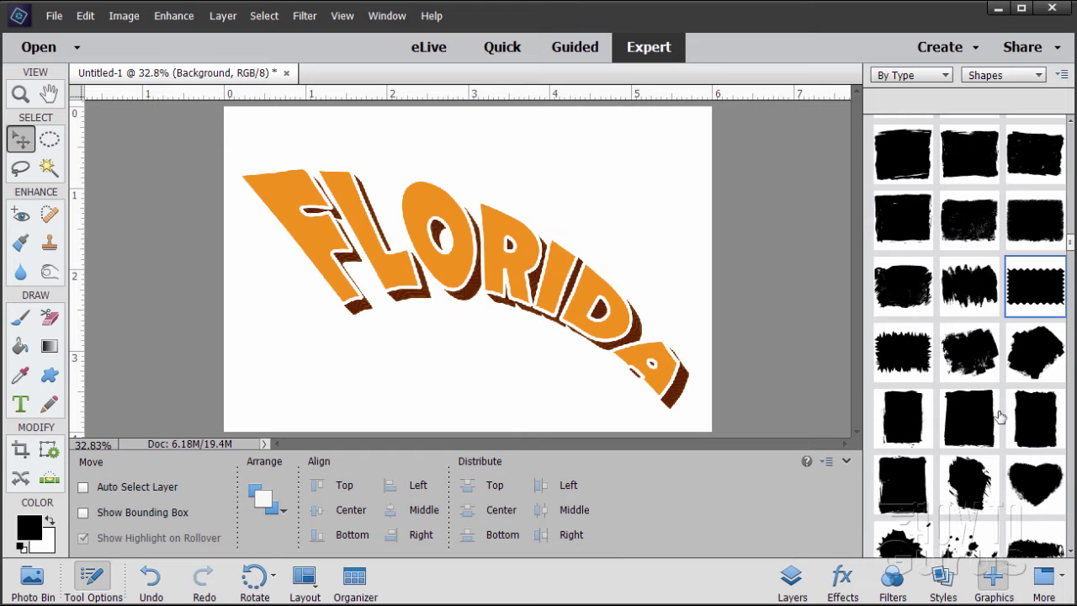
left_click_drag(1071, 244, 1074, 122)
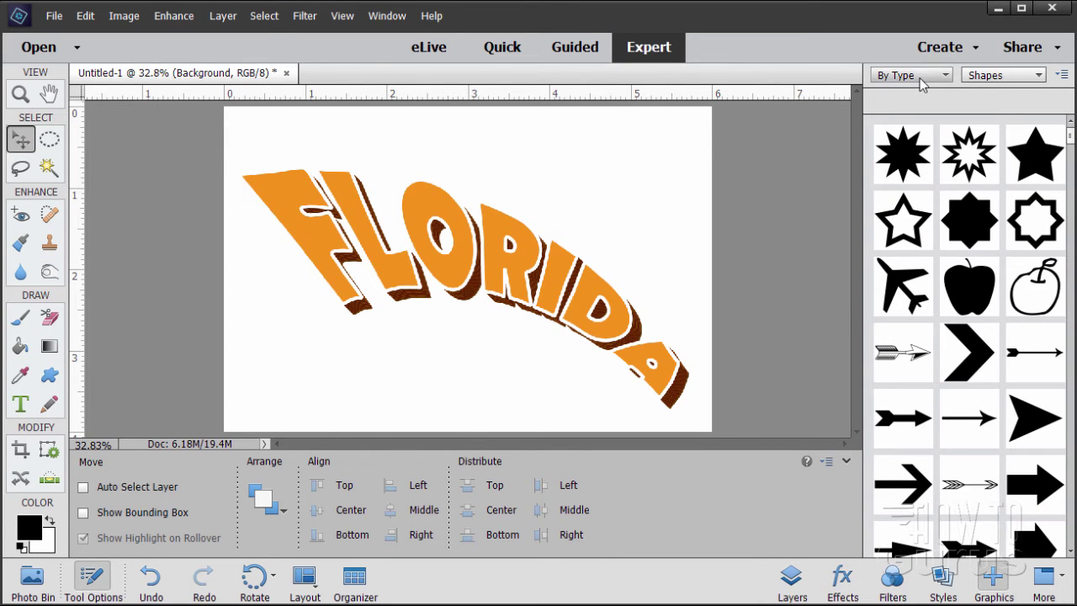
left_click(976, 77)
left_click(976, 78)
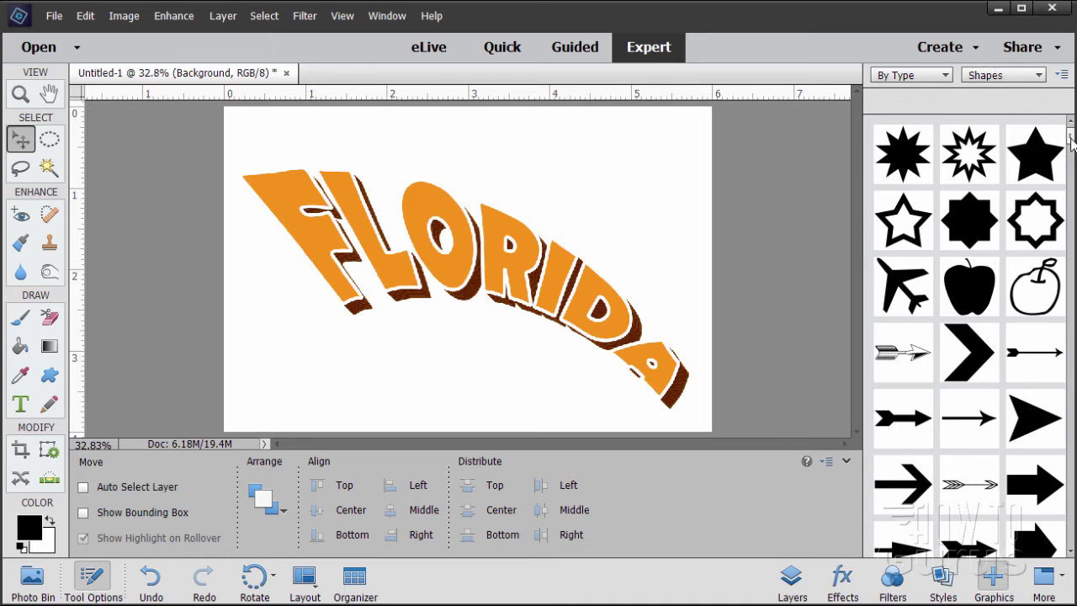
left_click_drag(1072, 143, 1069, 254)
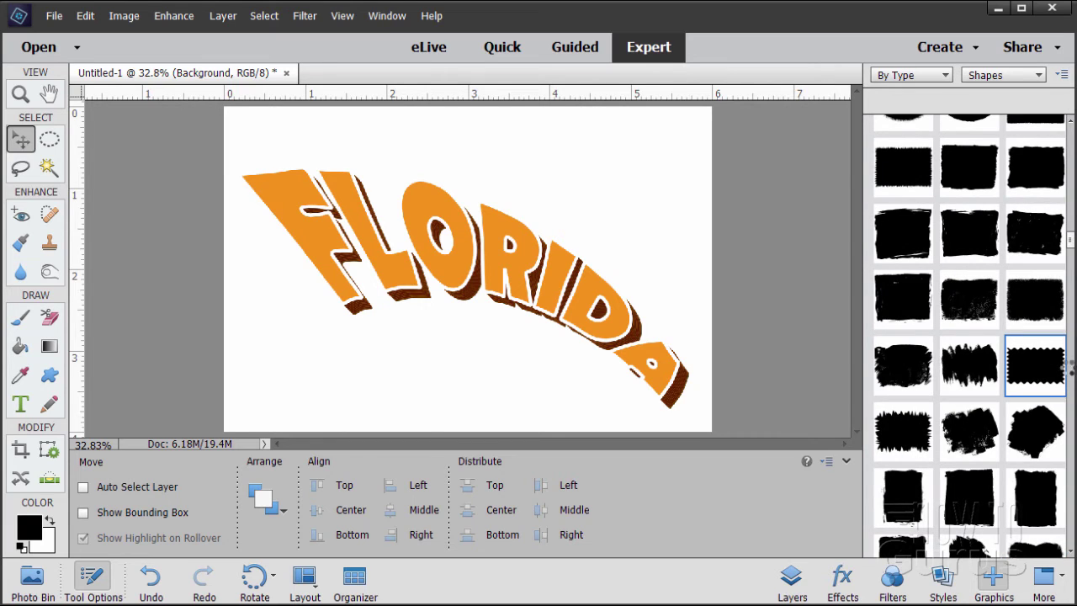
double_click(1042, 377)
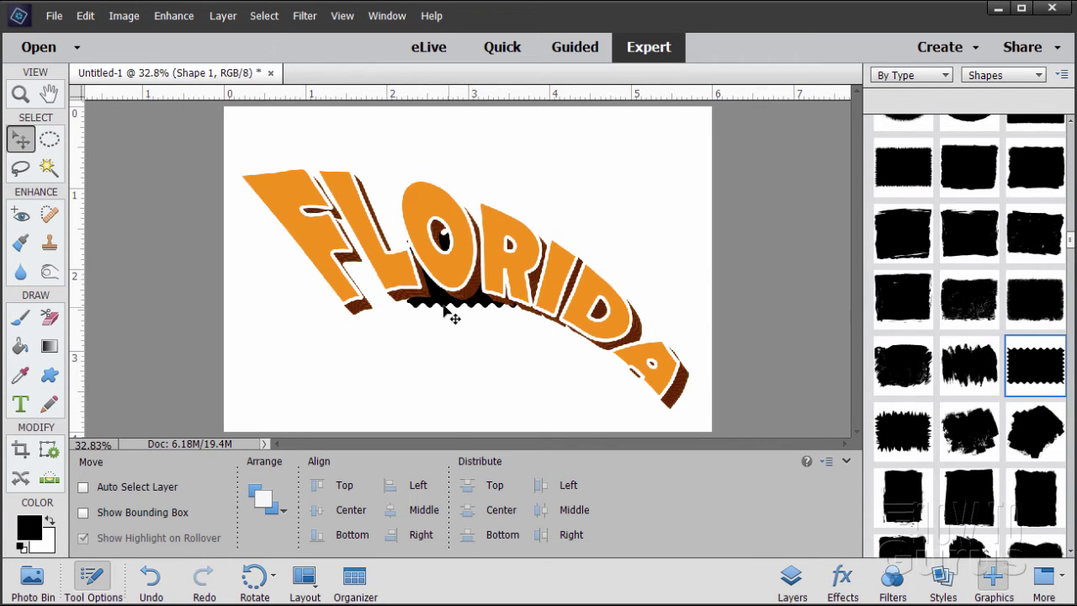
Step: Hide all the FLORIDA text layers, from FLORIDA copy 9 down to the original FLORIDA layer
left_click(791, 577)
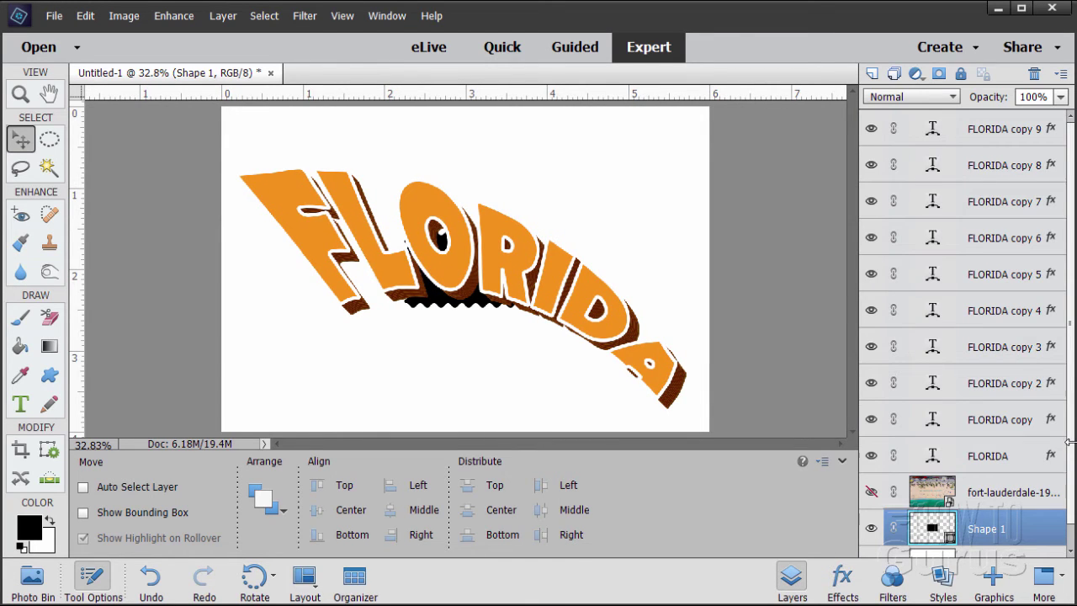
scroll(937, 519, "down", 1)
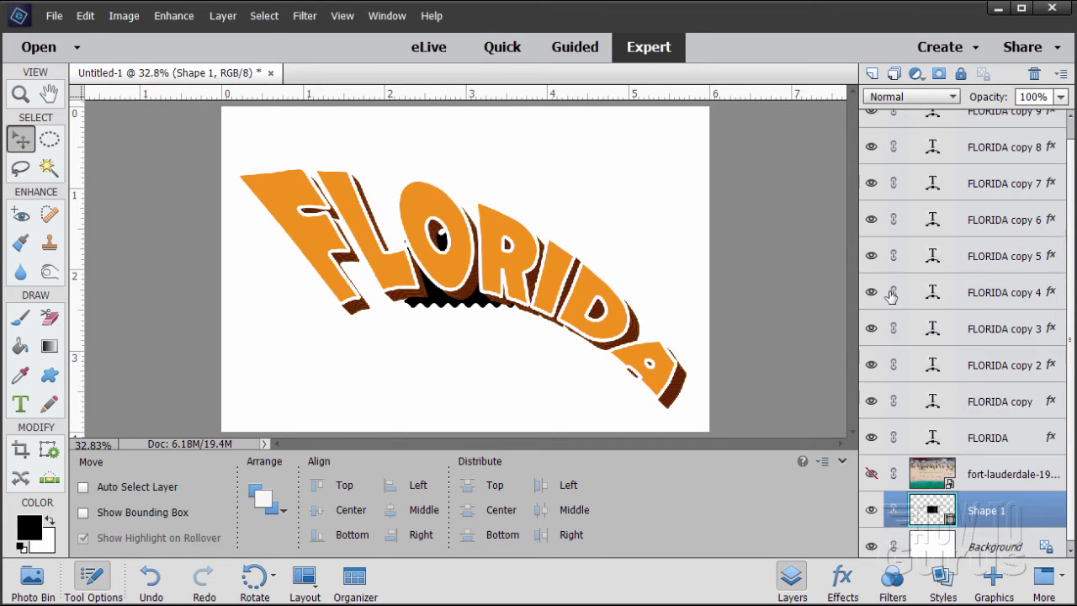
scroll(1069, 446, "up", 1)
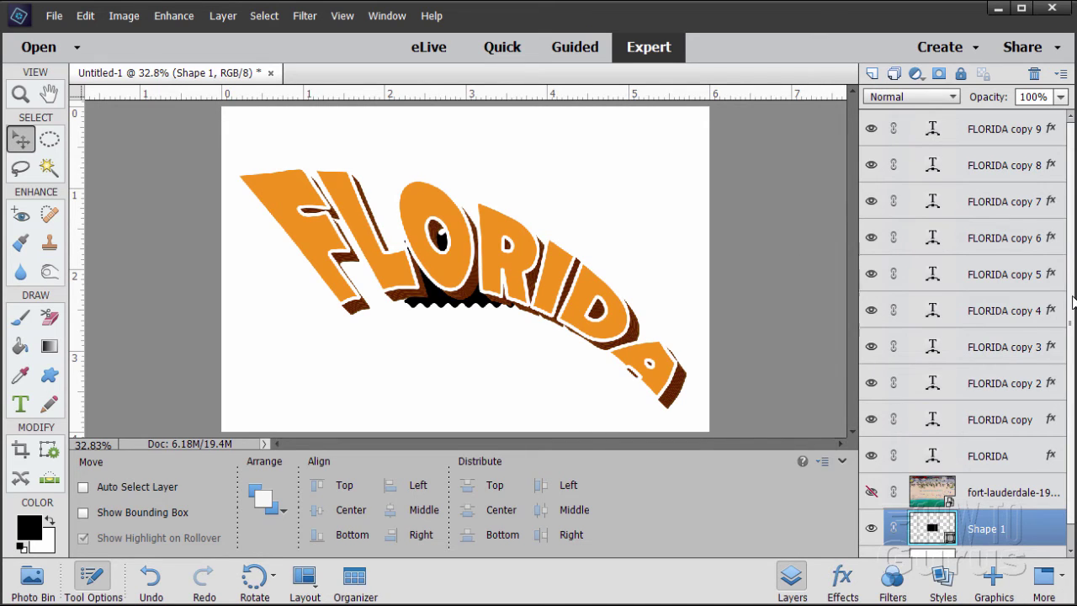
left_click(871, 128)
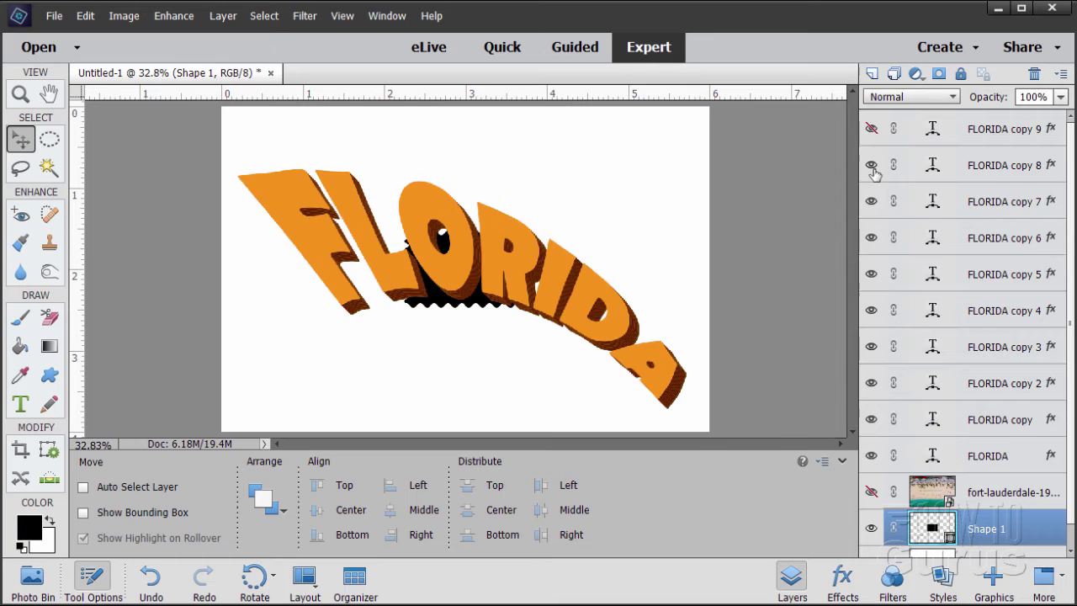
left_click(871, 165)
left_click(871, 237)
left_click(871, 274)
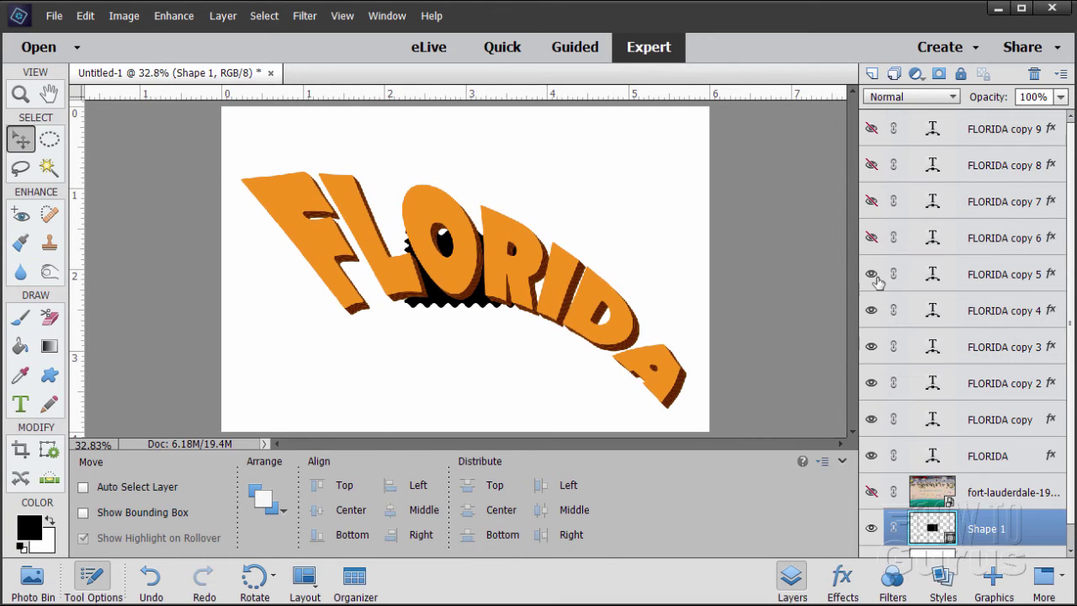
left_click(871, 310)
left_click(871, 346)
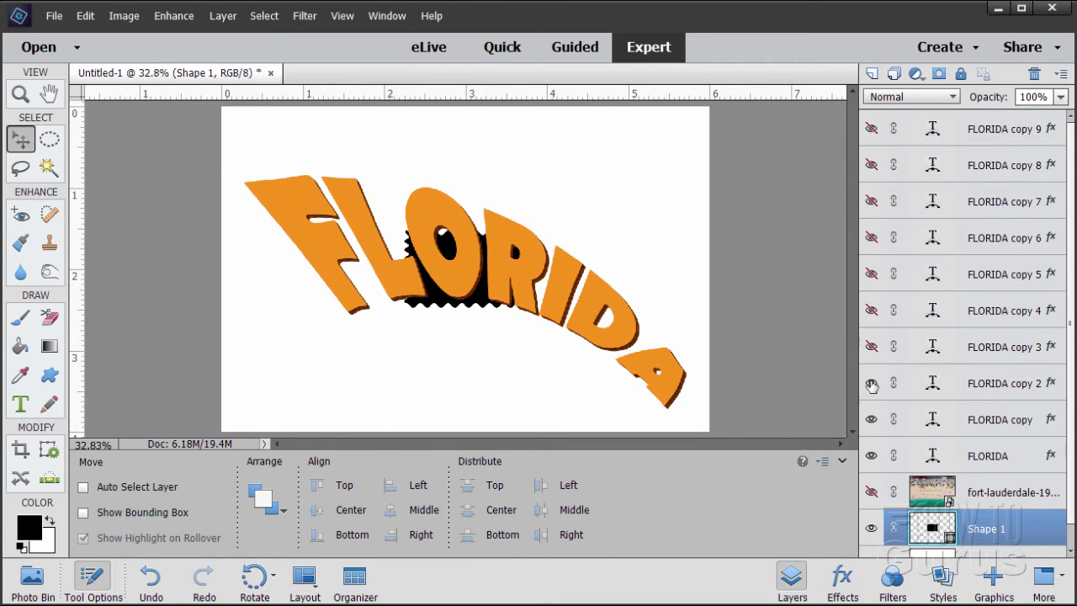
left_click(871, 383)
left_click(871, 419)
left_click(871, 455)
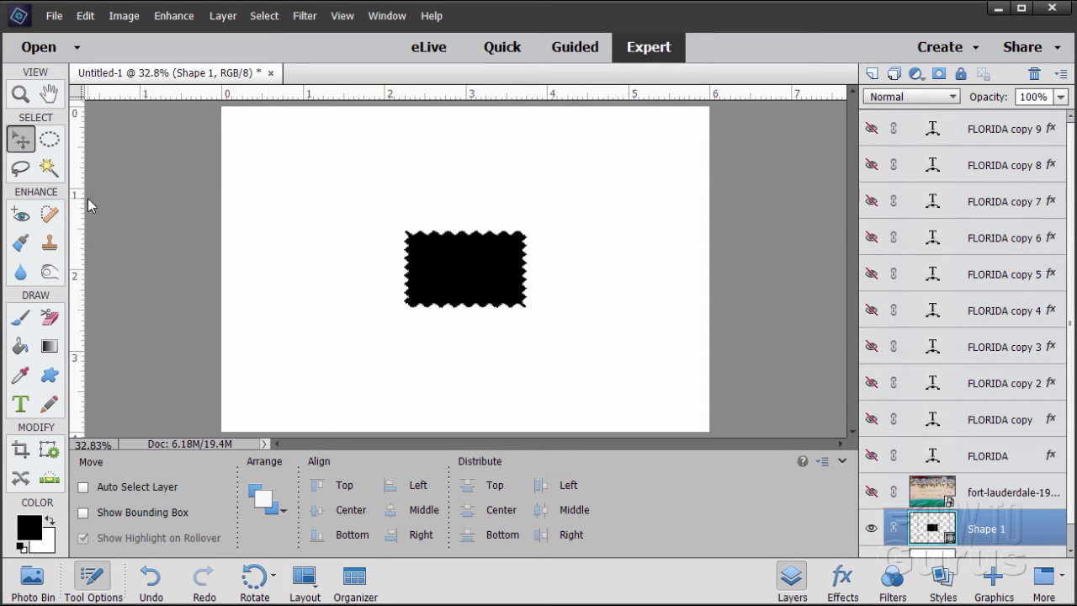
Step: Place a vertical guide at the 3-inch mark through the card's centre and check that guides are displayed
left_click_drag(78, 248, 468, 231)
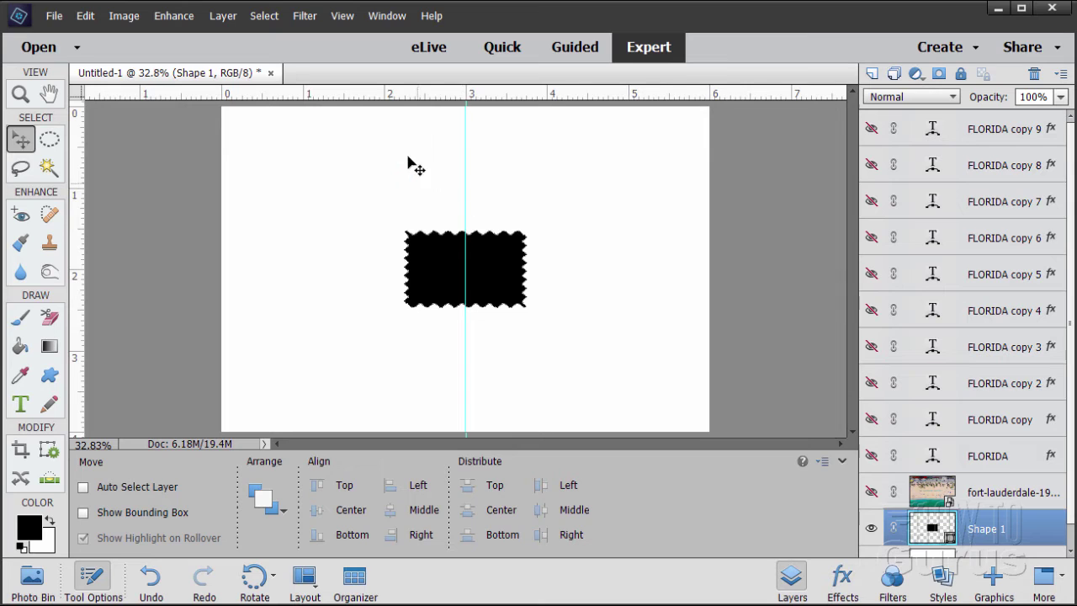
left_click(342, 15)
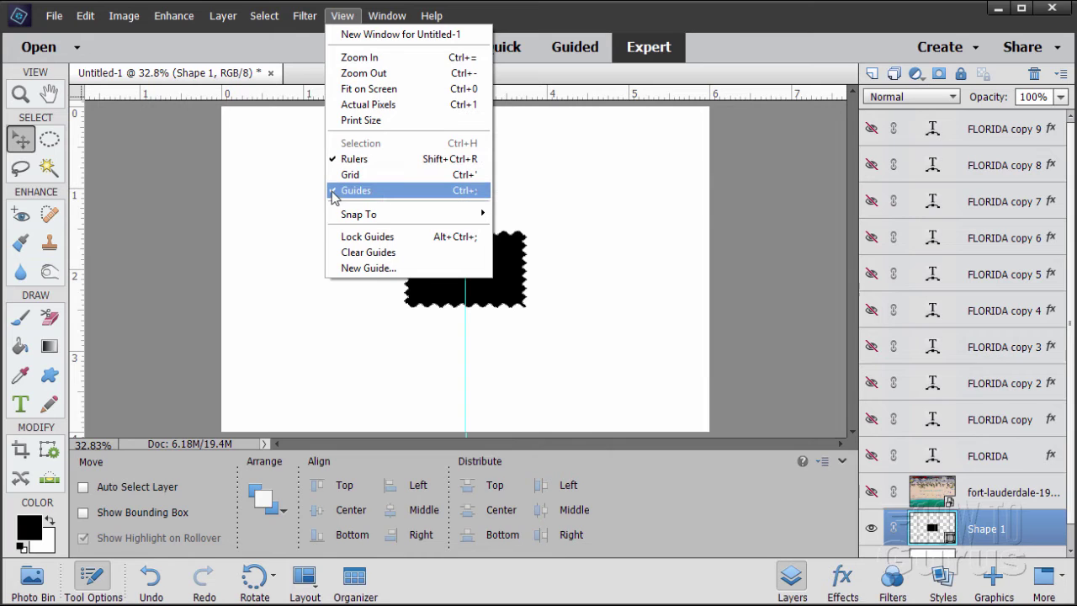
left_click(183, 206)
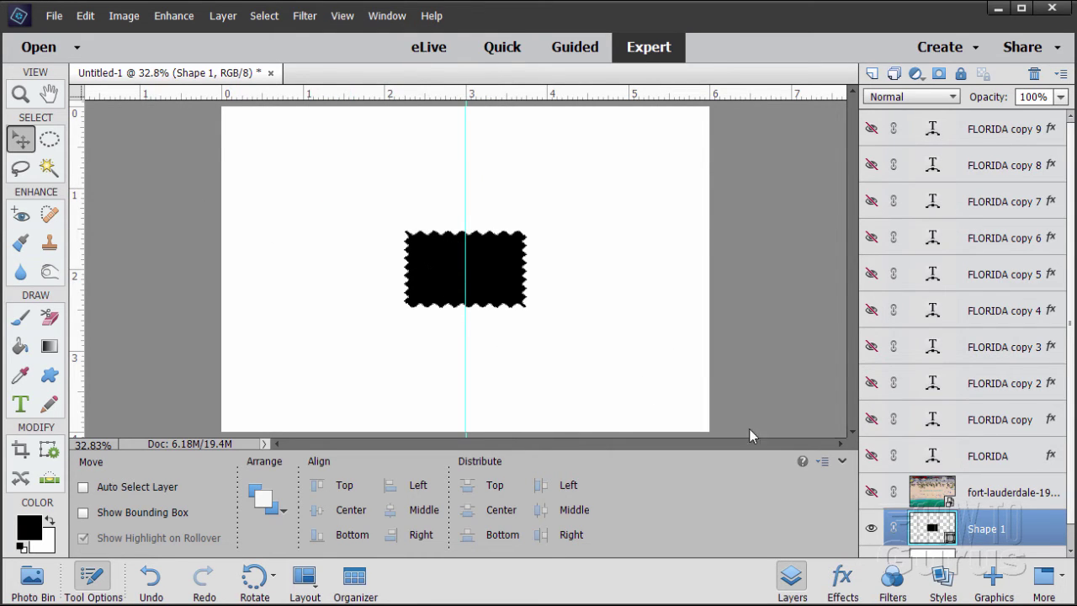
Step: Move the wavy-edged shape into the card's upper-left corner and scale it proportionally to about 197% so it reaches the centre guide
left_click_drag(444, 272, 267, 156)
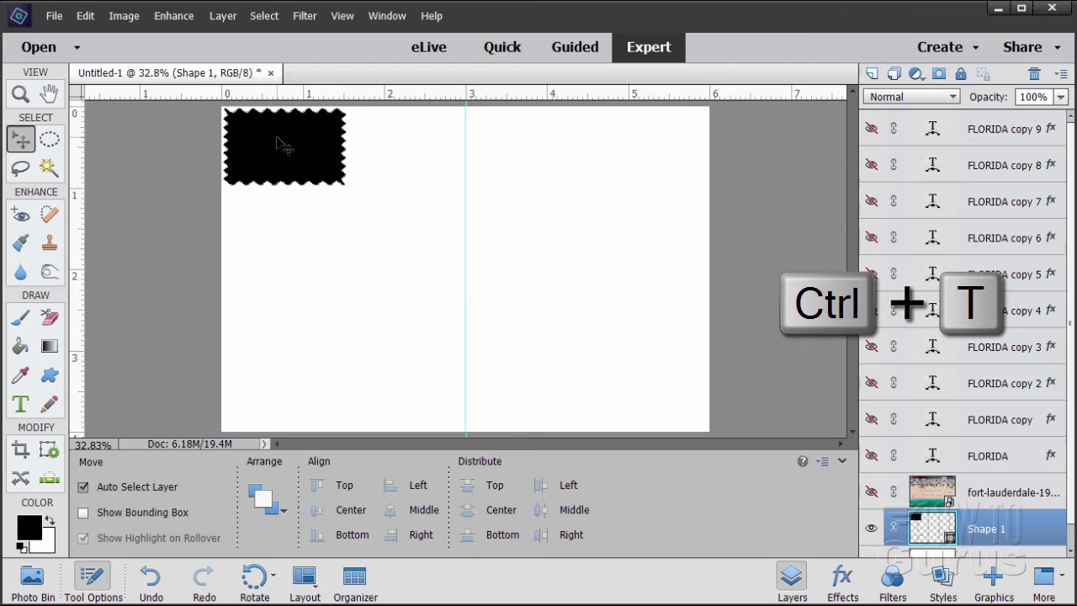
key("ctrl+t")
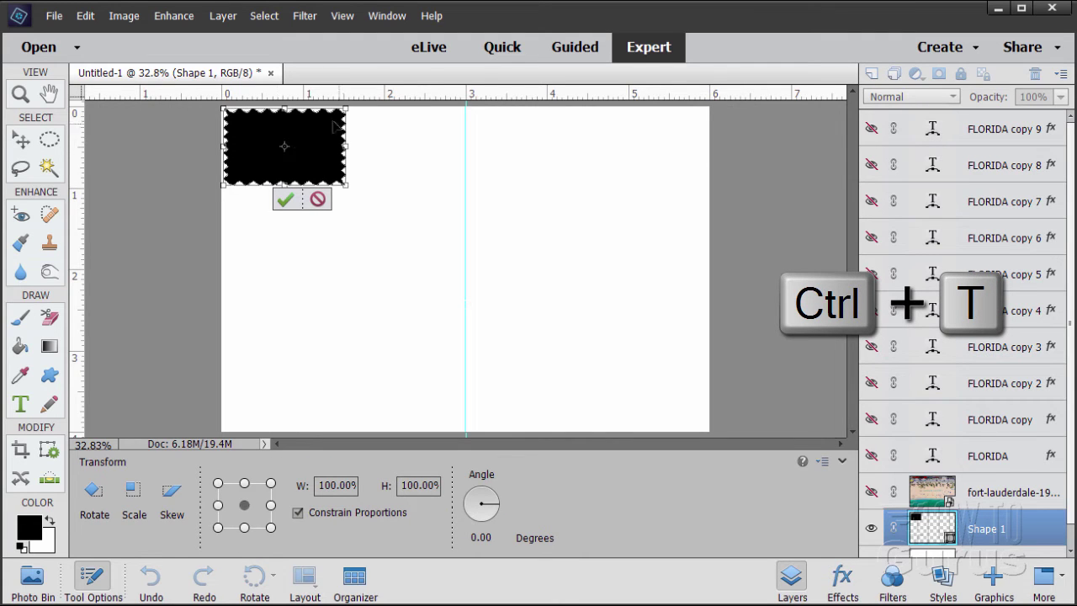
left_click_drag(345, 183, 459, 266)
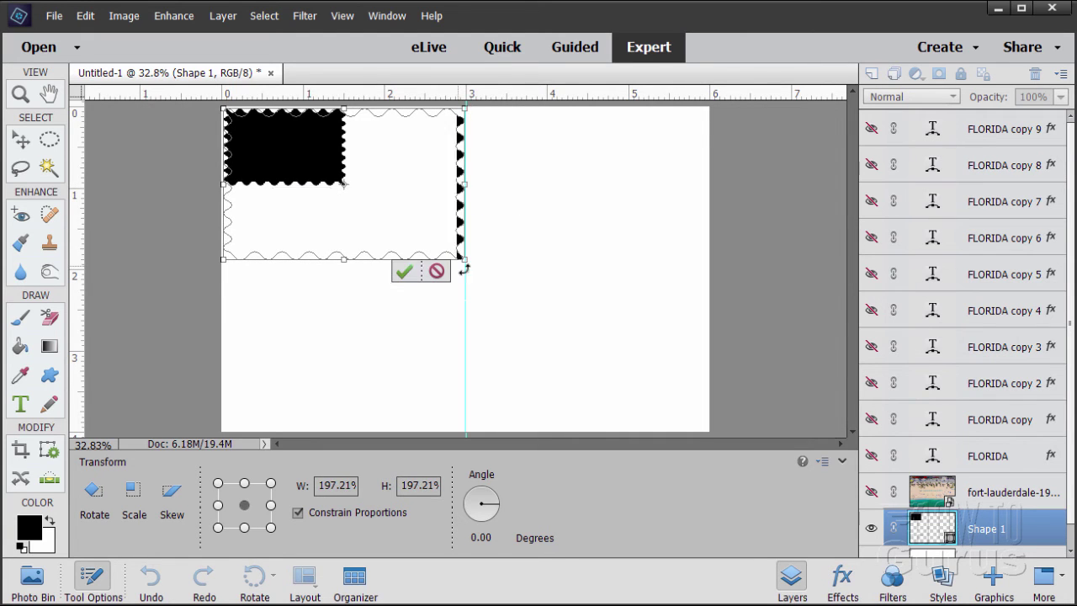
left_click(404, 272)
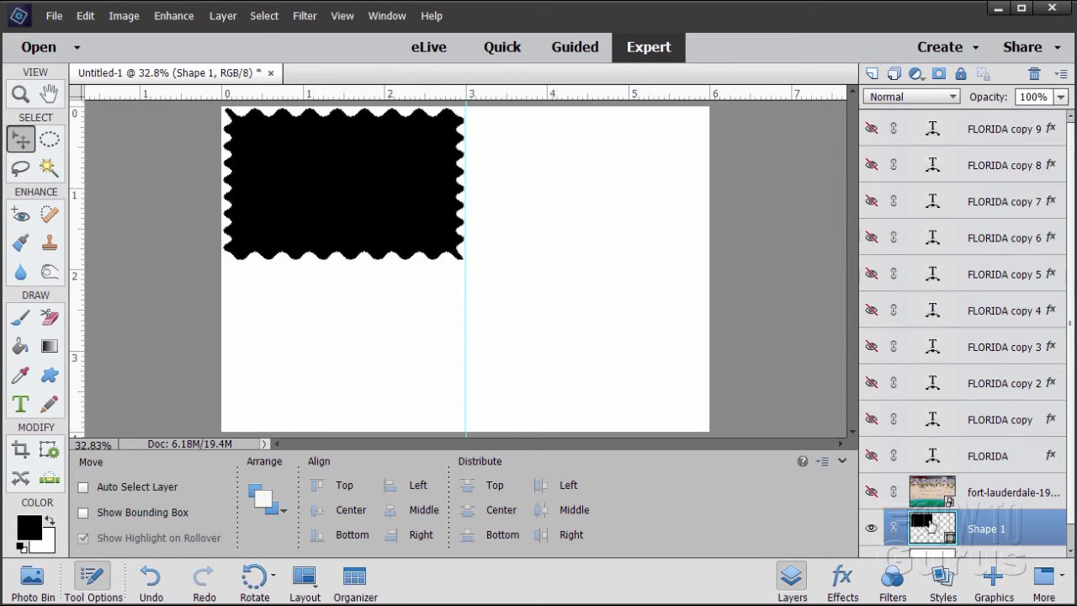
Step: Duplicate the Shape 1 layer and move the copy to the right half of the card, slightly overlapping the original
left_click_drag(917, 529, 873, 69)
left_click_drag(869, 74, 871, 74)
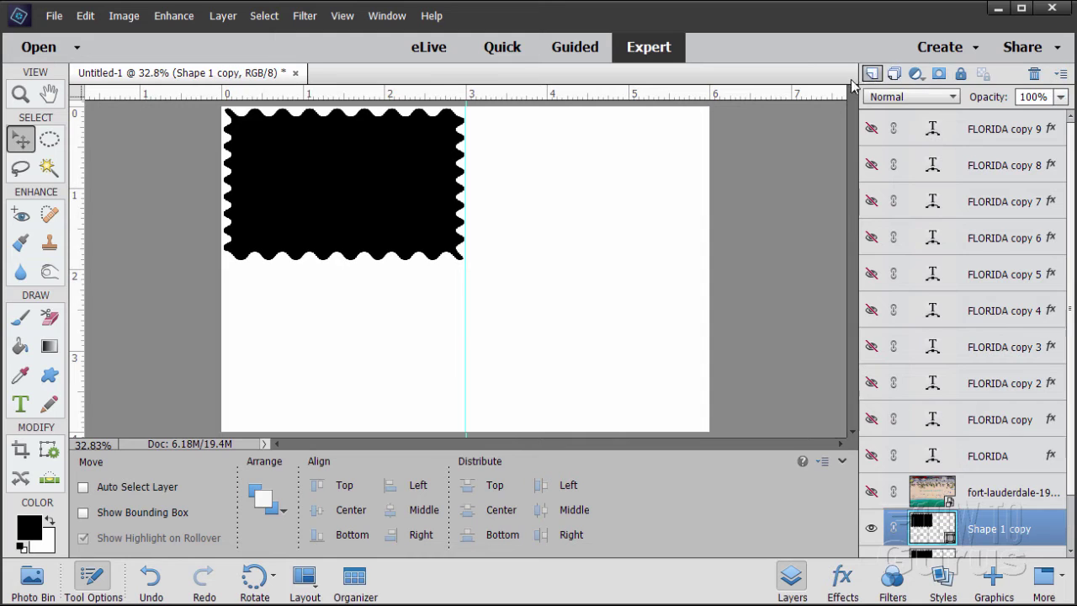
left_click_drag(336, 187, 539, 187)
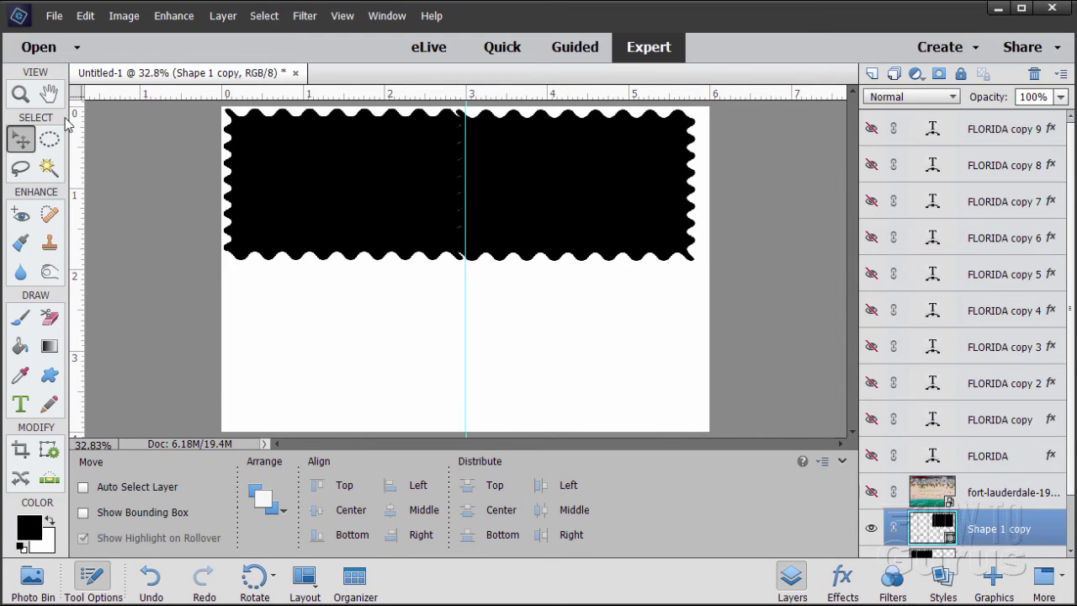
Step: At 100% zoom, nudge the shape copy horizontally toward the original until the waves along the upper edge join evenly at the seam
left_click(21, 94)
left_click(449, 135)
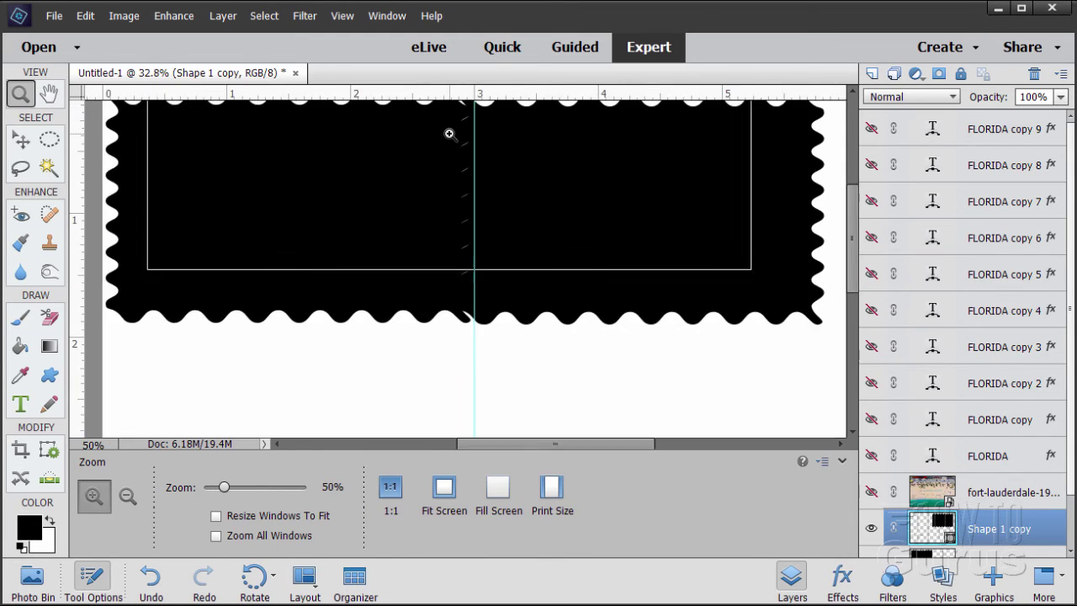
left_click(464, 169)
left_click(469, 183)
scroll(472, 185, "up", 2)
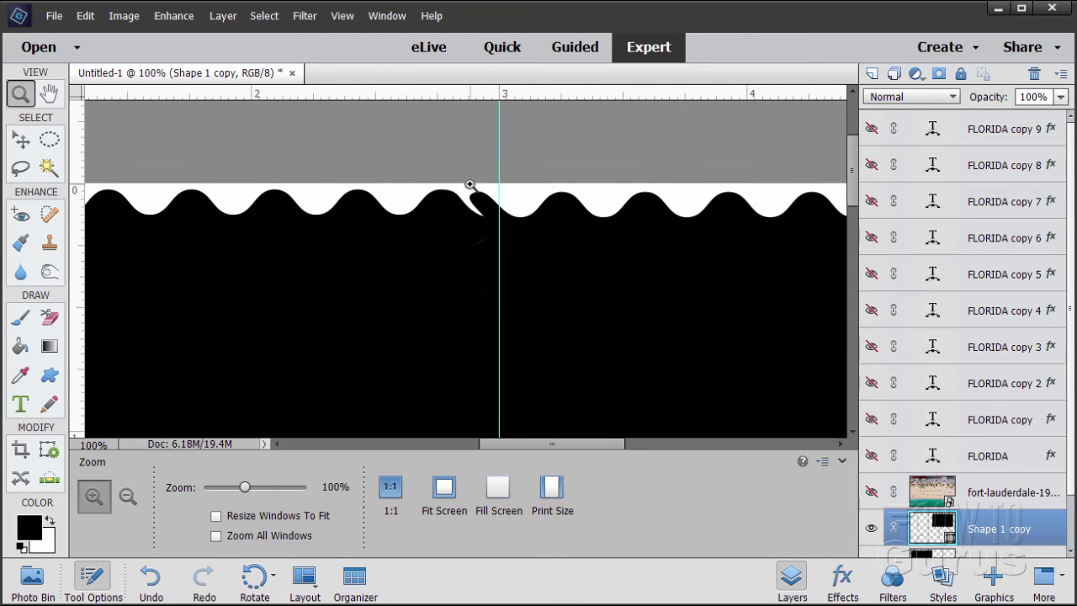
scroll(469, 183, "down", 1)
left_click(25, 141)
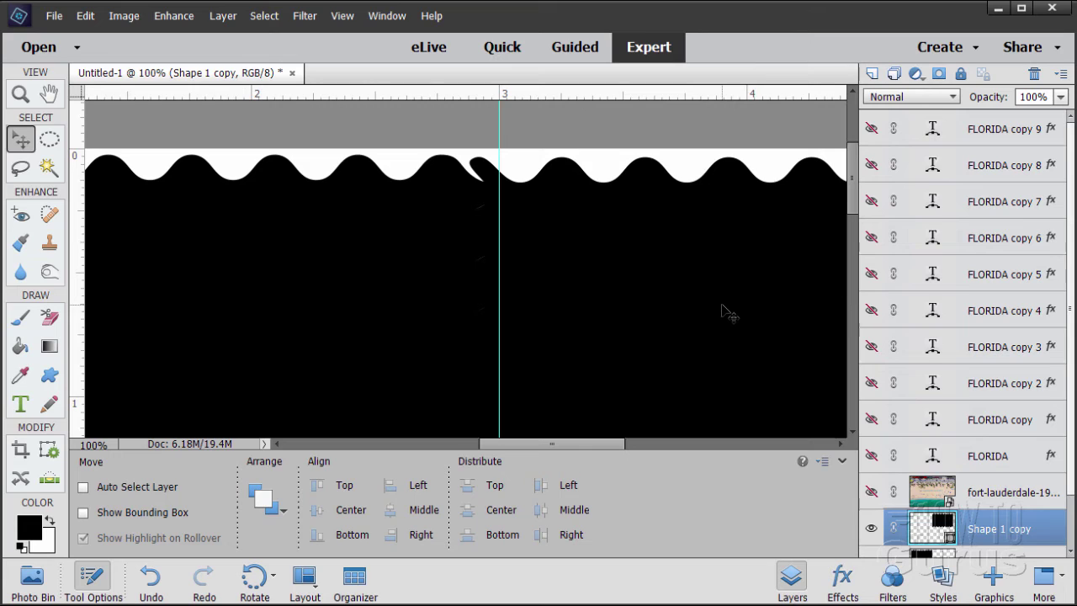
key("Left")
key("Left")
key("Left")
key("Left")
key("Left")
key("Left")
key("Left")
key("Left")
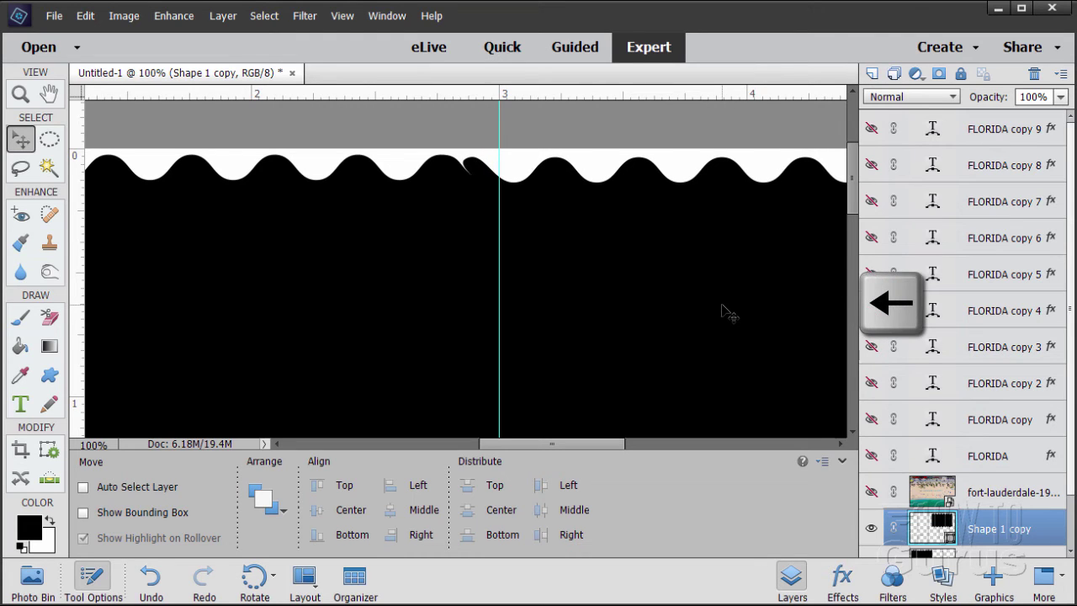
key("Left")
key("Left")
key("Left")
key("Left")
key("Left")
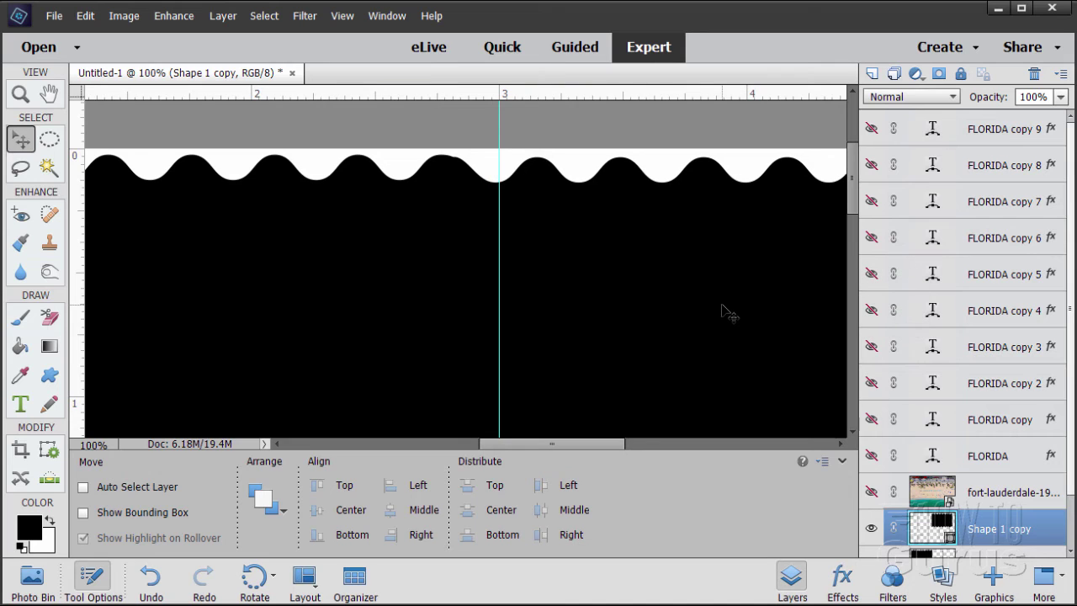
key("Left")
key("Left")
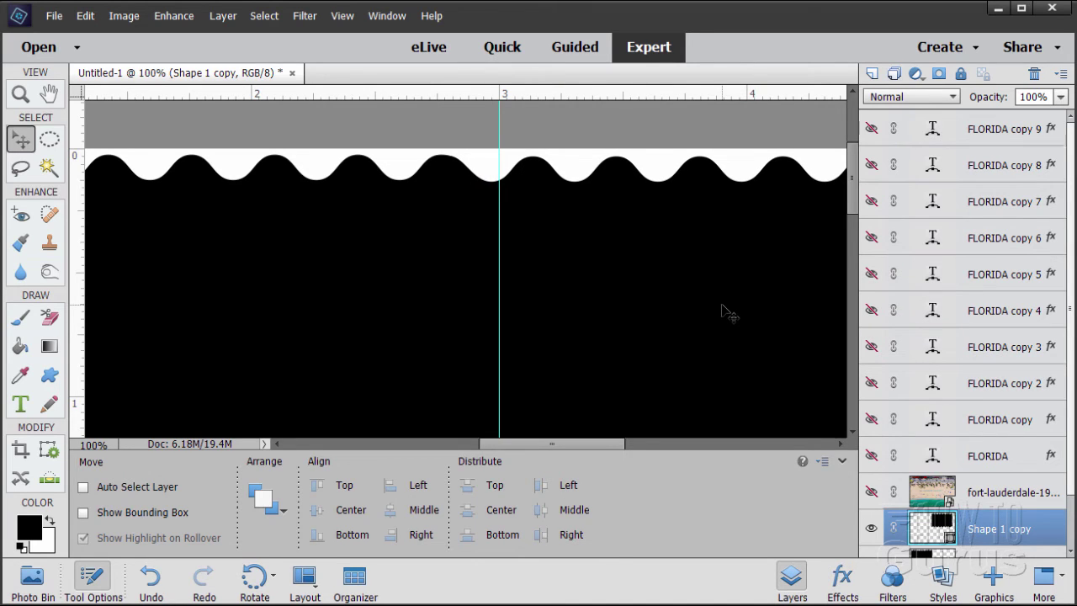
key("Left")
key("Left")
key("Left")
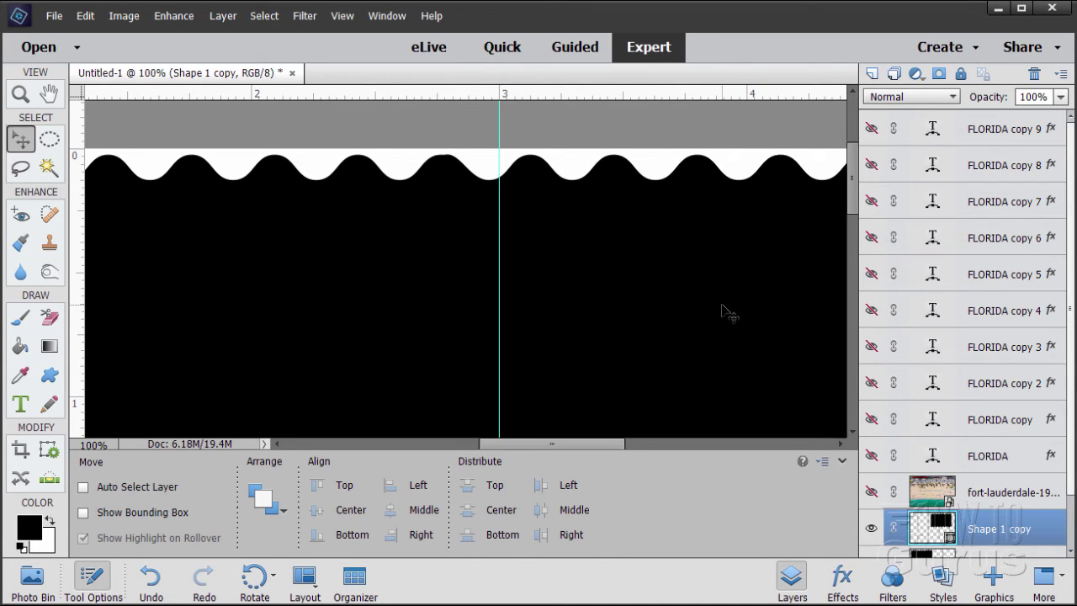
key("Left")
key("Left")
key("Left")
key("Left")
key("Left")
key("Right")
key("Right")
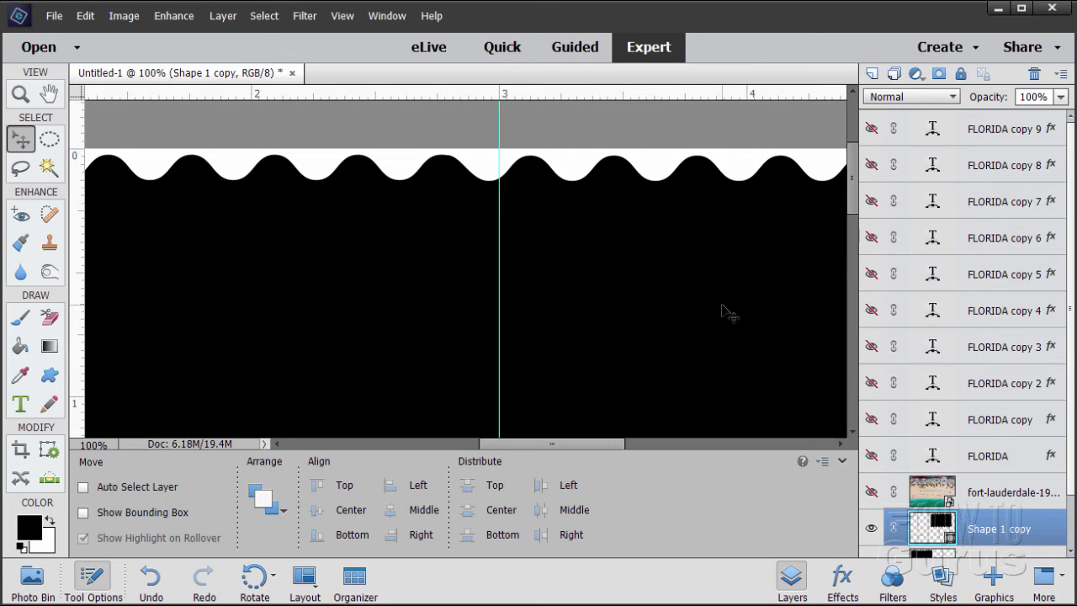
key("Left")
key("Right")
key("Left")
key("Right")
key("Left")
key("Right")
key("Left")
key("Right")
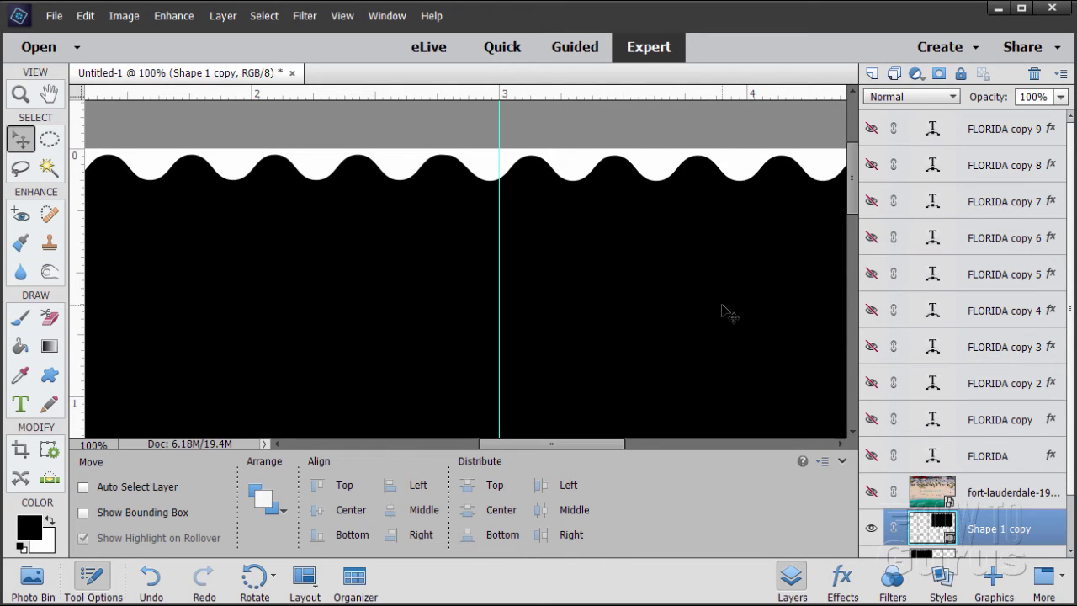
key("Left")
key("Right")
key("Left")
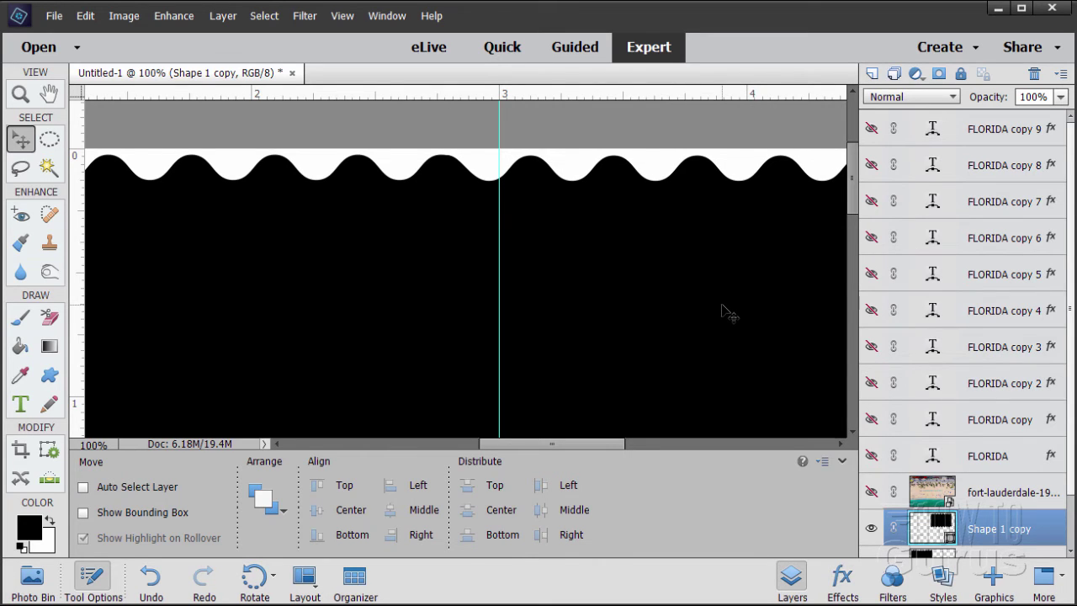
key("Right")
key("Left")
key("Right")
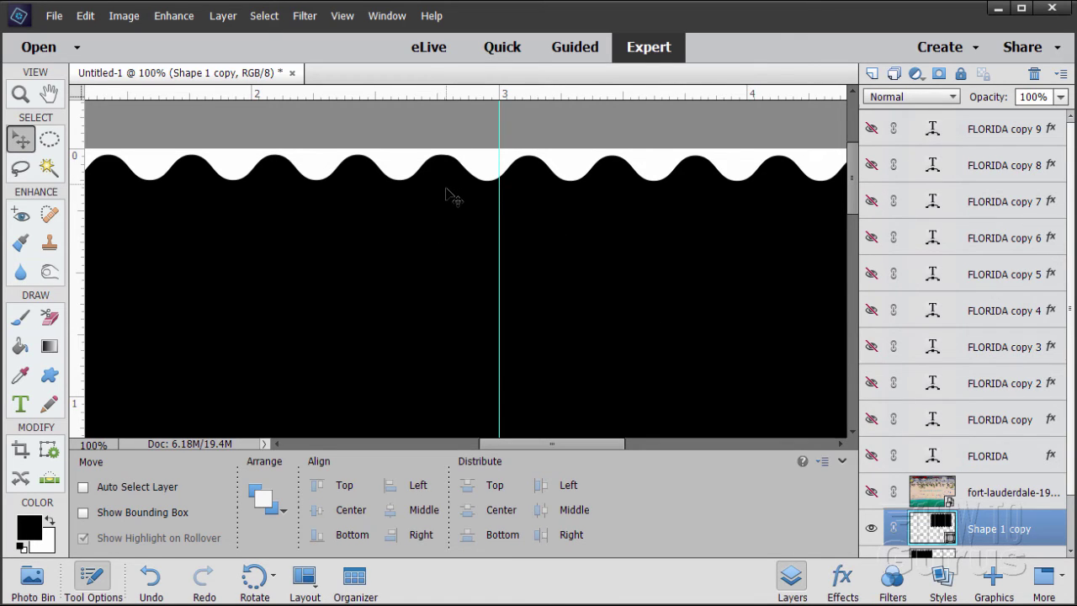
Step: Merge the Shape 1 and Shape 1 copy layers into one shape using Merge Shapes
left_click(21, 94)
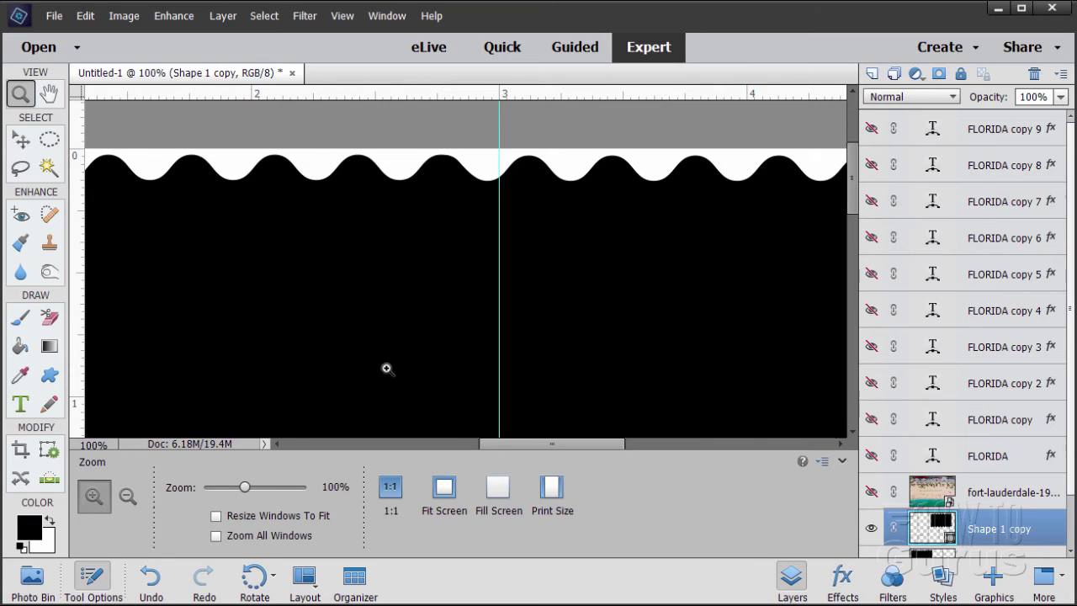
left_click(457, 486)
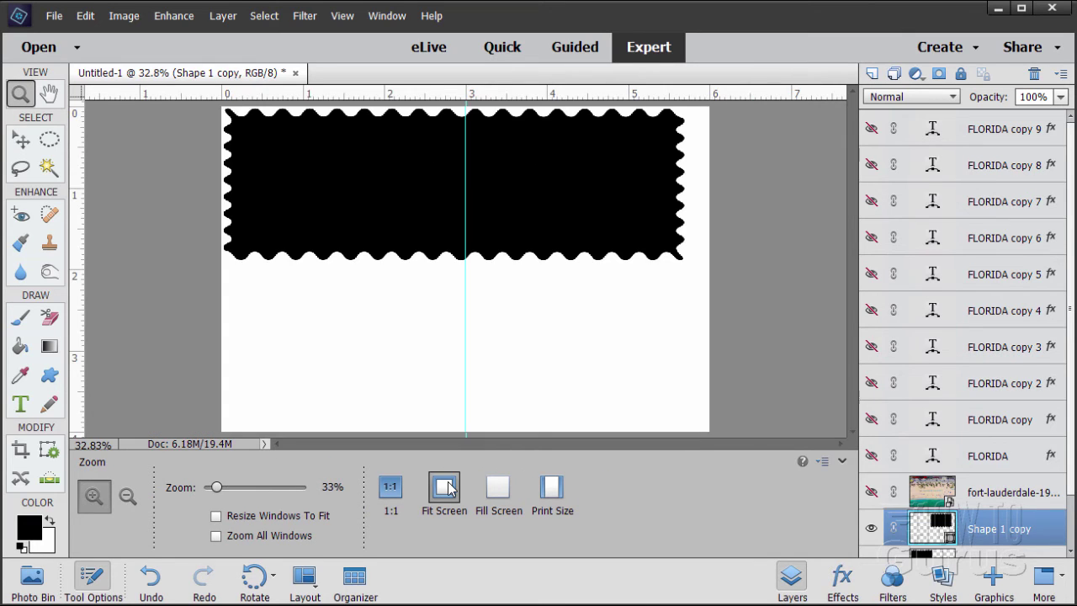
left_click(32, 142)
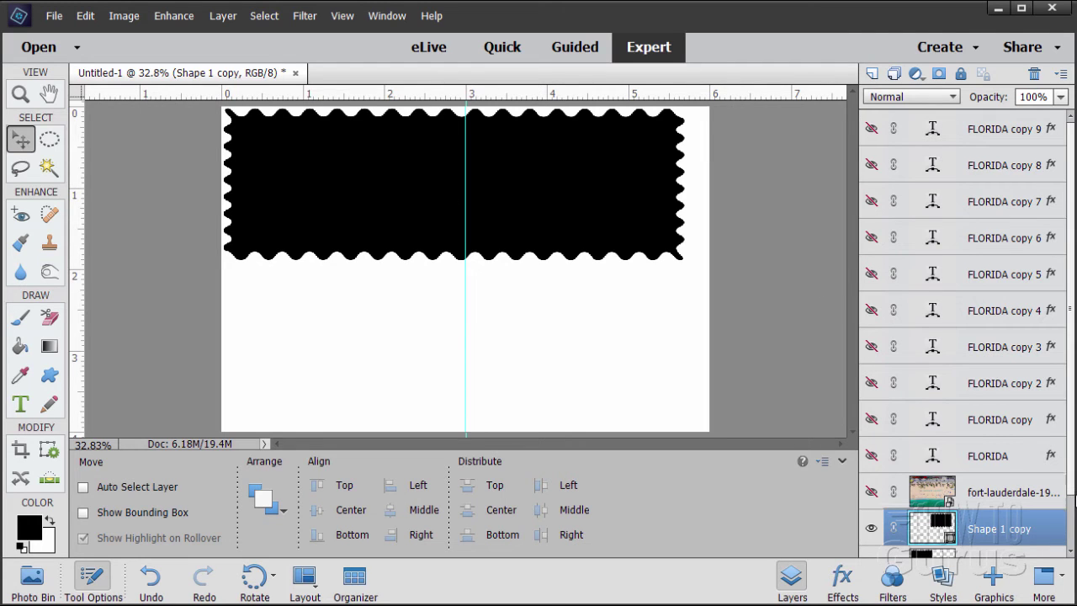
scroll(1002, 514, "down", 2)
key("ctrl")
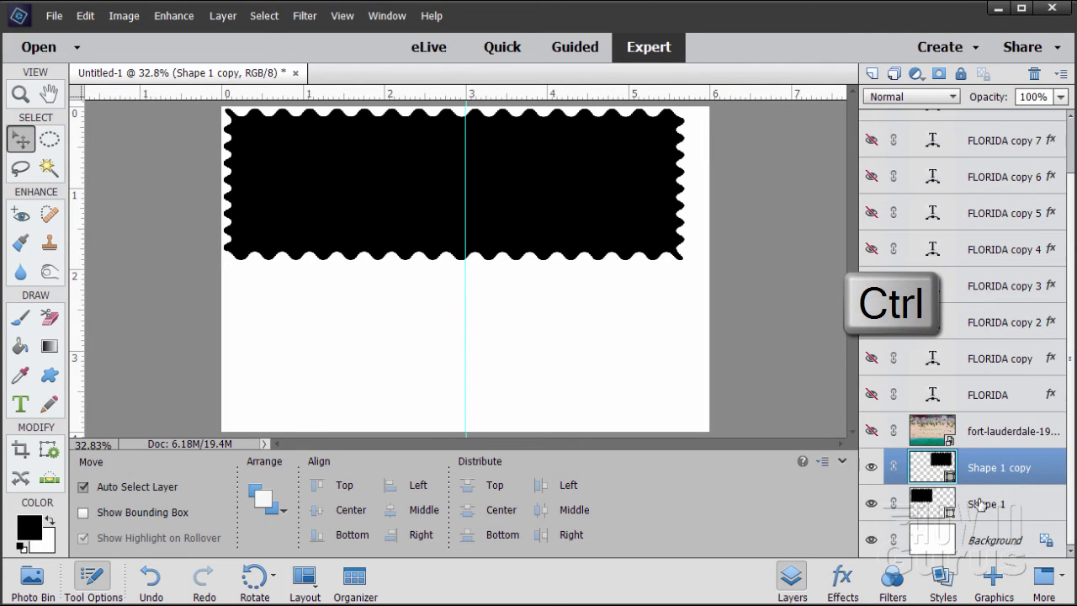
left_click(980, 503, "ctrl")
right_click(974, 474)
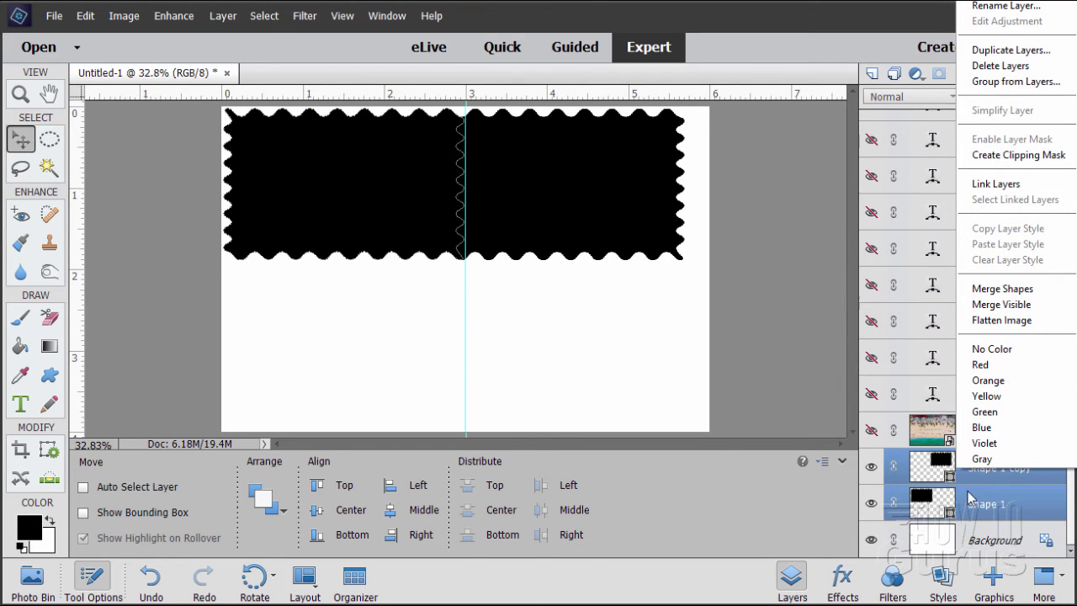
left_click(1005, 289)
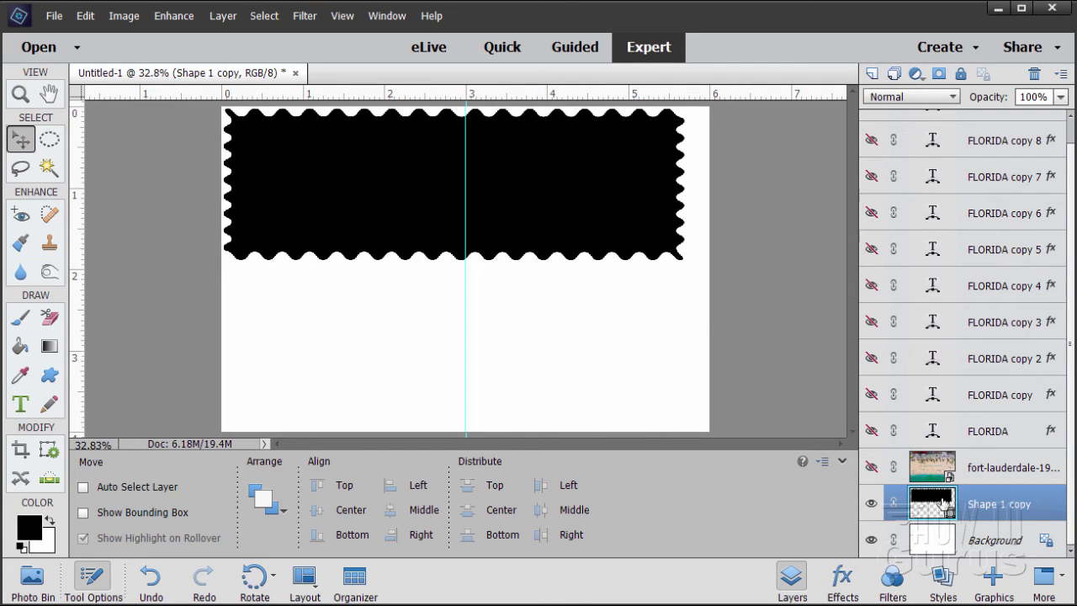
Step: Duplicate the merged shape layer, move the copy straight down and nudge it back up until it slightly overlaps the original
left_click_drag(934, 505, 871, 74)
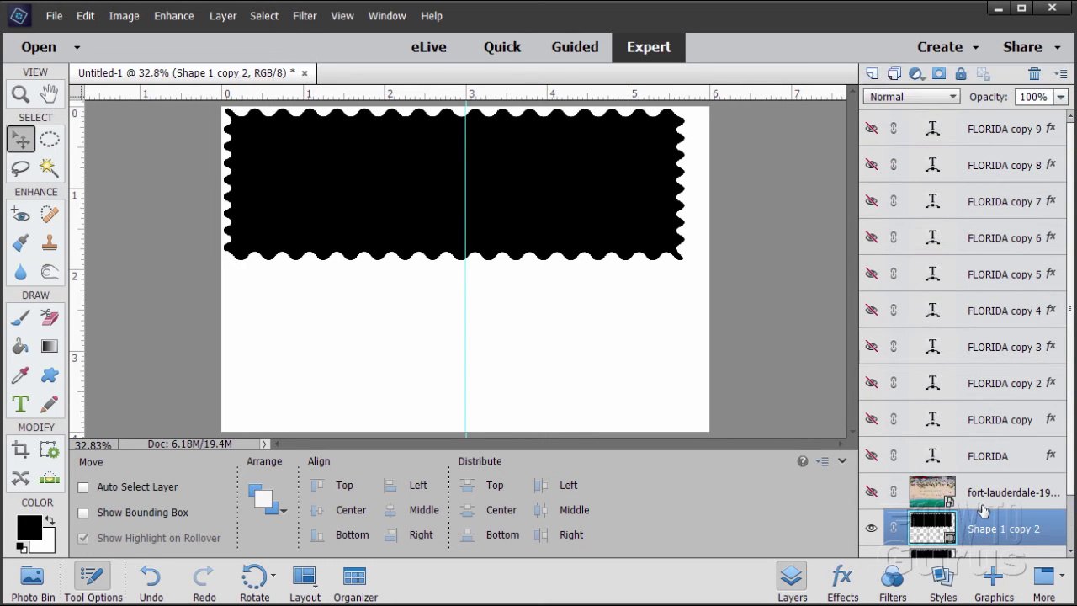
mouse_move(551, 197)
left_mouse_down()
mouse_move(558, 320)
mouse_move(543, 350)
mouse_move(551, 340)
left_mouse_up()
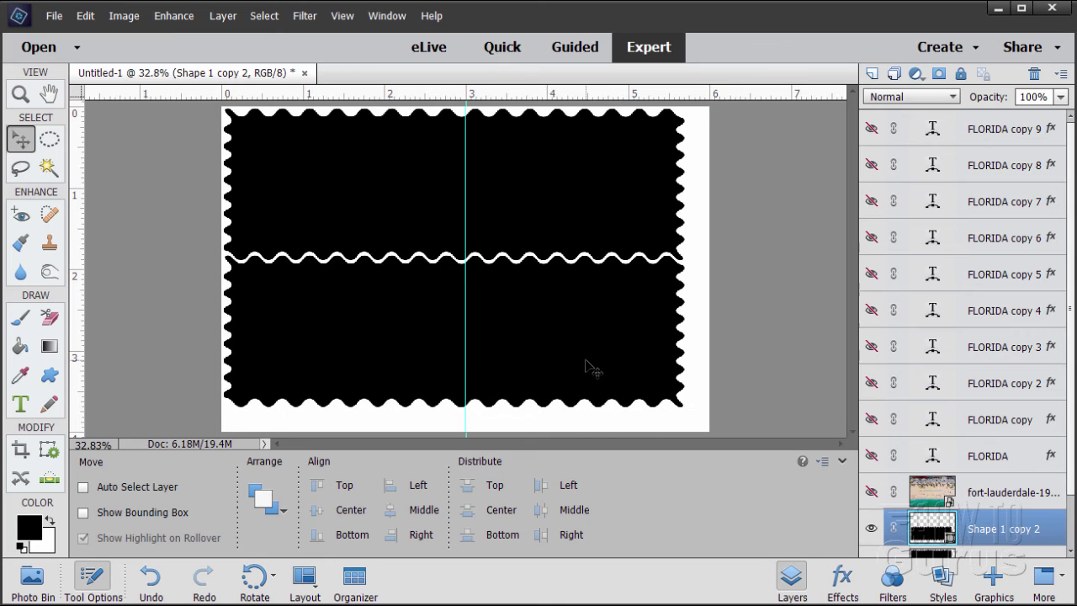
key("Up")
key("Up")
key("Up")
key("Up")
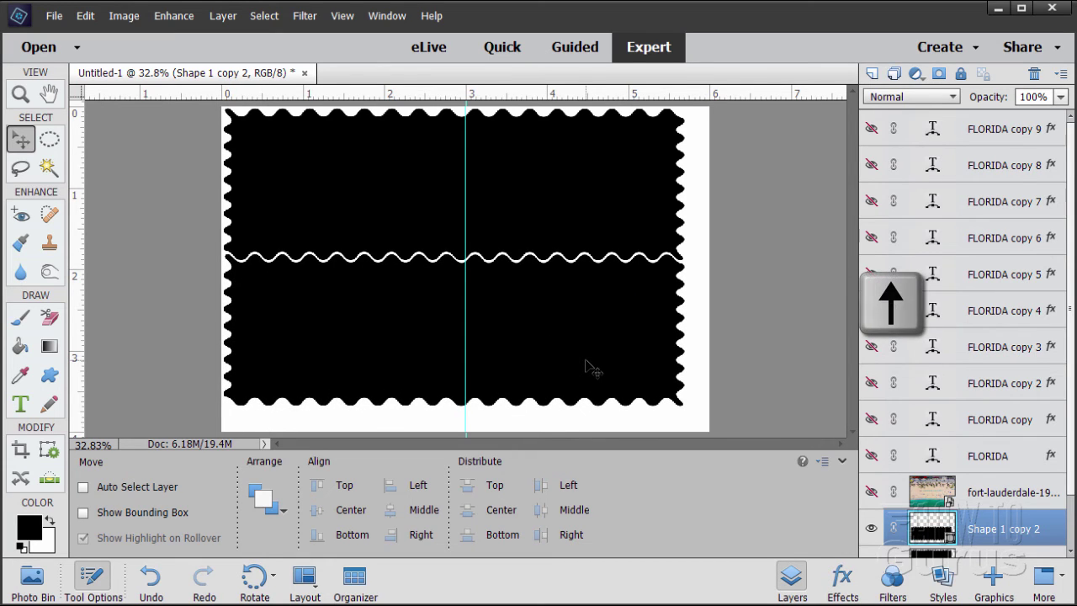
key("Up")
key("Up")
key("Up")
key("Up")
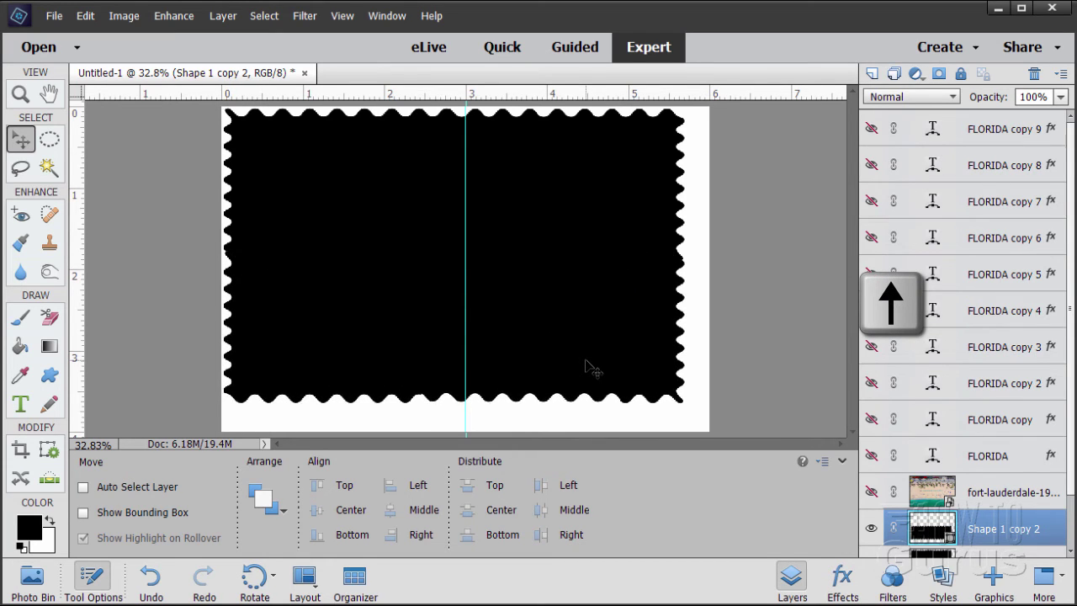
key("Up")
key("Up")
key("Up")
key("Up")
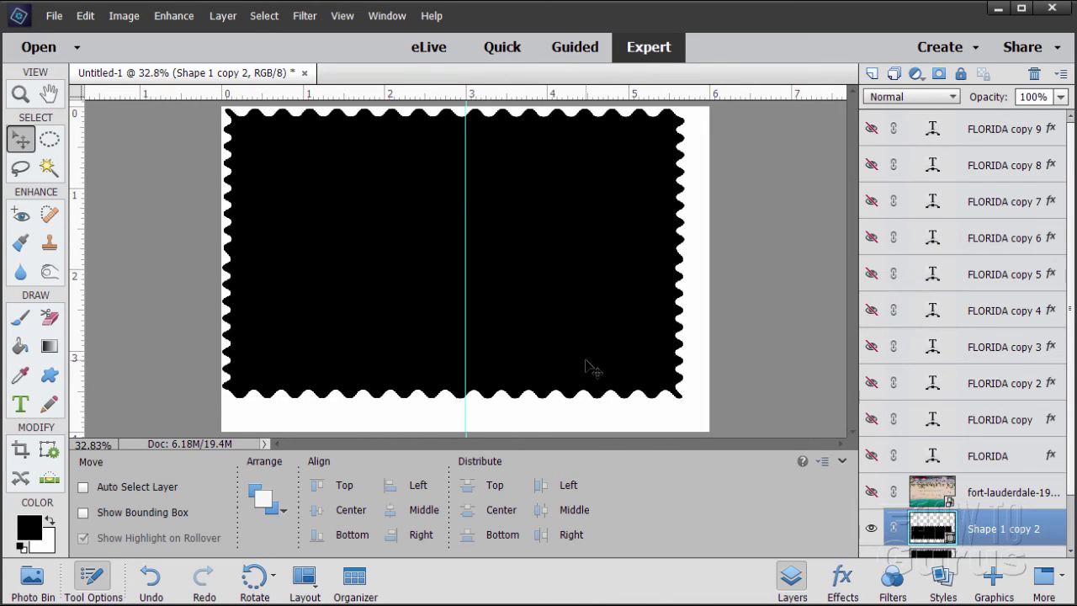
key("Up")
key("Up")
key("Up")
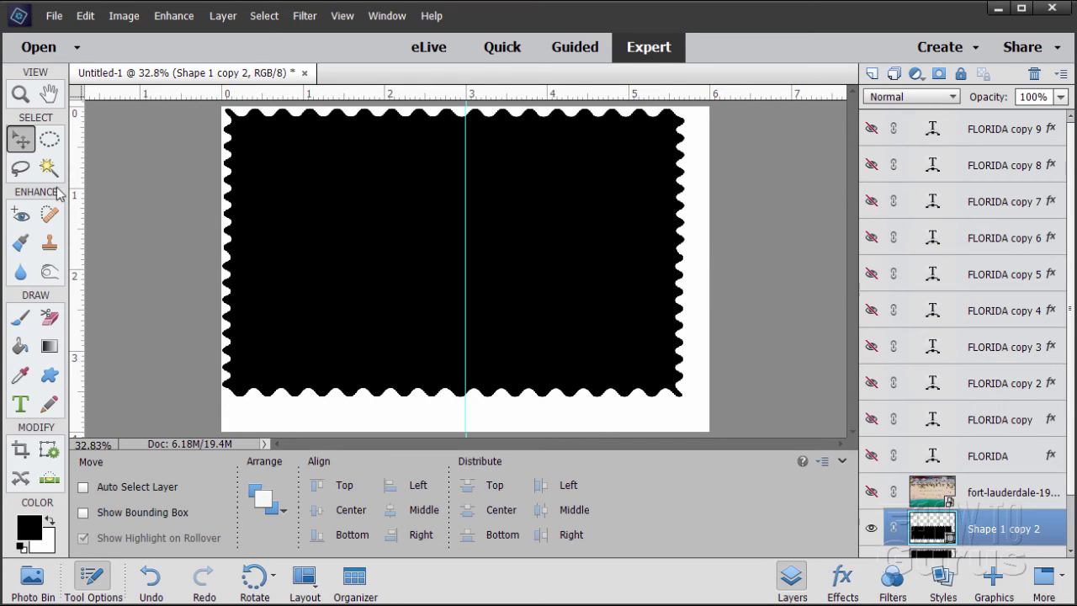
Step: At 300% zoom, nudge Shape 1 copy 2 down until the waves along the card's left edge join smoothly at the seam
left_click(25, 99)
left_click(228, 265)
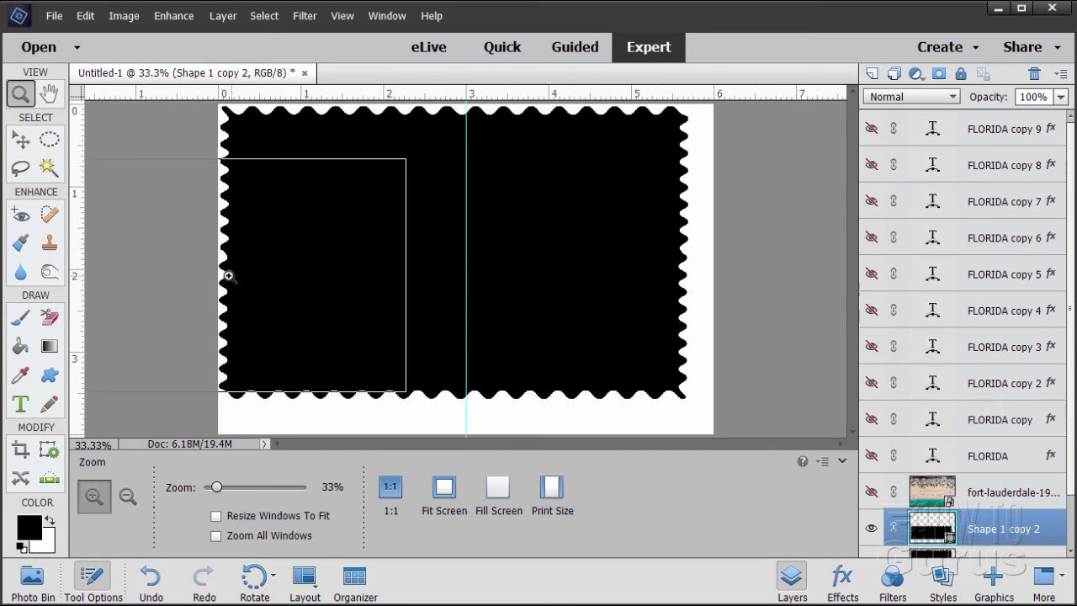
left_click(223, 271)
left_click(206, 255)
left_click(209, 229)
left_click(210, 230)
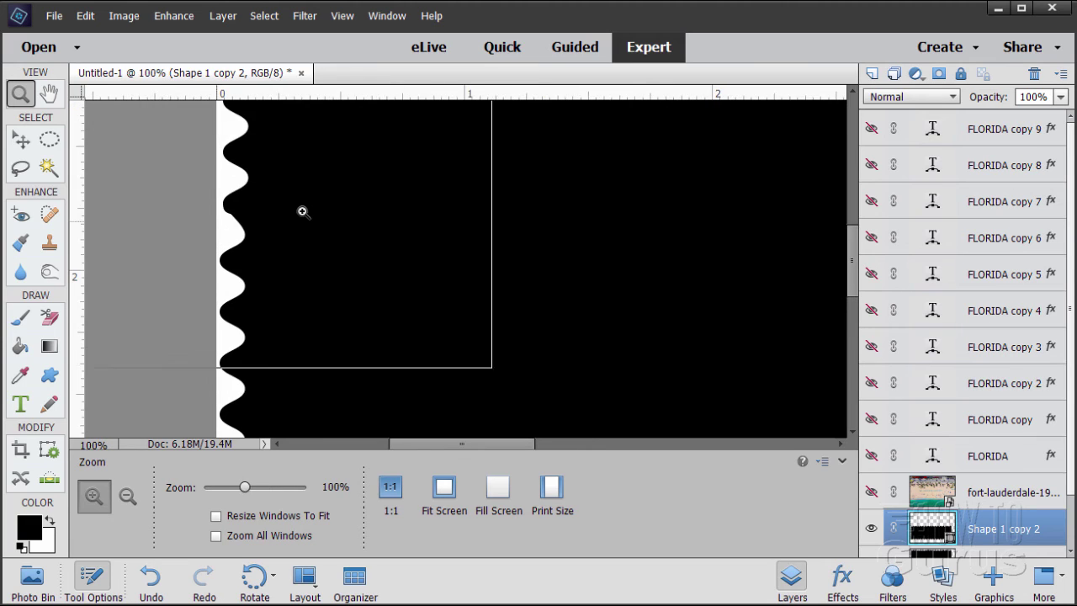
left_click(249, 214)
left_click(21, 140)
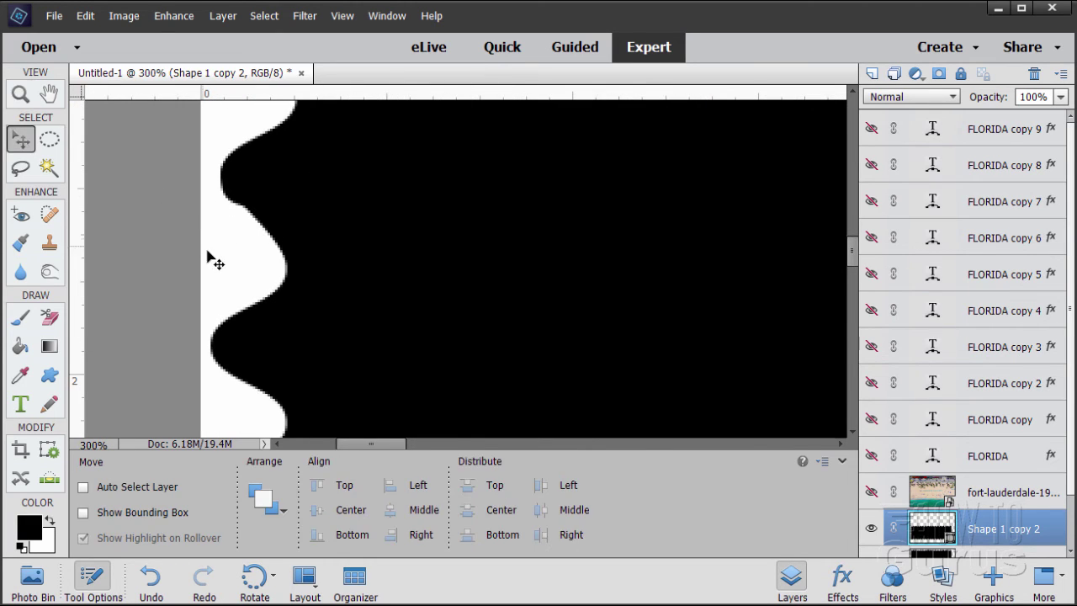
key("Down")
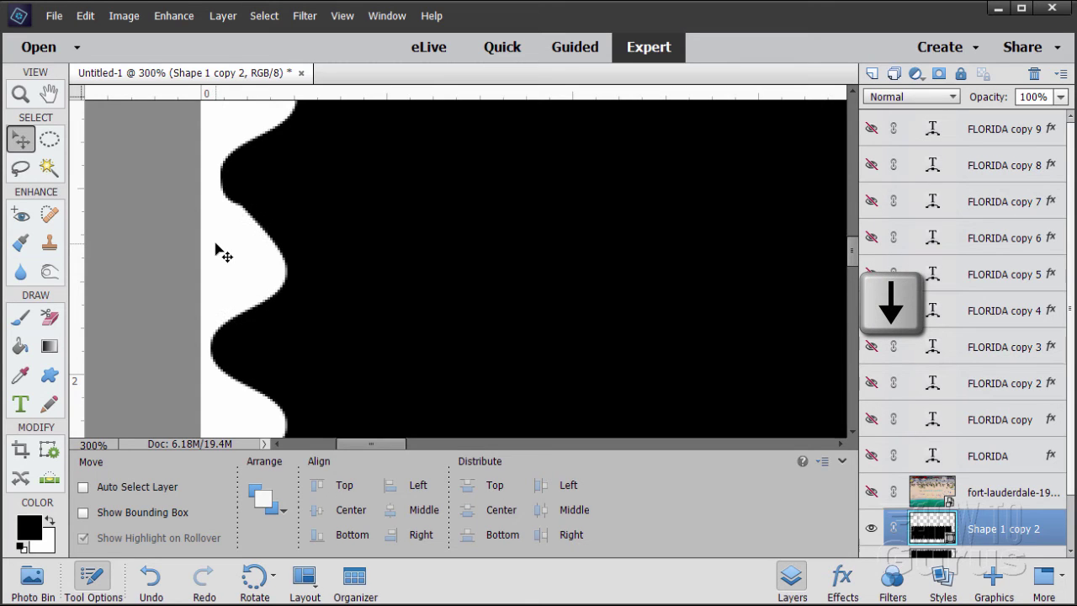
key("Down")
key("Down")
key("Down")
key("Down")
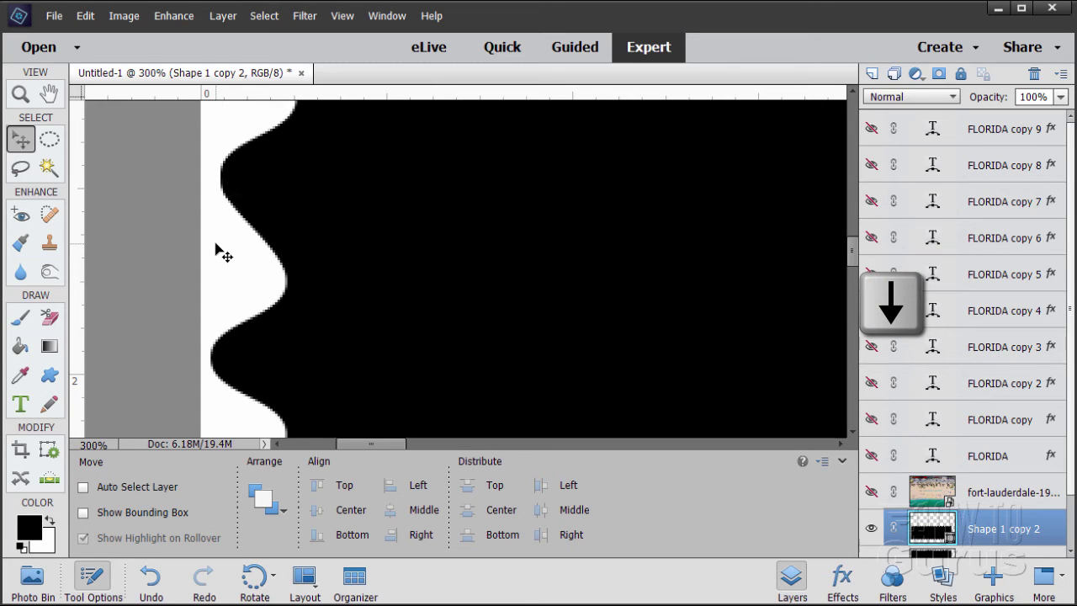
key("Down")
Step: Examine the evenness of the waves along the shape's left edge at 195% zoom and return to the full card view
key("z")
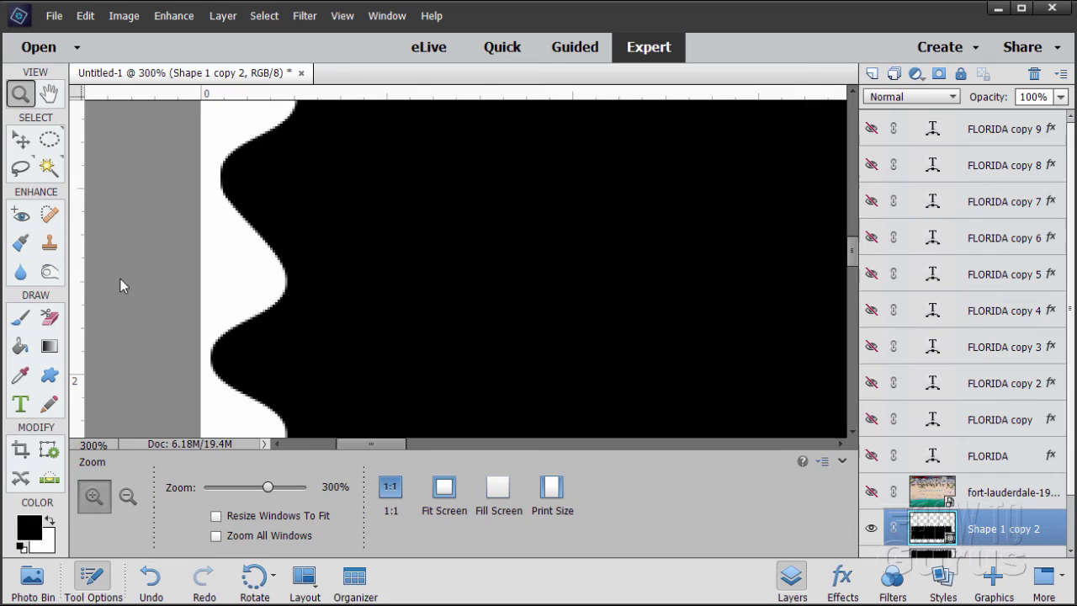
left_click_drag(269, 491, 262, 497)
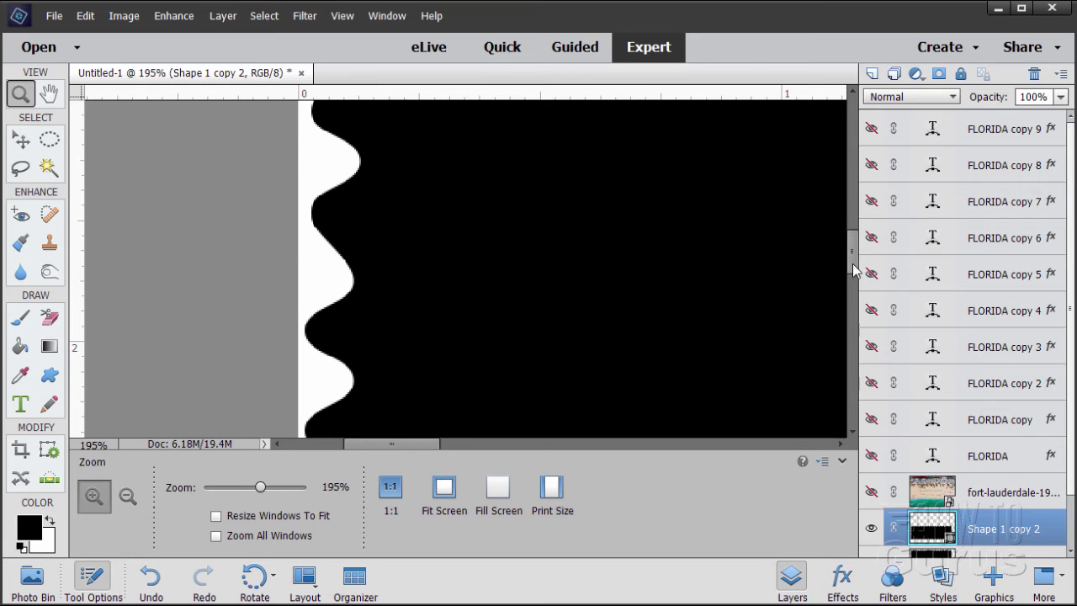
key("v")
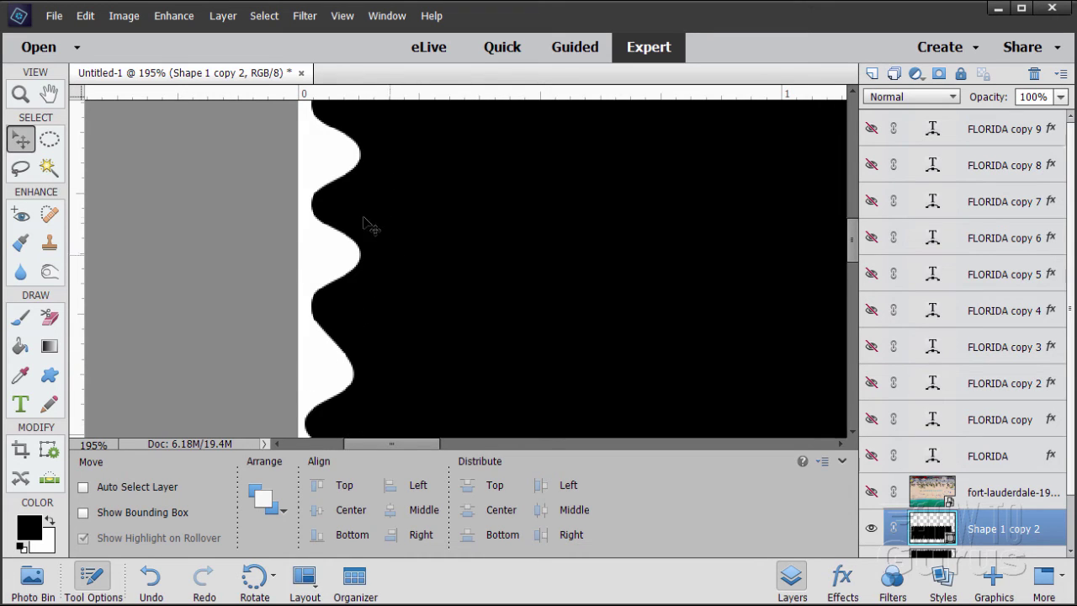
scroll(461, 327, "down", 5)
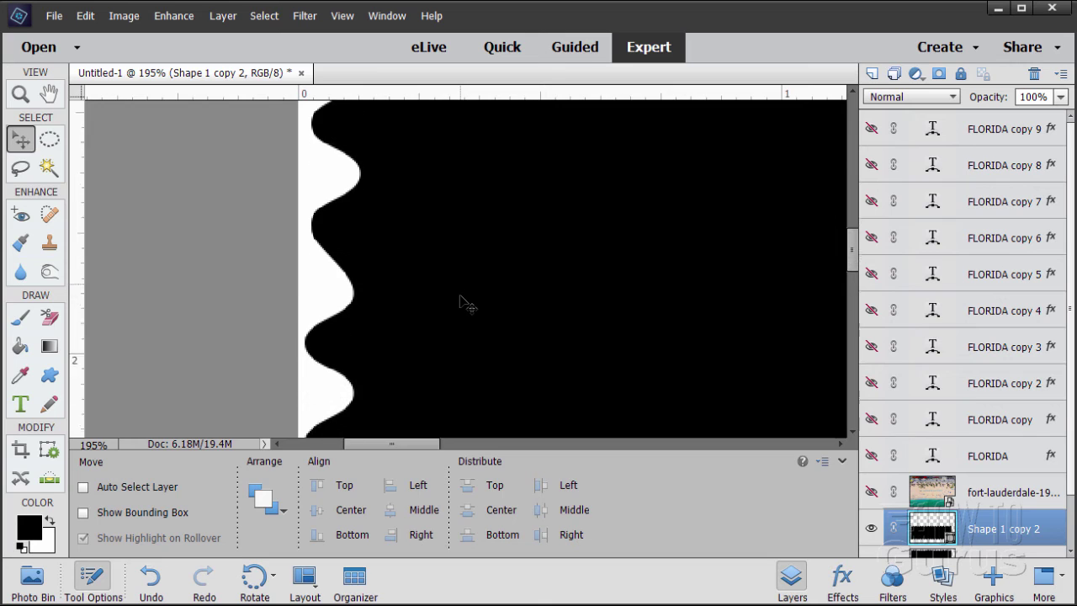
scroll(461, 302, "up", 5)
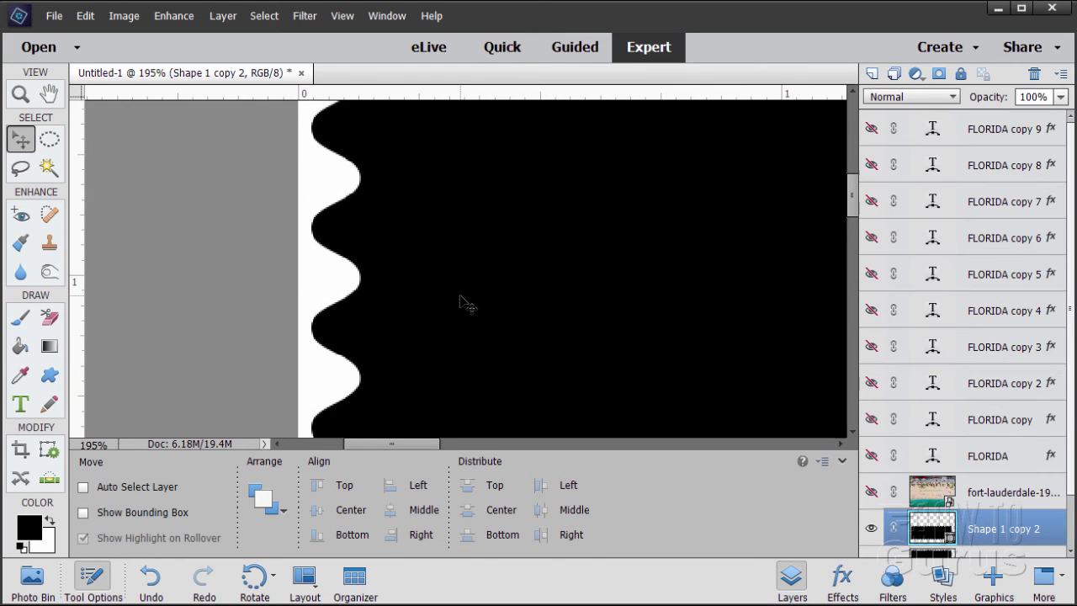
left_click(20, 94)
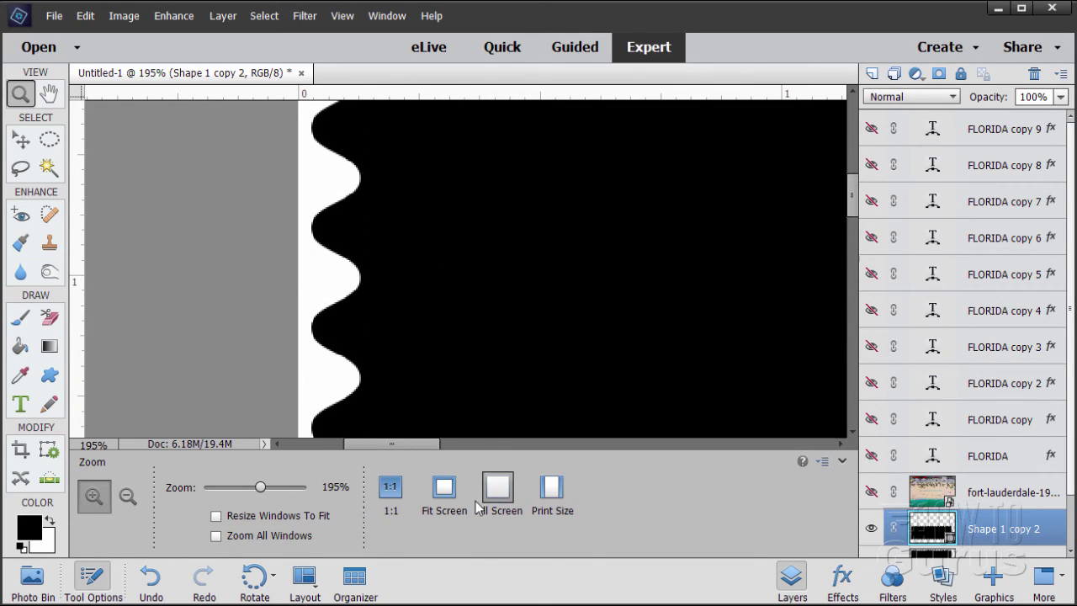
left_click(444, 486)
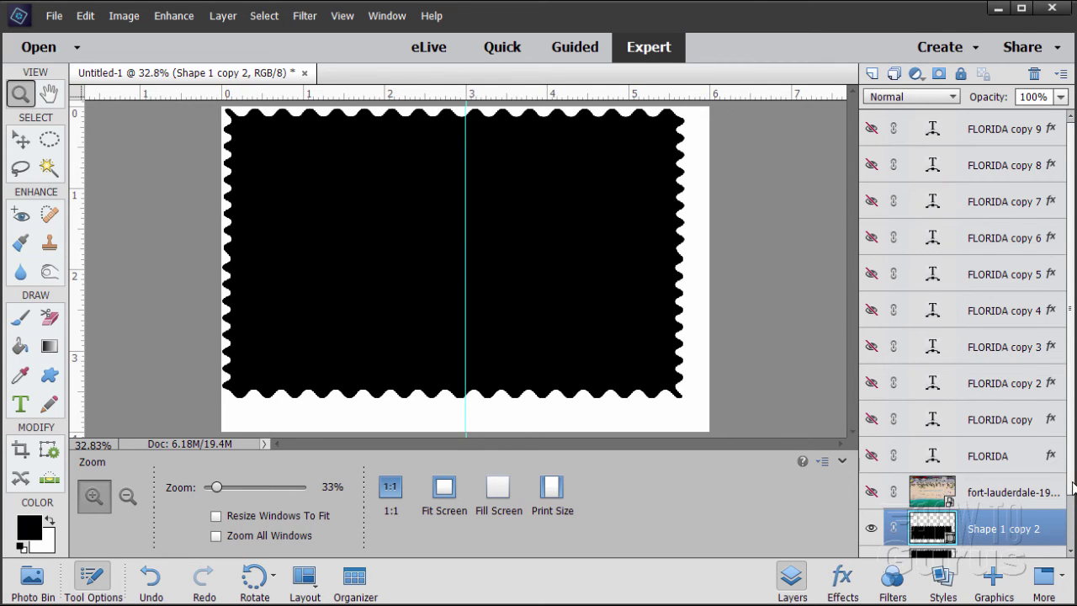
Step: Merge the Shape 1 copy 2 and Shape 1 copy layers into one full stamp shape using Merge Shapes
scroll(1073, 486, "down", 1)
key("ctrl")
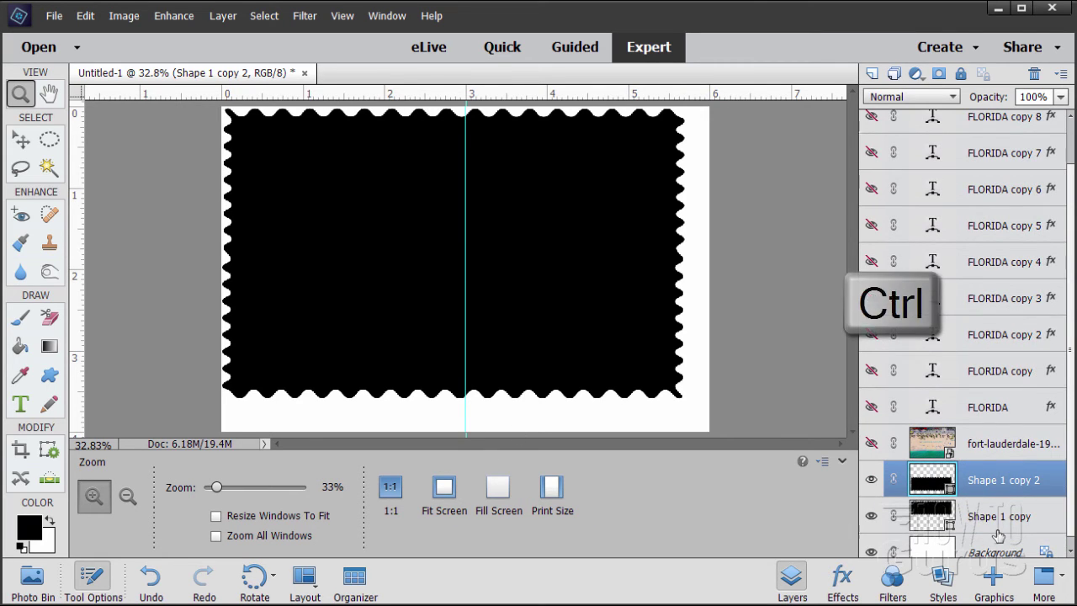
left_click(997, 530, "ctrl")
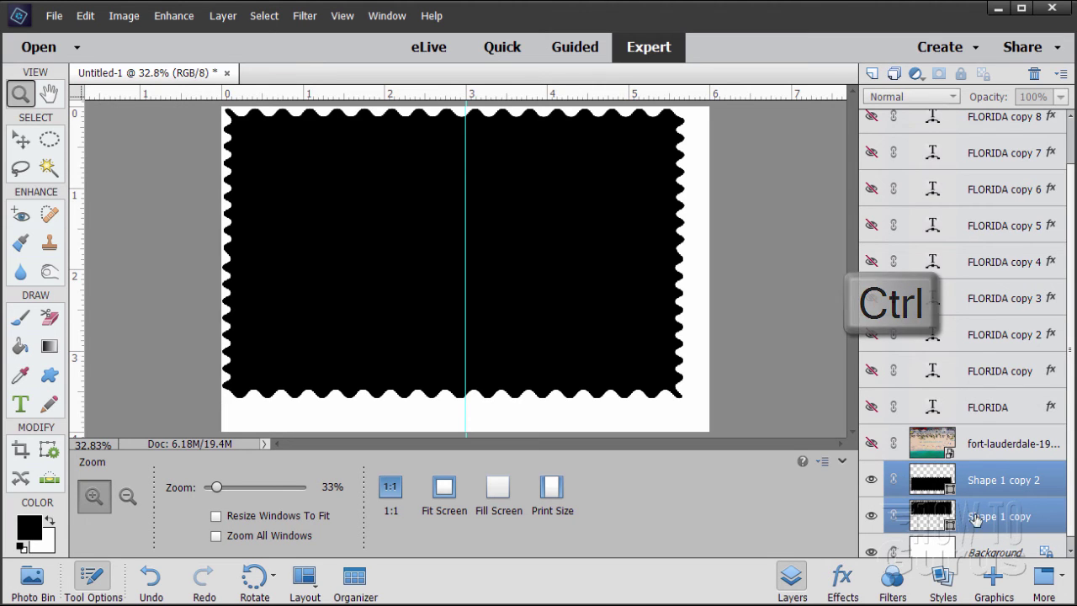
right_click(985, 491)
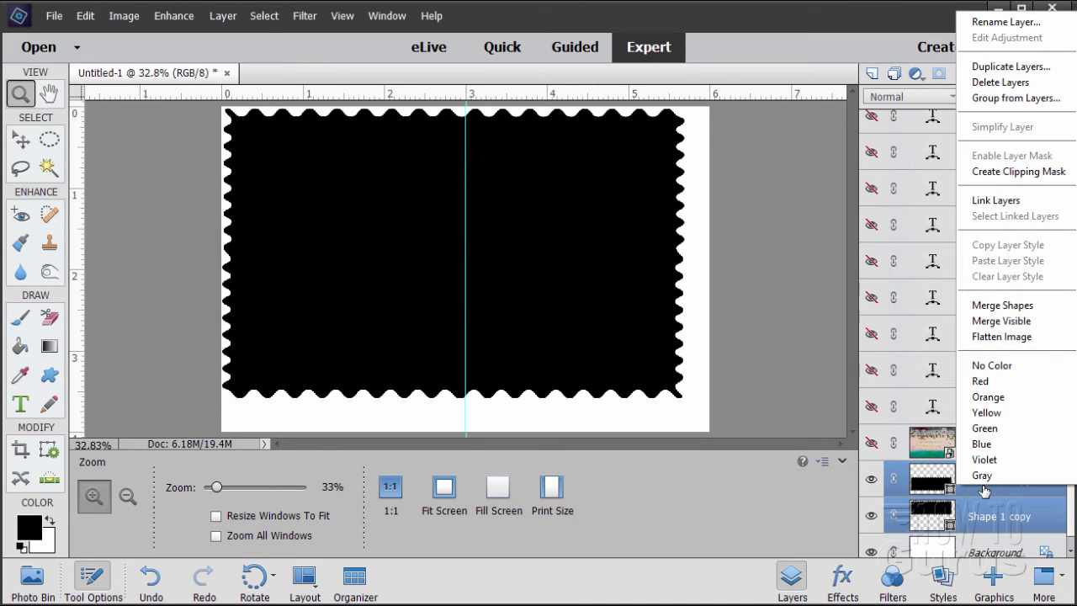
left_click(1001, 305)
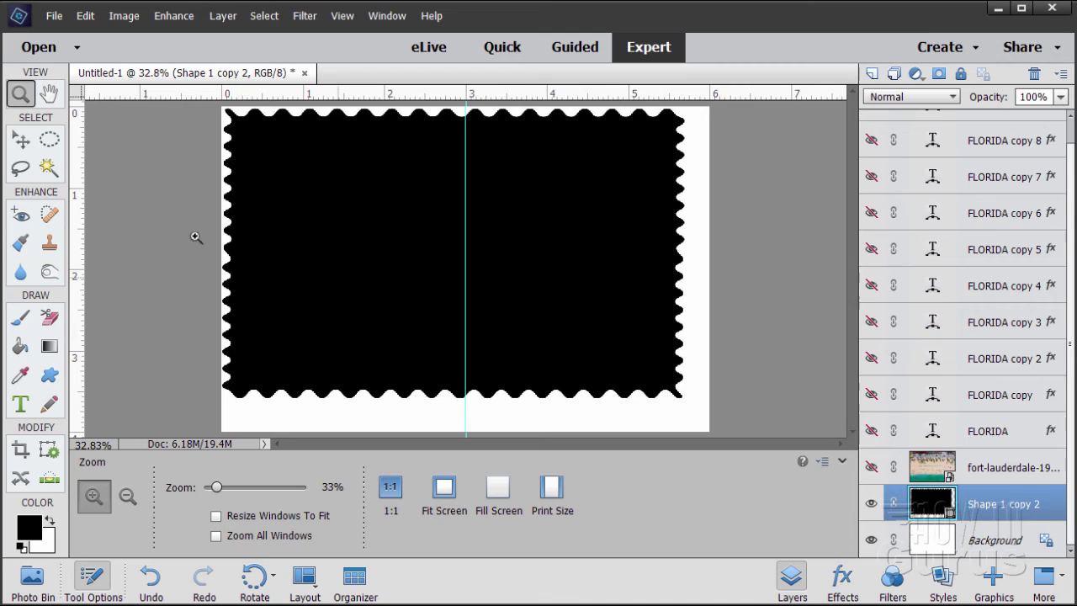
Step: Move the stamp shape with Free Transform so its centre sits on the 3-inch guide with roughly equal upper and lower margins
left_click(22, 140)
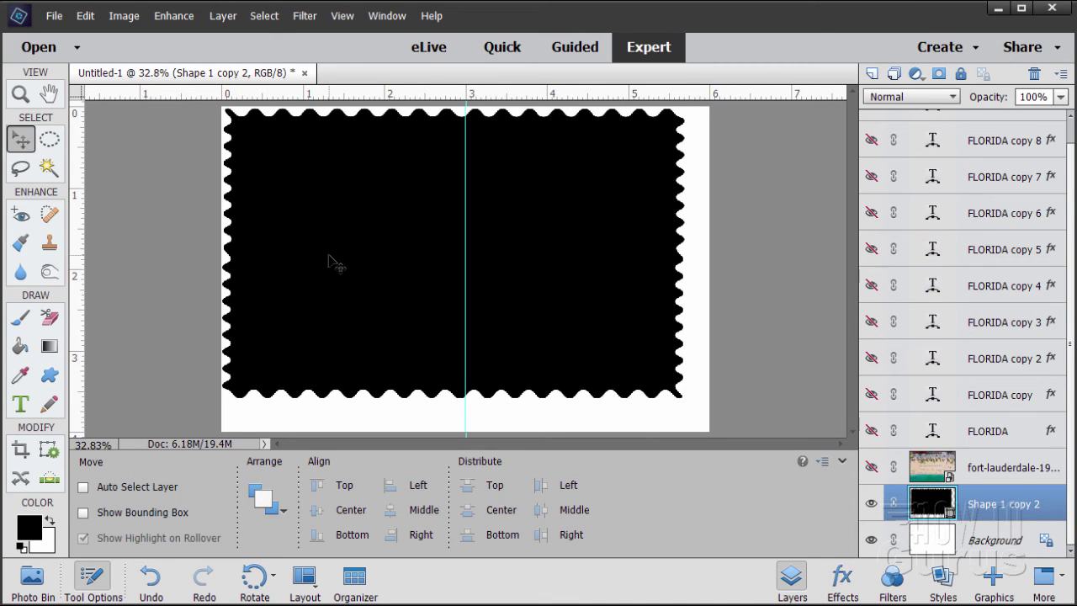
key("ctrl+t")
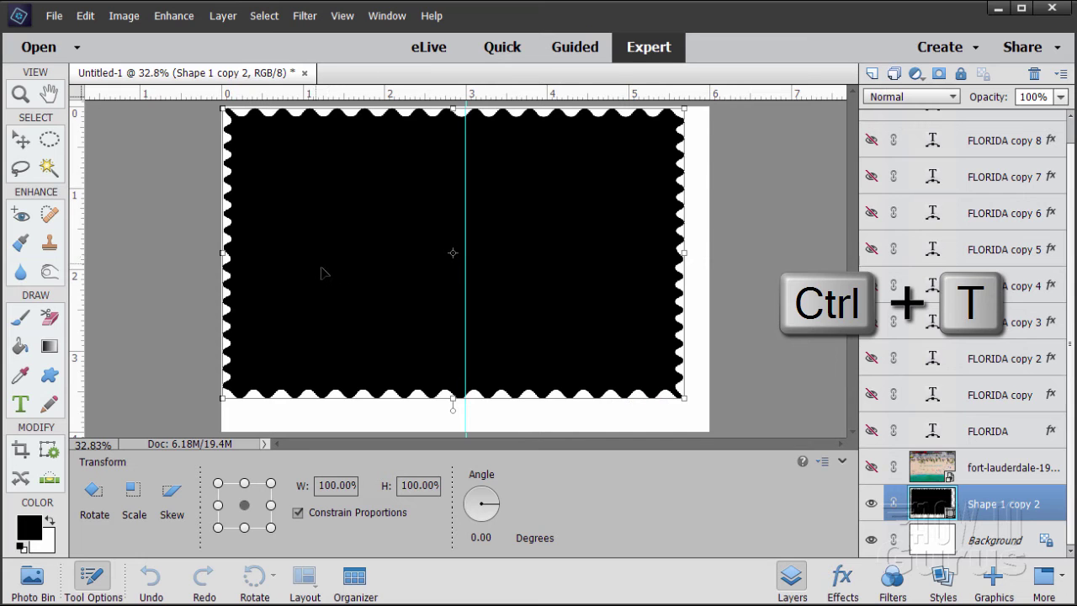
key("shift+Right")
key("shift+Right")
key("shift+Right")
key("shift+Right")
key("shift+Down")
key("shift+Down")
key("shift+Down")
key("shift+Down")
key("shift+Down")
key("shift+Down")
key("shift+Down")
key("shift+Down")
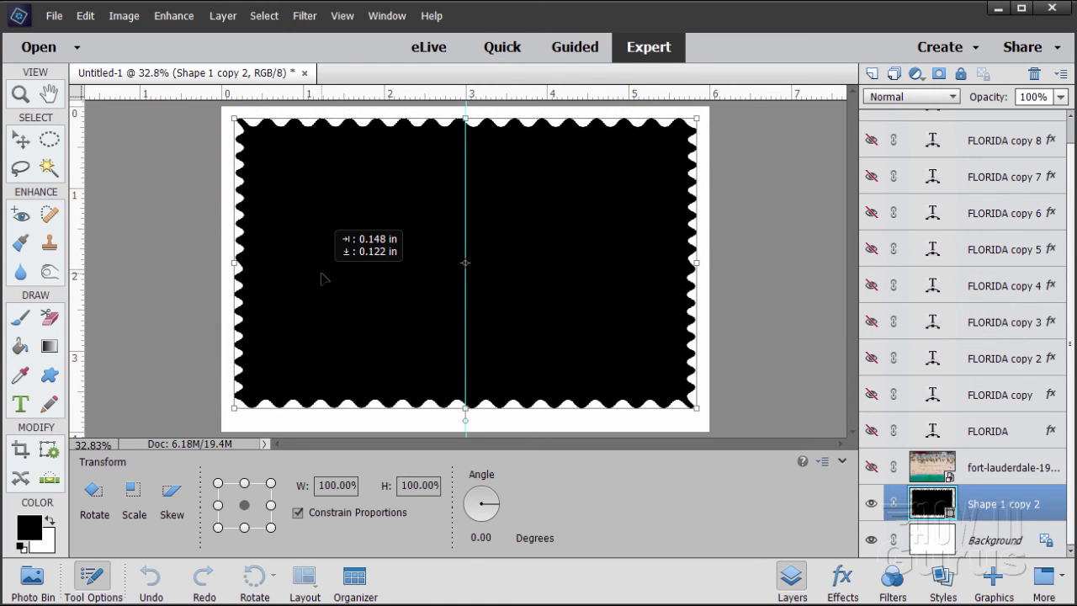
key("shift+Left")
key("shift+Left")
key("shift+Right")
key("shift+Right")
key("Down")
key("Down")
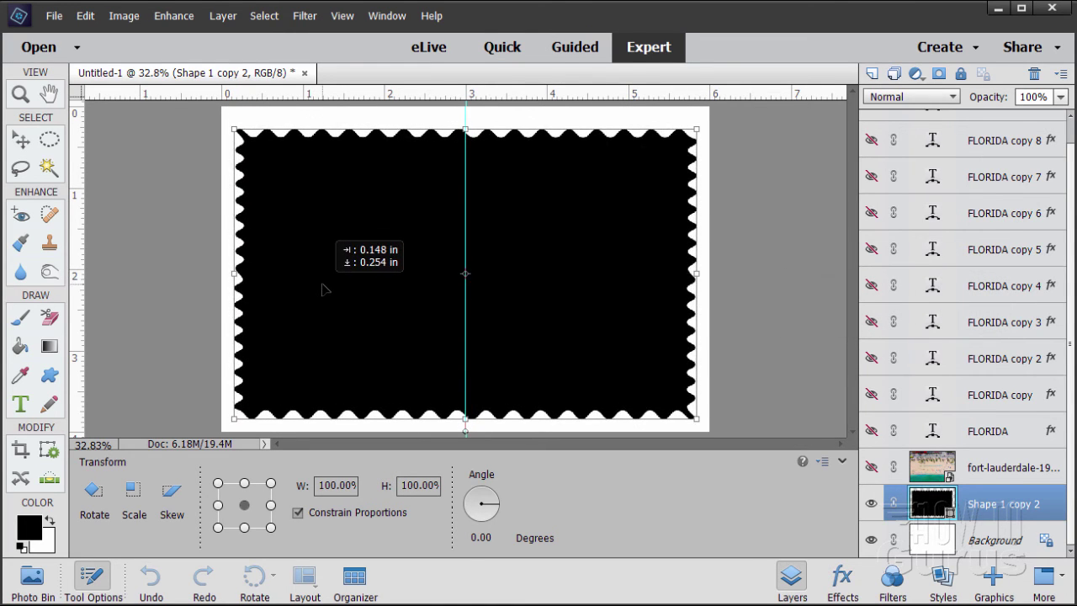
left_click_drag(323, 285, 328, 294)
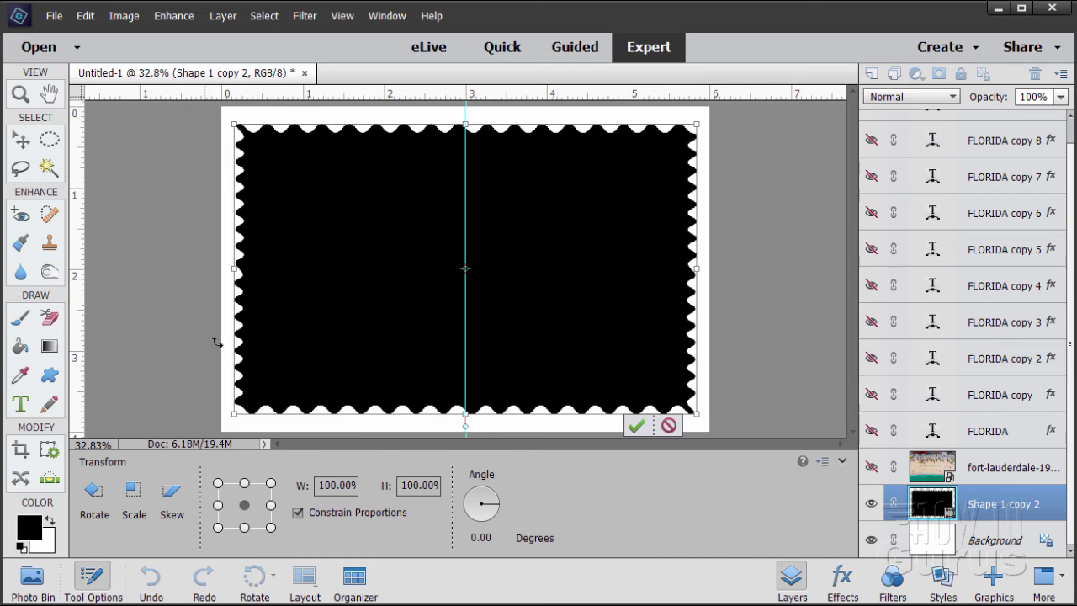
left_click(637, 427)
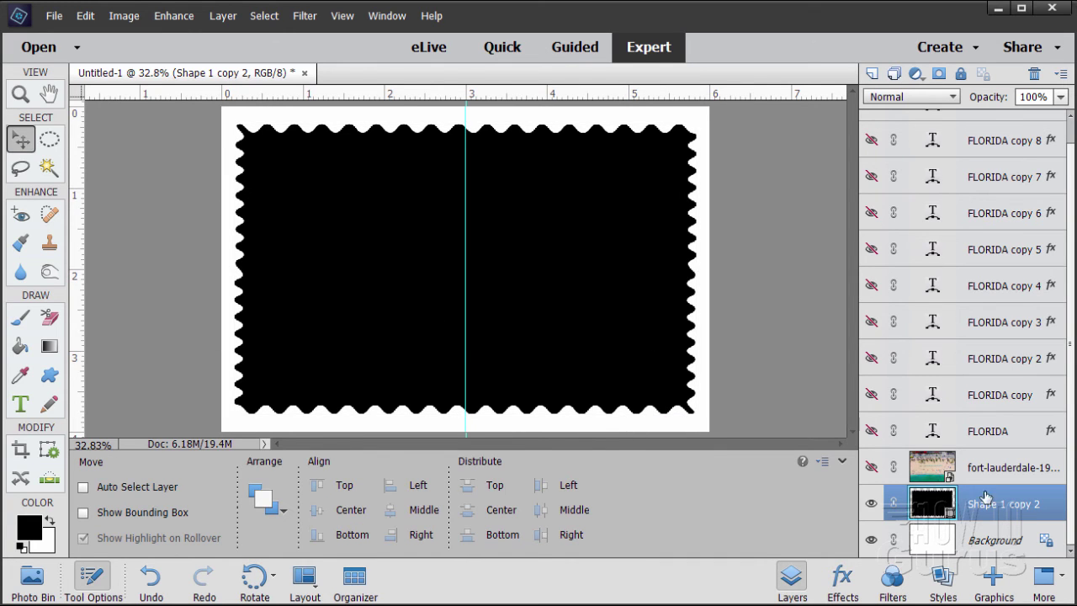
Step: Turn on the visibility of the fort-lauderdale beach photo layer above the stamp shape
left_click(871, 468)
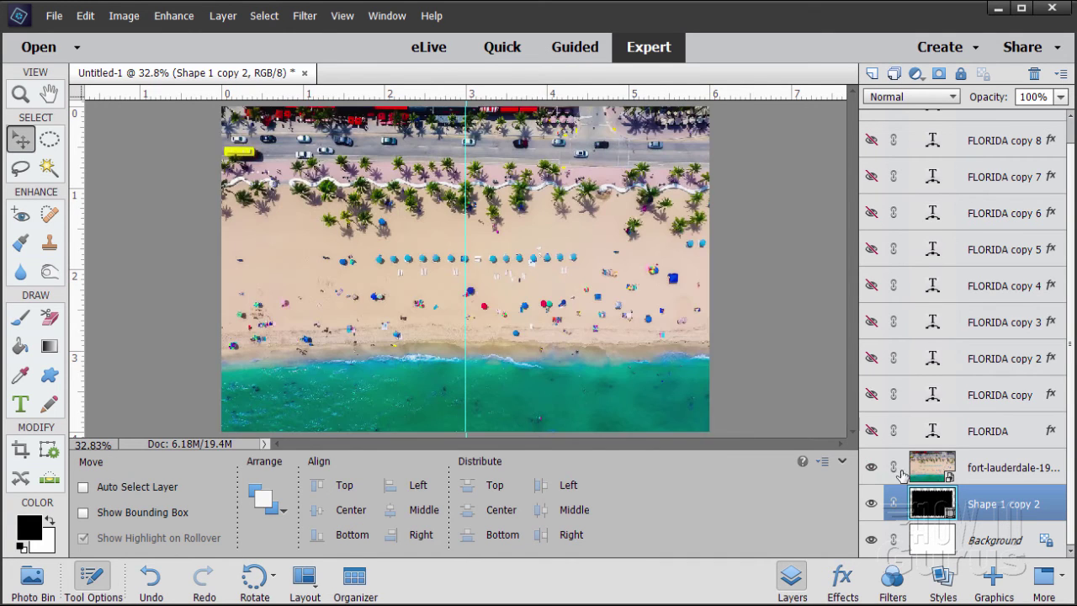
Step: Clip the fort-lauderdale beach photo layer to the stamp shape beneath it with a clipping mask
left_click(1004, 475)
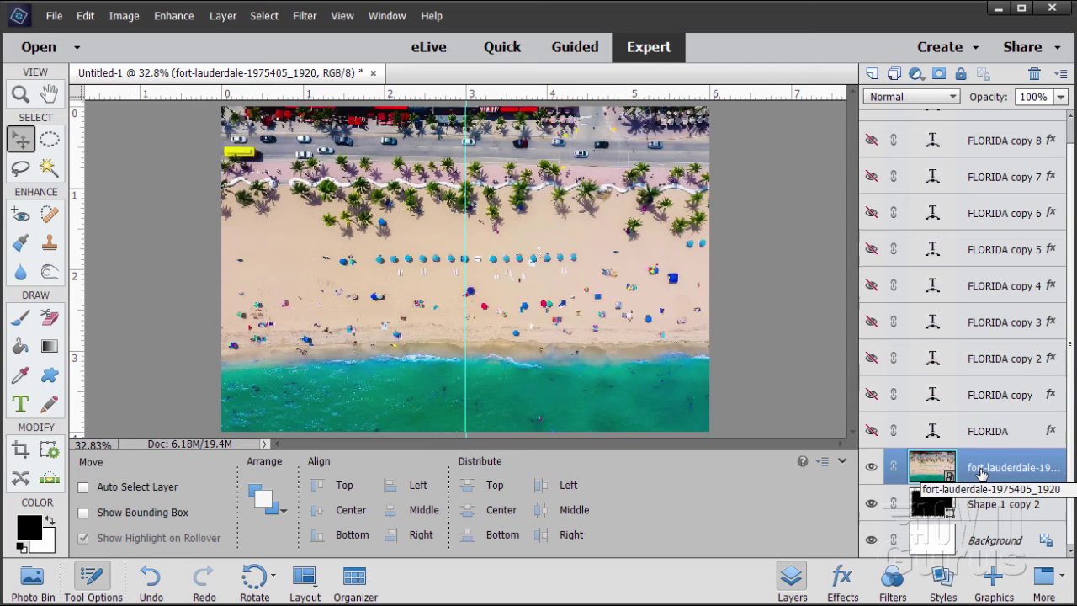
right_click(981, 474)
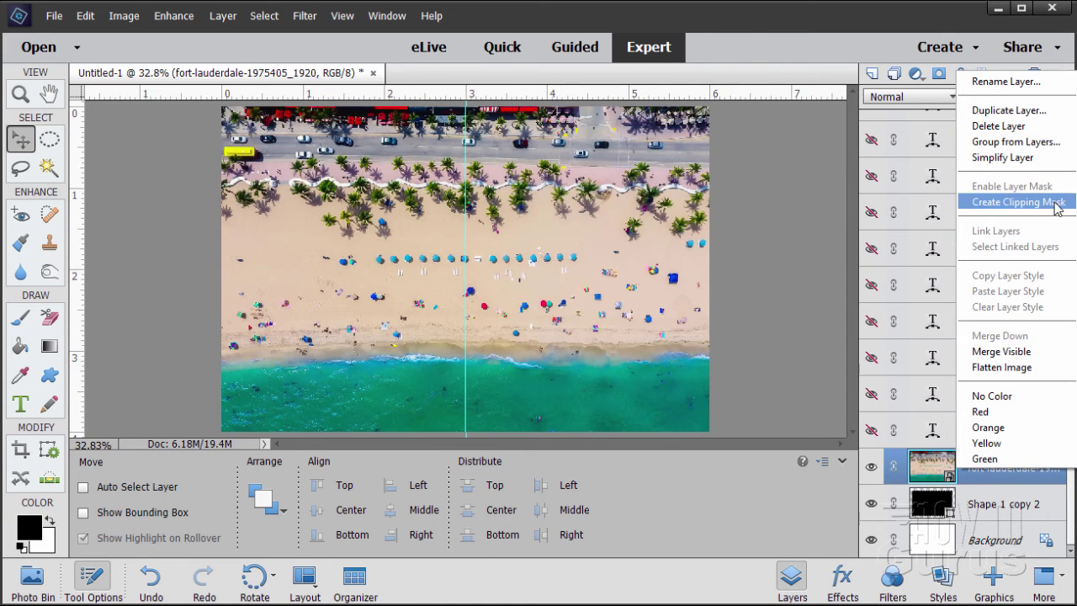
left_click(1008, 203)
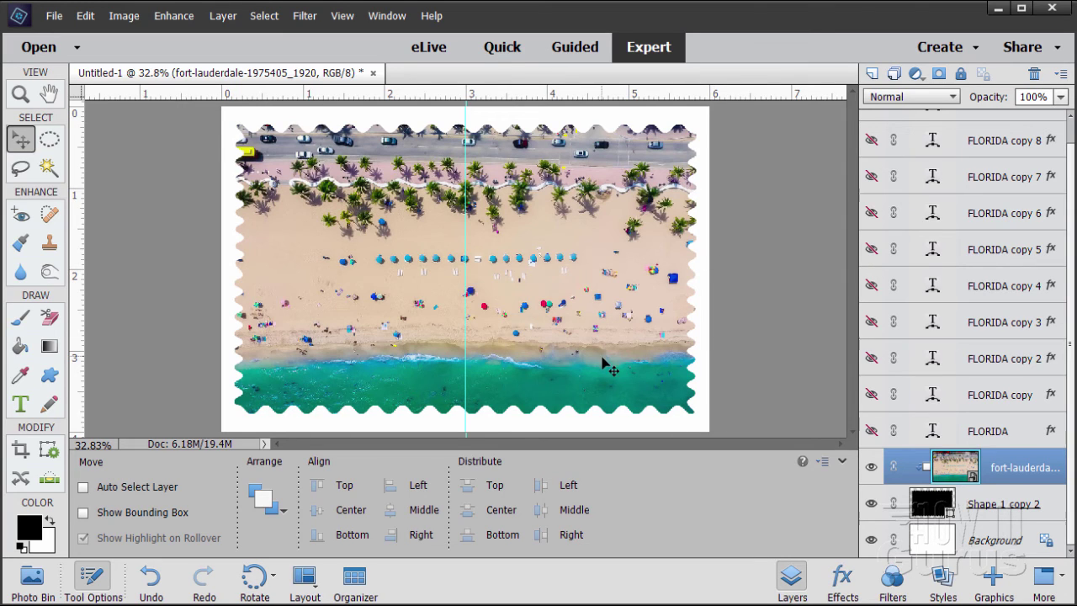
Step: Add a drop shadow with a distance of 19 px to the Shape 1 copy 2 stamp layer
left_click(986, 514)
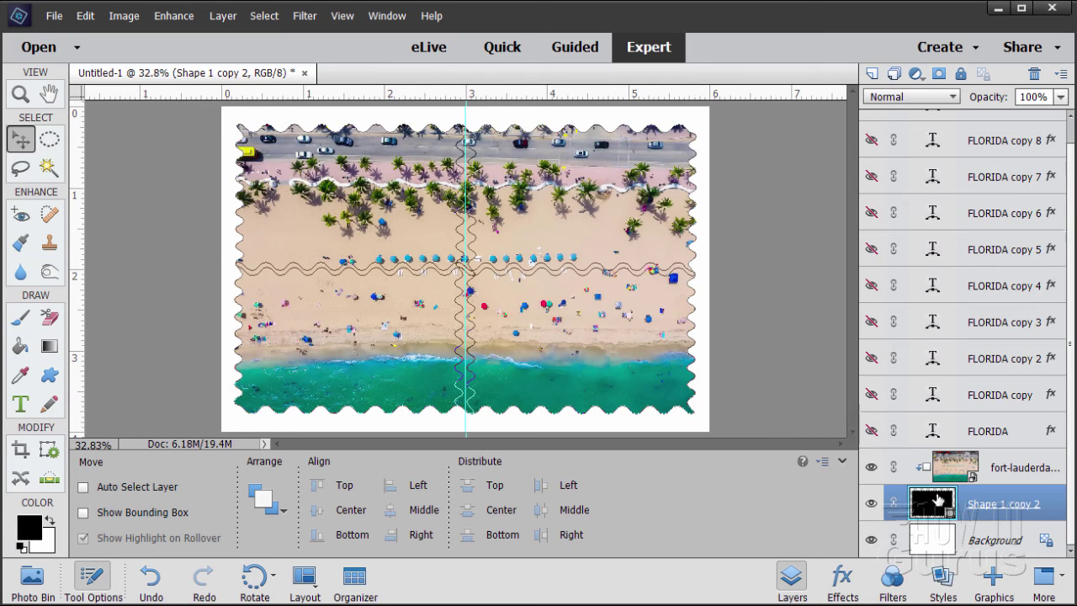
left_click(221, 16)
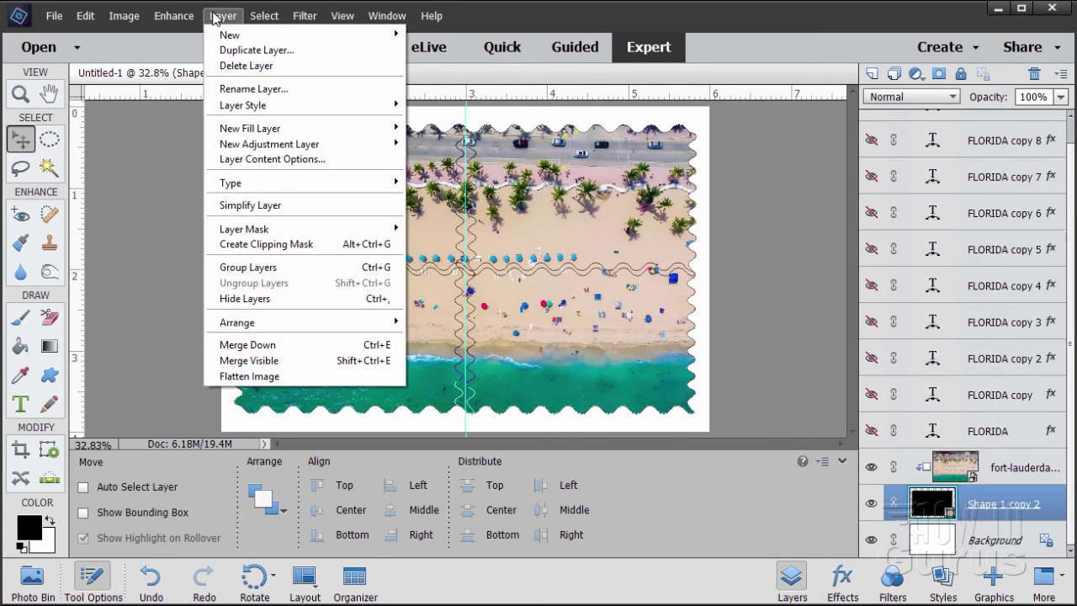
mouse_move(274, 106)
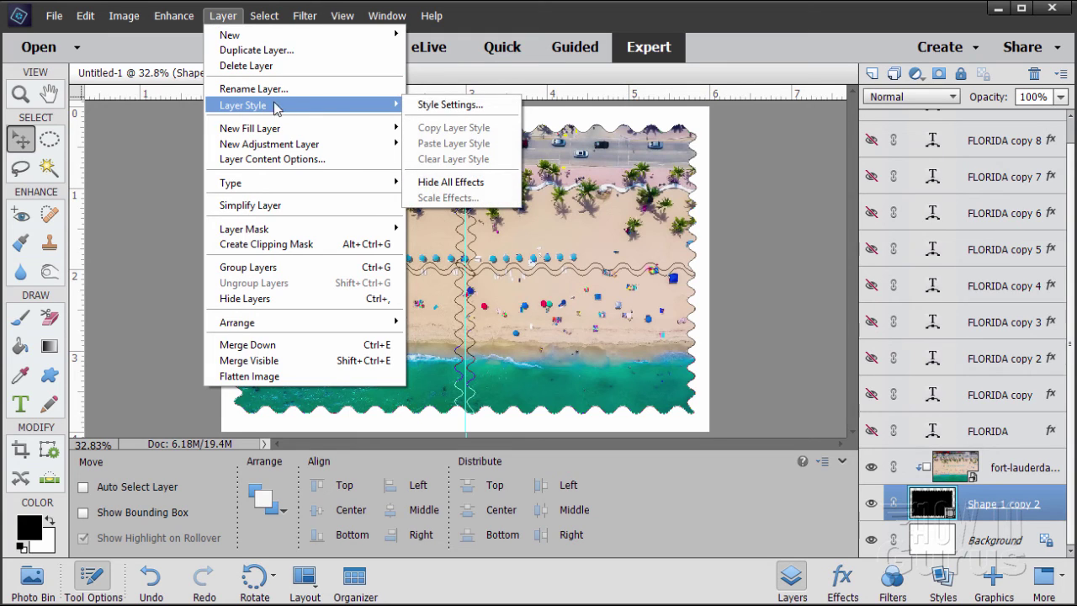
left_click(417, 105)
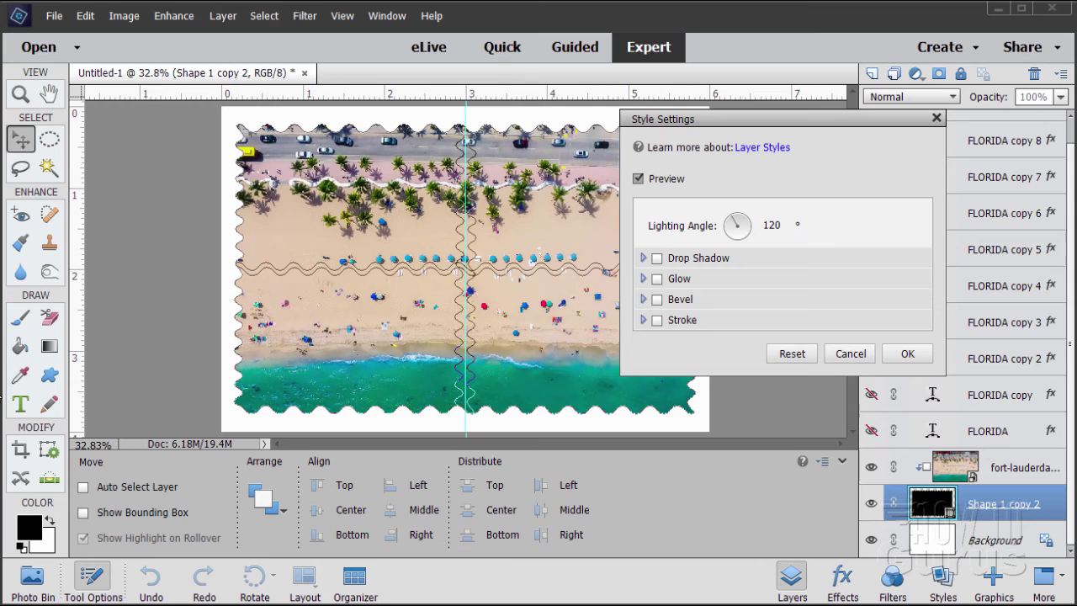
left_click(659, 259)
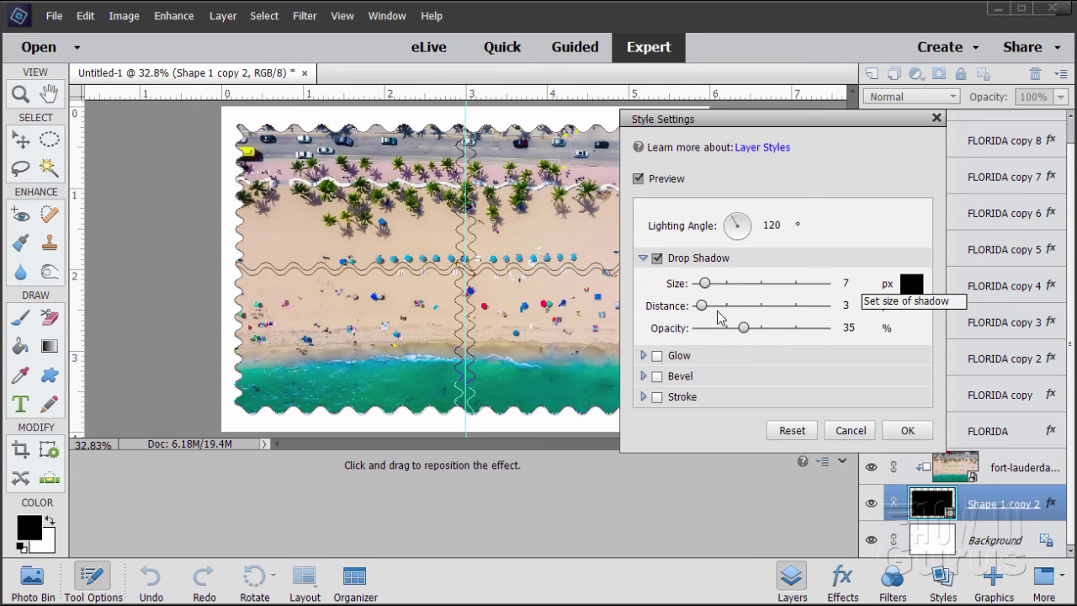
left_click(850, 307)
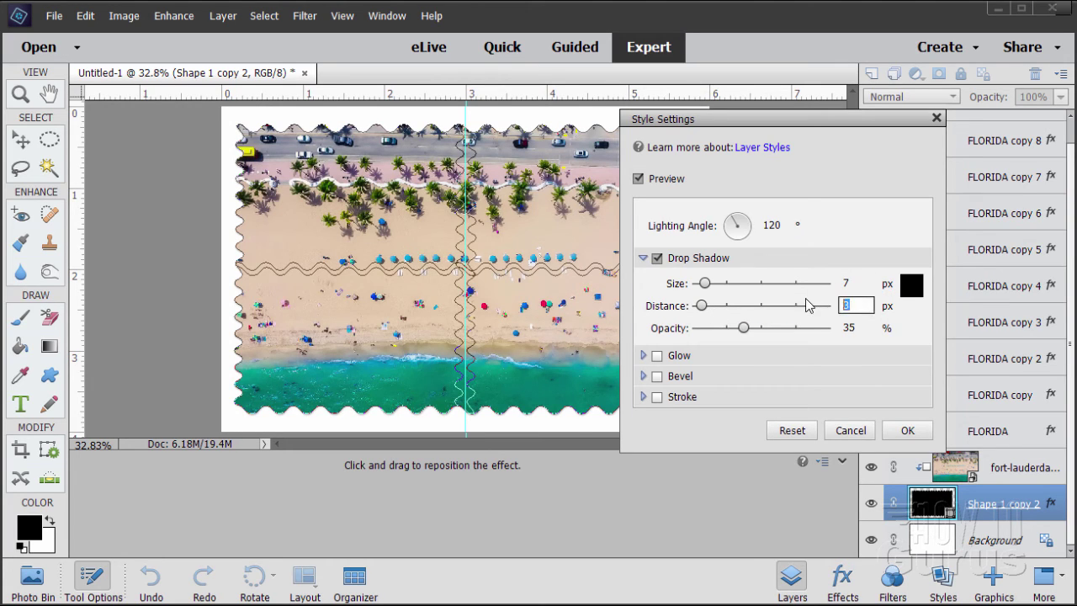
type("19")
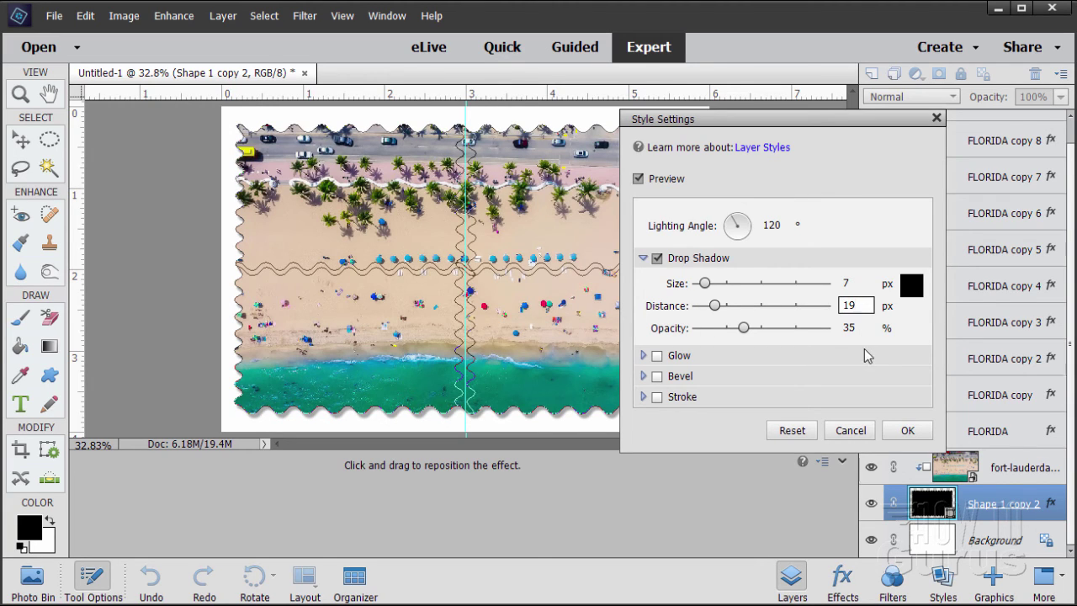
left_click(907, 430)
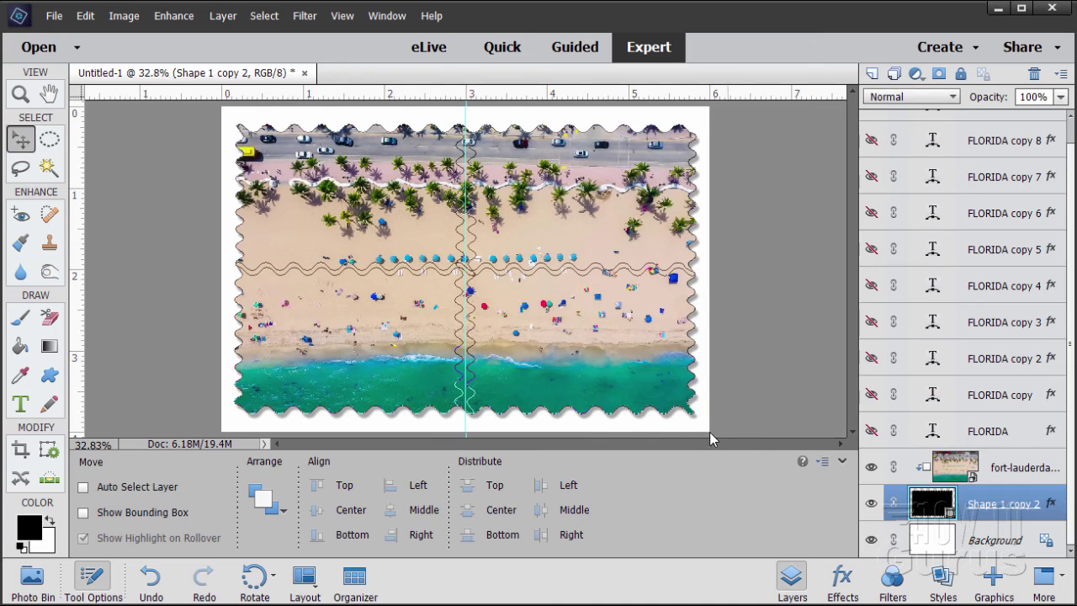
Step: Select the Background layer and hide the guides so the card shows without outlines
left_click(978, 547)
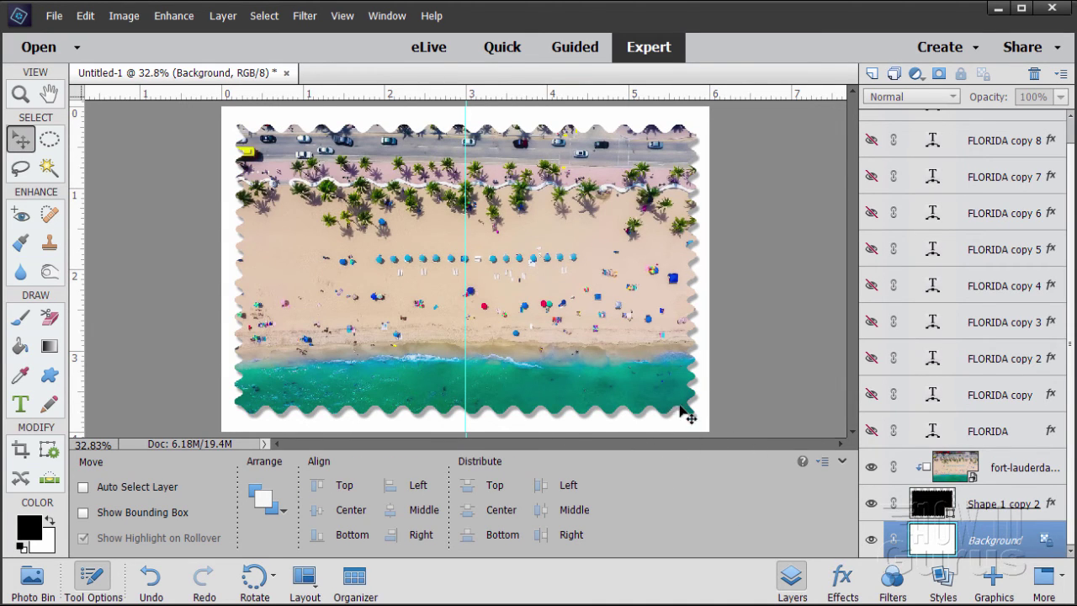
left_click(342, 15)
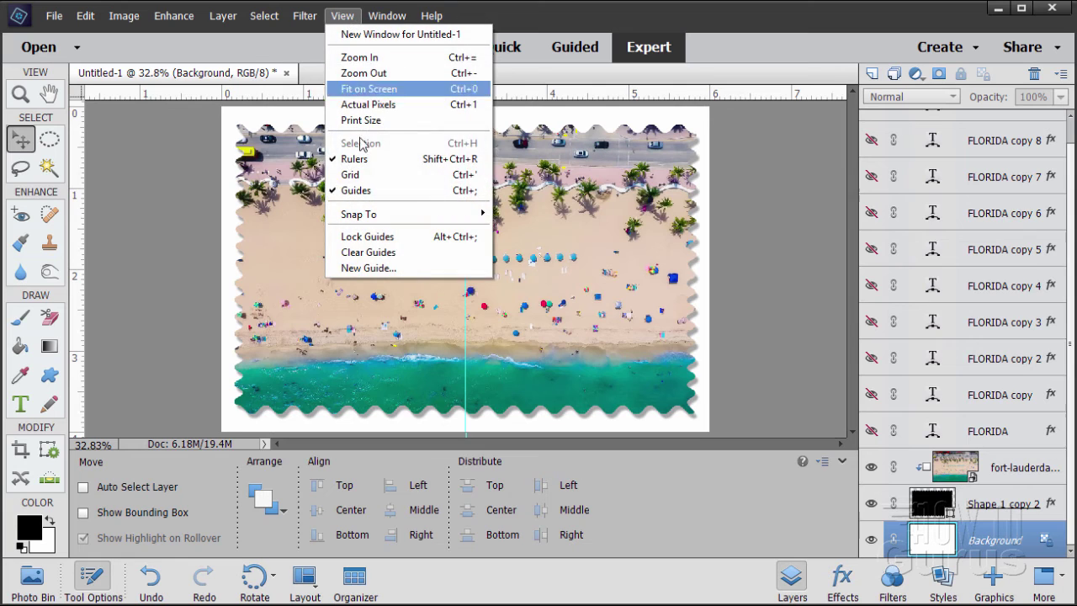
left_click(355, 190)
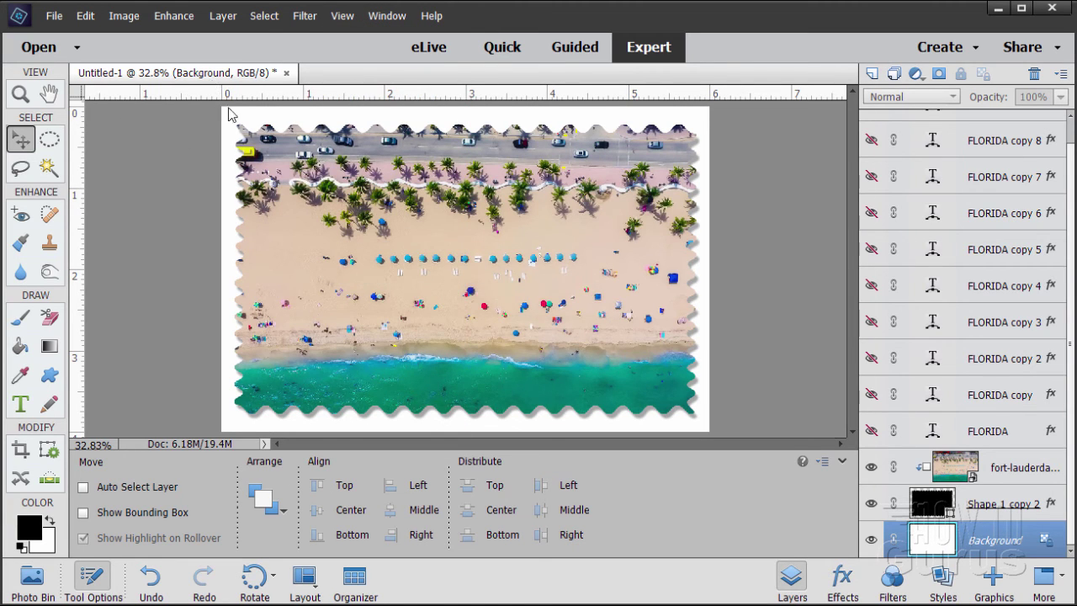
Step: Float the document in its own enlarged window and view the card at 50% zoom with the layer list accessible
left_click_drag(229, 114, 209, 27)
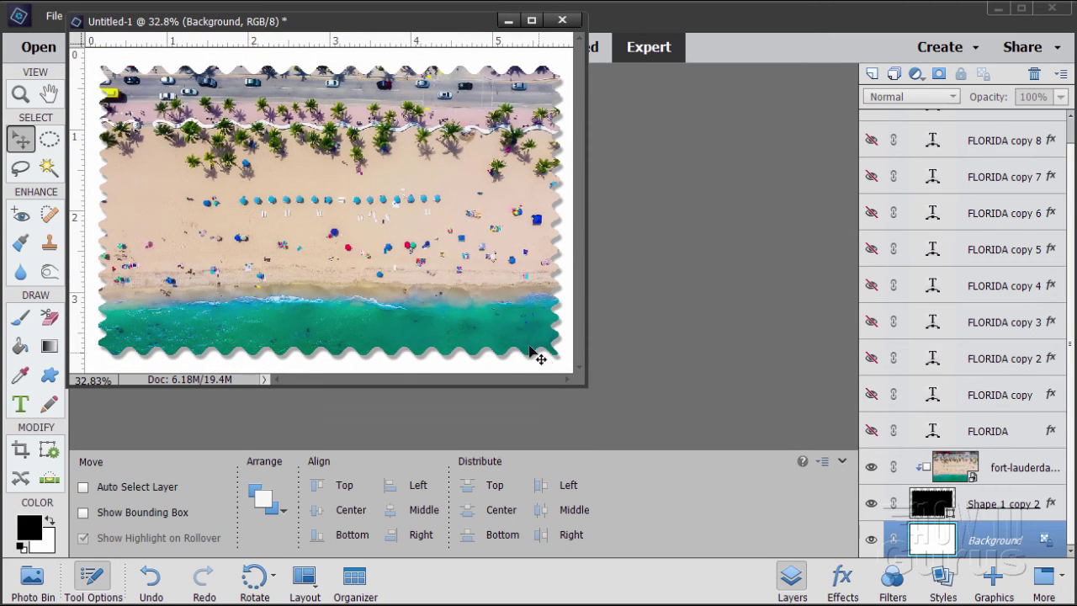
left_click_drag(589, 387, 964, 604)
left_click(21, 94)
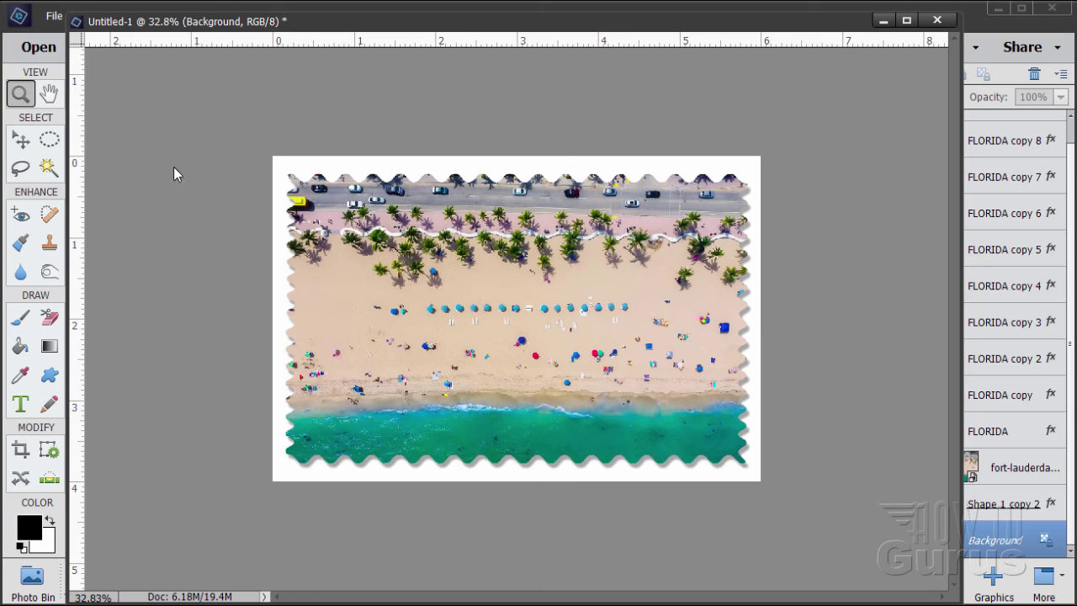
left_click(515, 320)
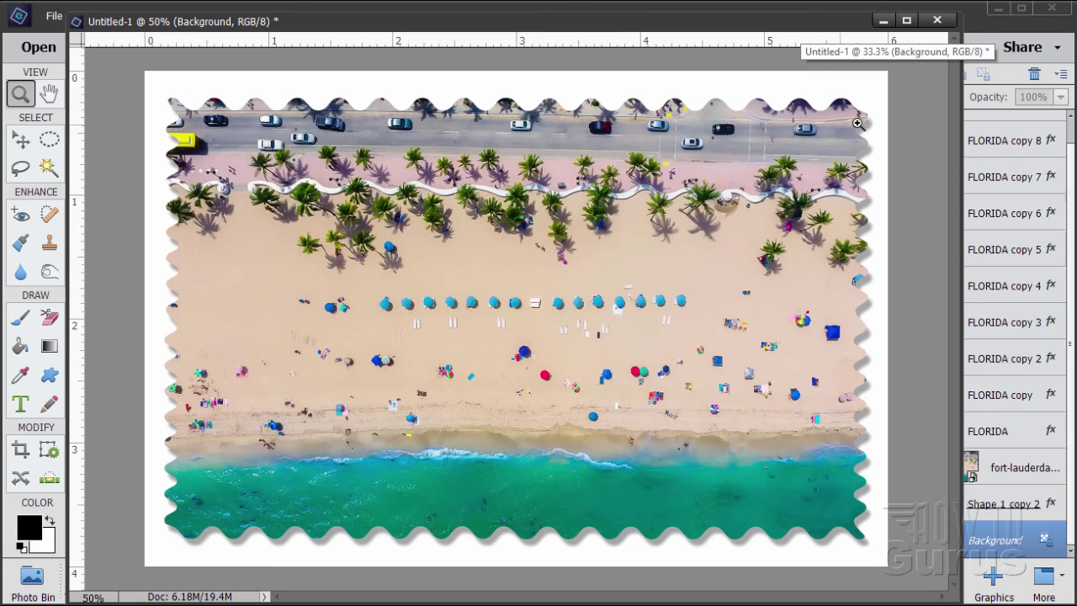
left_click(25, 141)
left_click_drag(961, 244, 842, 247)
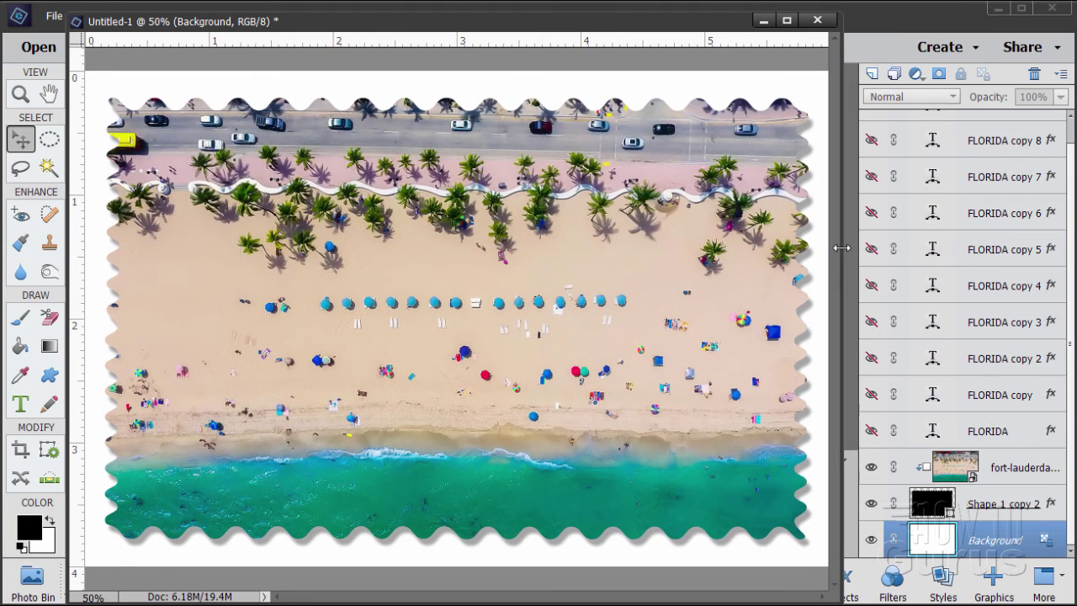
Step: Turn on the visibility of all the FLORIDA text layers, from FLORIDA up to FLORIDA copy 9
left_click(872, 431)
left_click(872, 394)
left_click(872, 358)
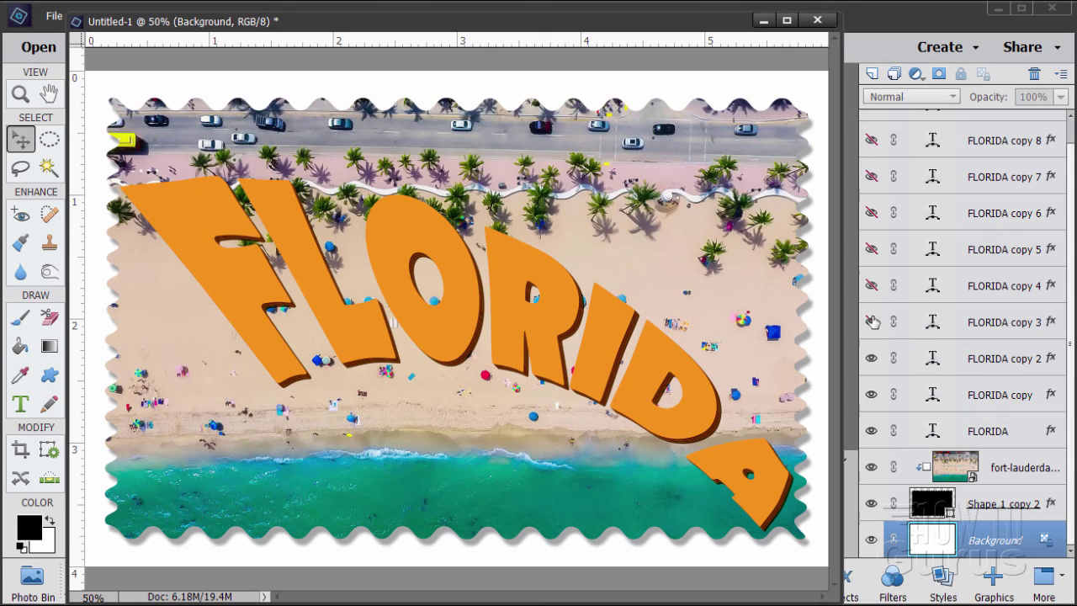
left_click(872, 322)
left_click(871, 285)
left_click(872, 249)
left_click(872, 213)
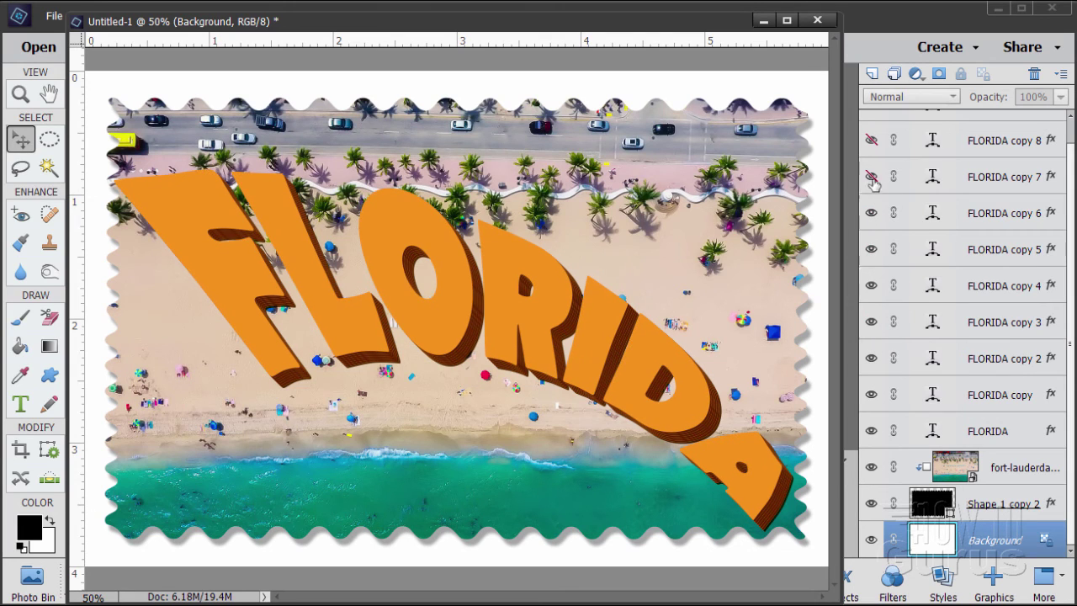
left_click(872, 177)
left_click(872, 141)
scroll(1073, 210, "up", 1)
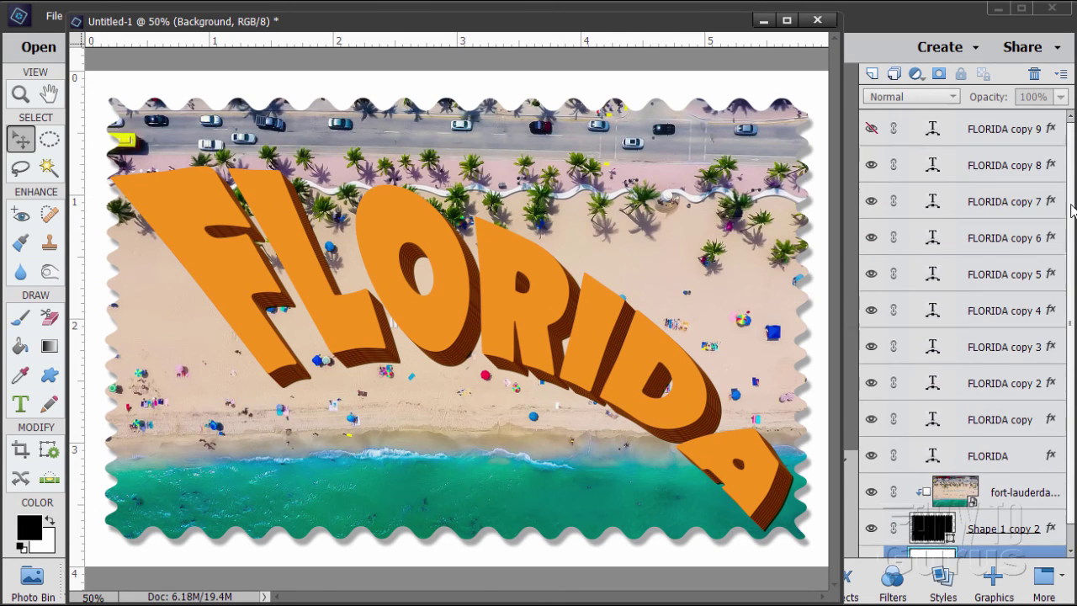
left_click(872, 129)
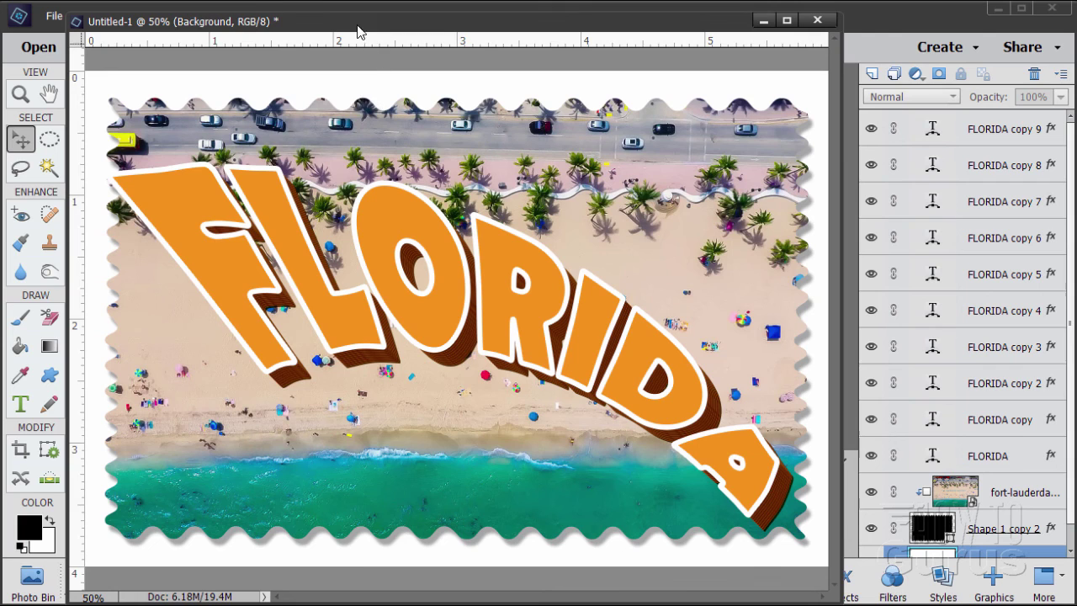
Step: Dock the document window back with the whole card fitted on screen and select the FLORIDA copy 9 layer
left_click_drag(357, 31, 375, 73)
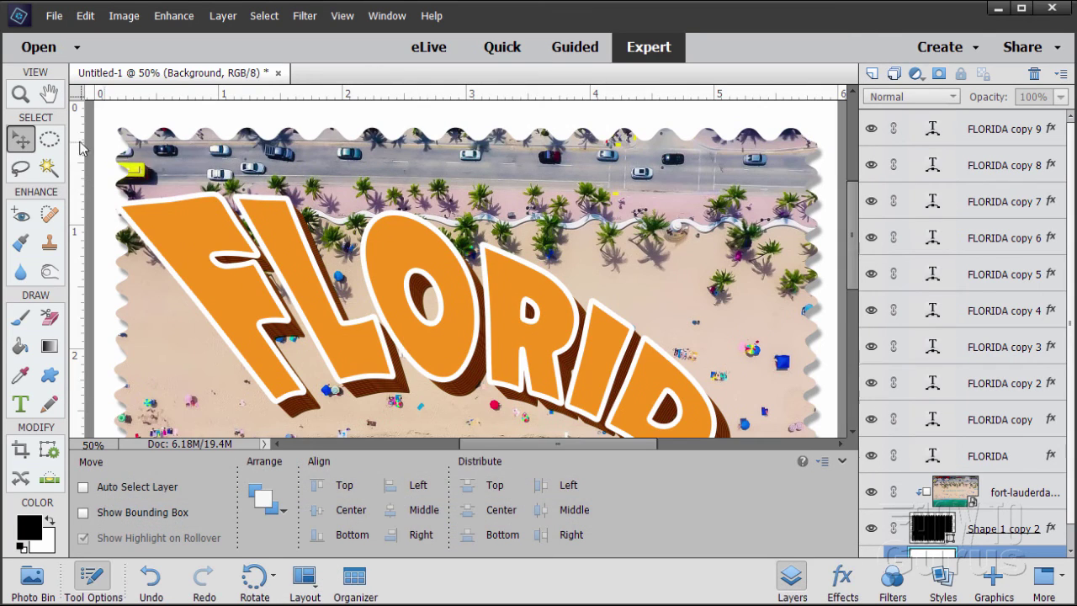
left_click(22, 94)
left_click(443, 481)
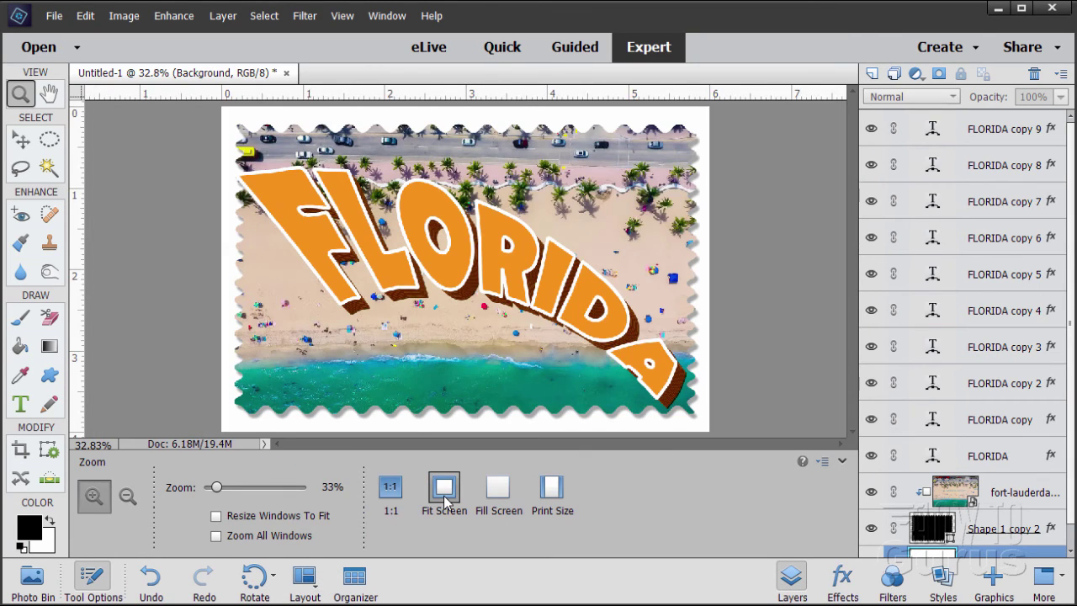
left_click(21, 141)
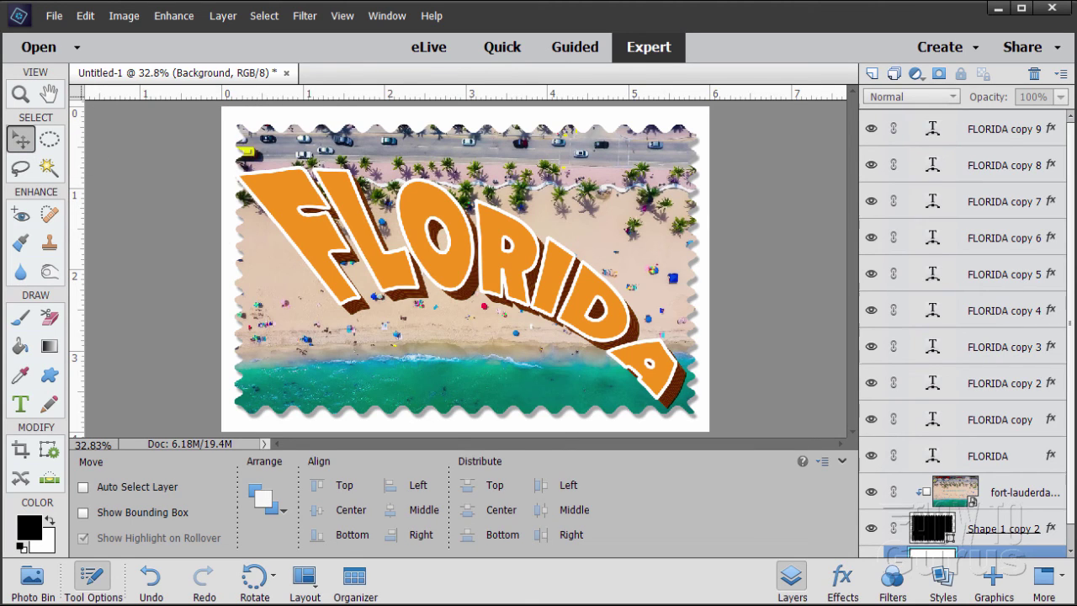
left_click(987, 135)
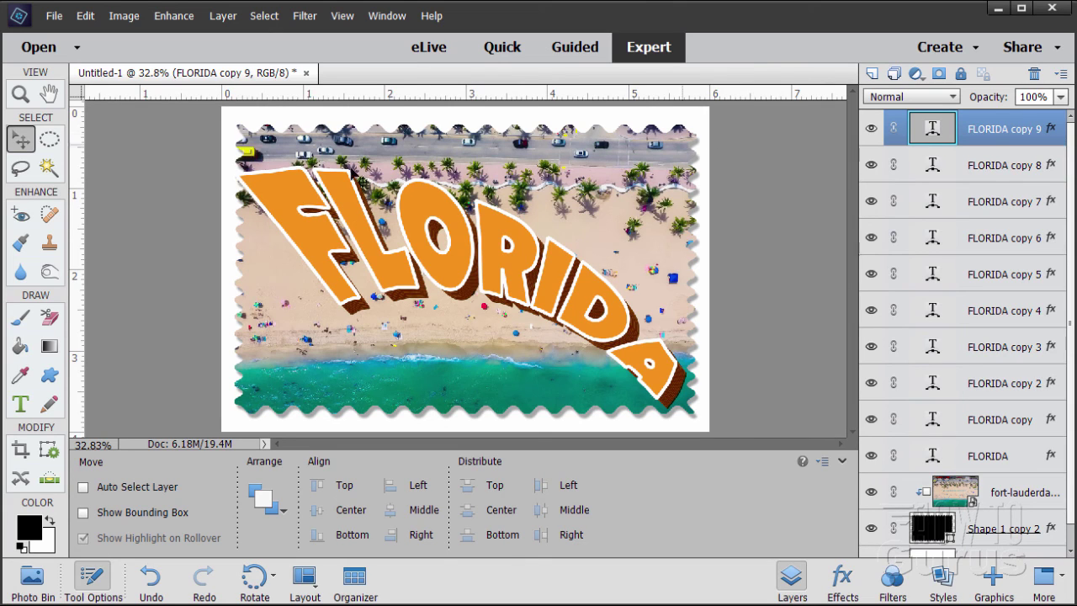
left_click(53, 16)
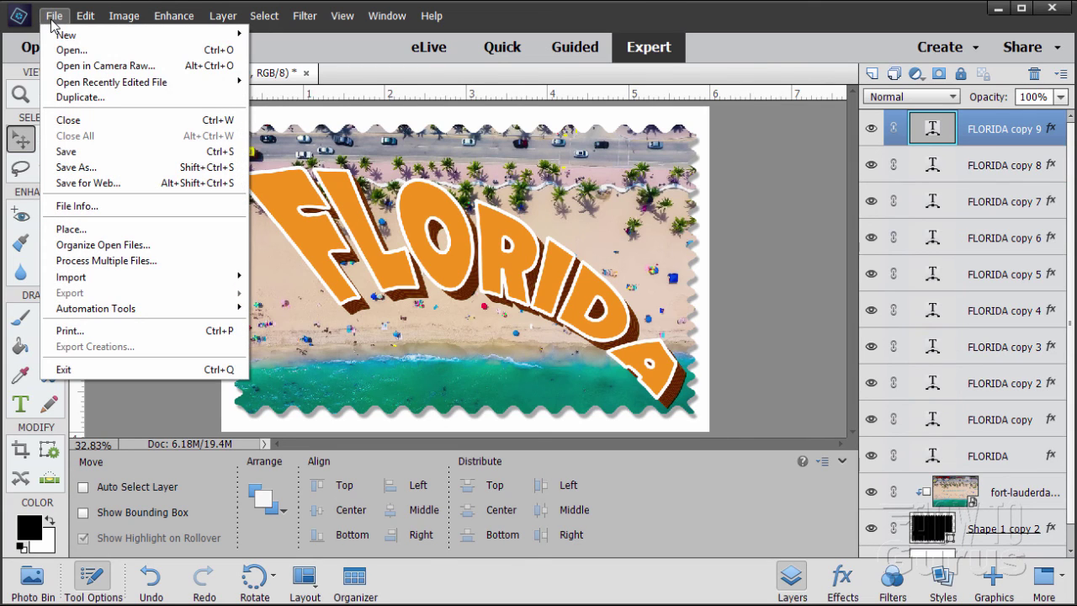
left_click(68, 51)
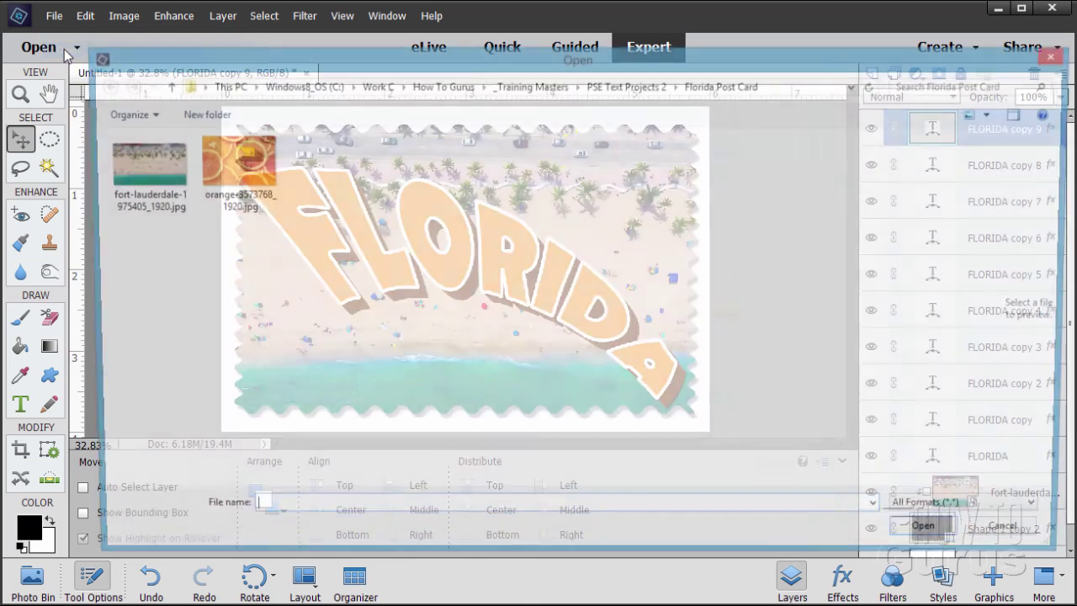
left_click(223, 164)
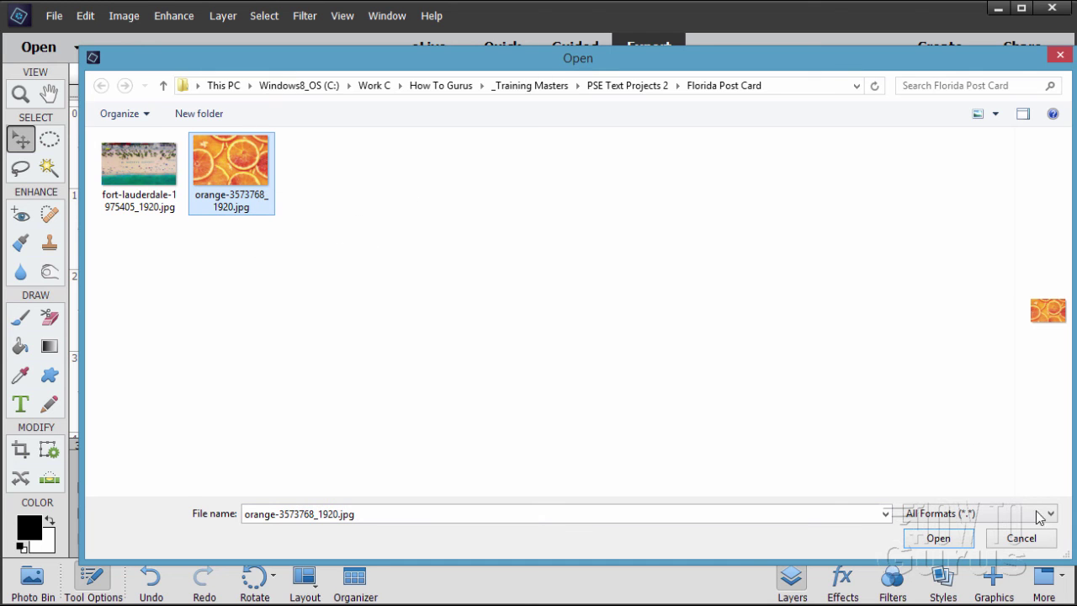
left_click(1028, 541)
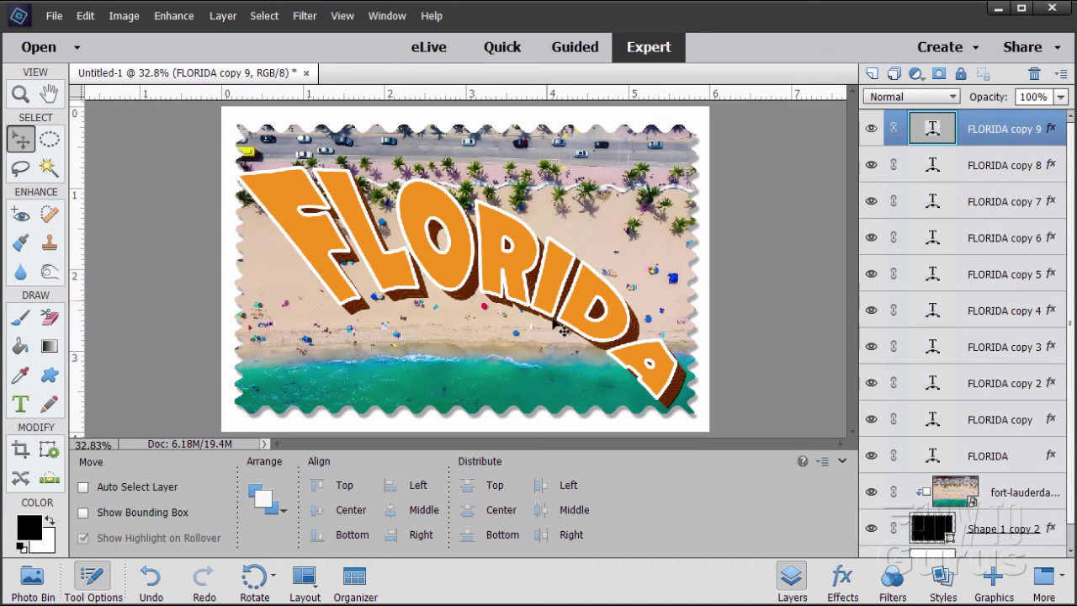
Step: Place orange-3573768_1920.jpg above the FLORIDA copy 9 layer at its default size and clip it to that text
left_click(55, 17)
left_click(71, 229)
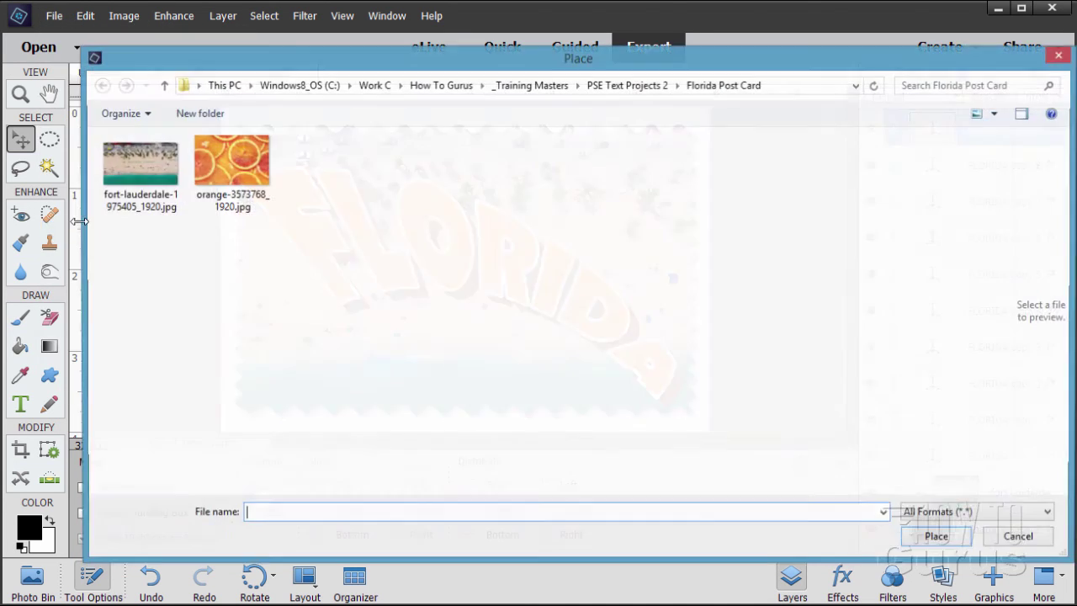
left_click(245, 179)
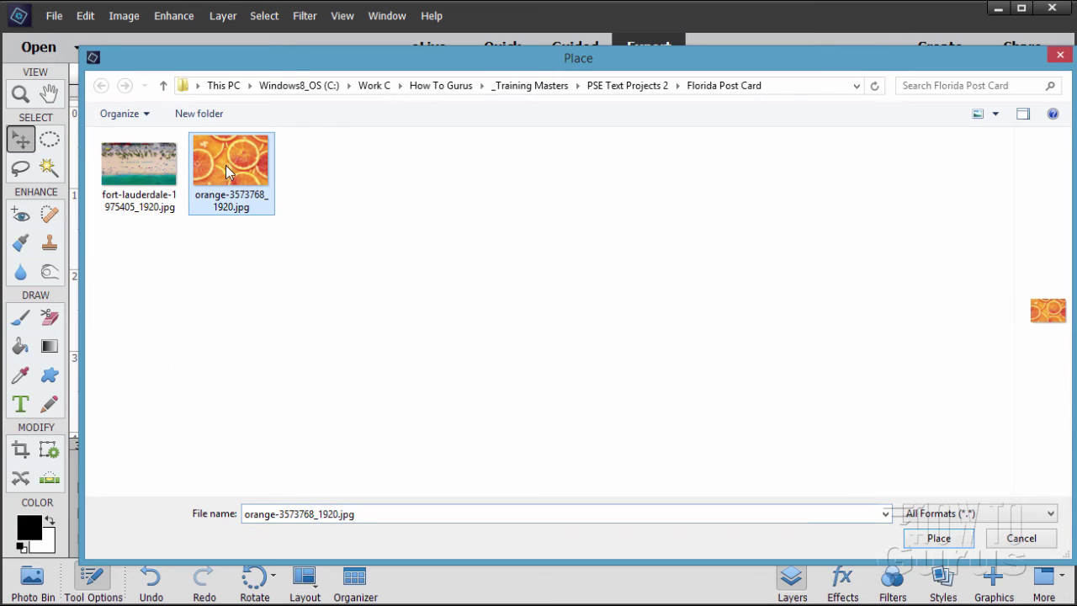
left_click(935, 538)
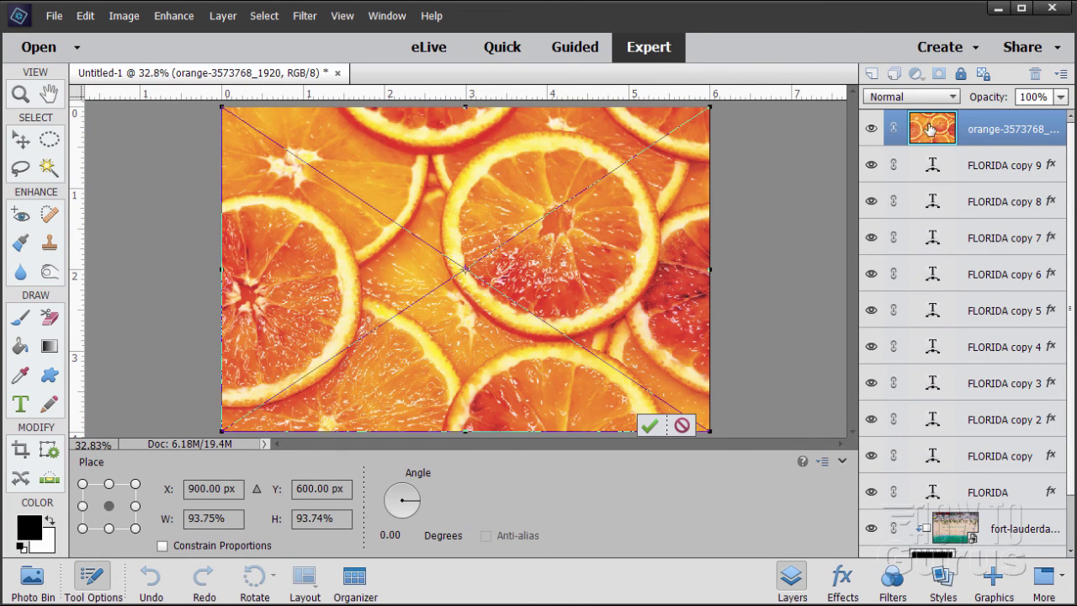
left_click(648, 425)
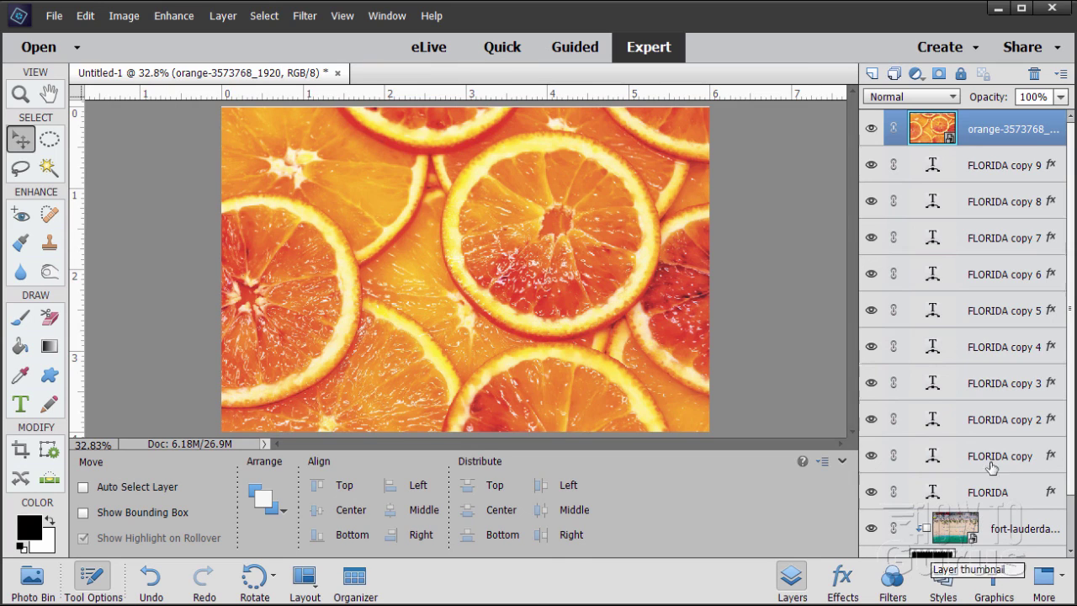
right_click(994, 132)
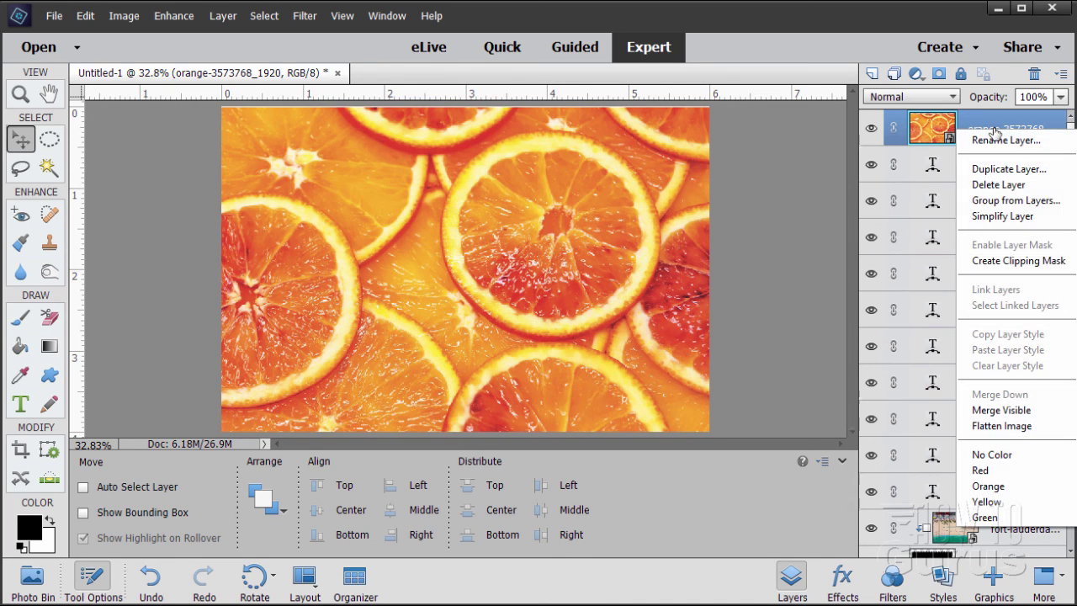
left_click(992, 263)
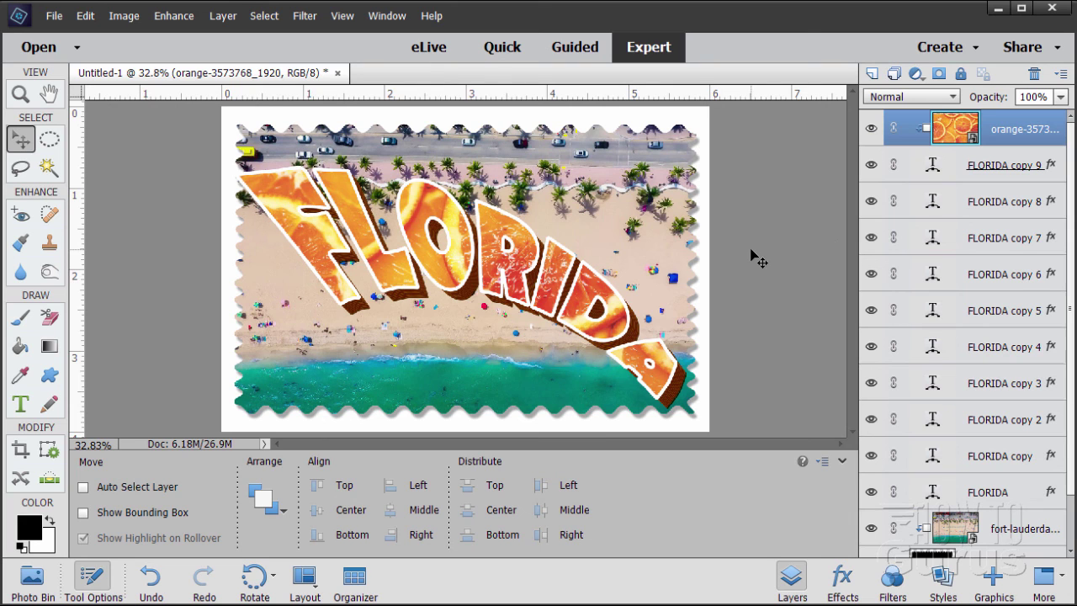
Step: Examine the orange-filled lettering on the card at 50% zoom in an enlarged floating document window
left_click_drag(238, 74, 241, 31)
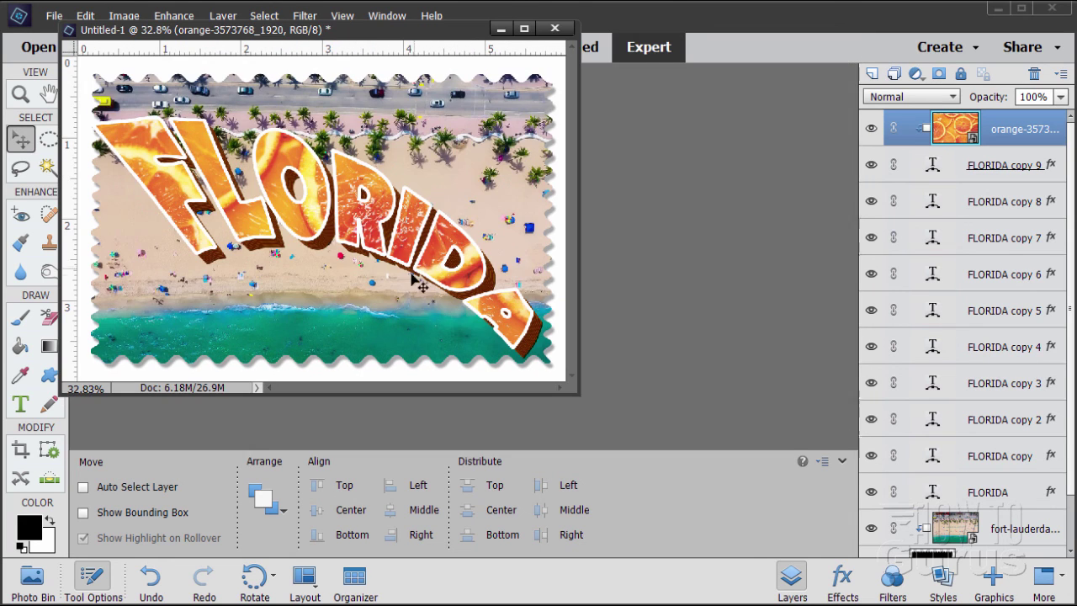
left_click_drag(577, 392, 930, 603)
left_click(21, 93)
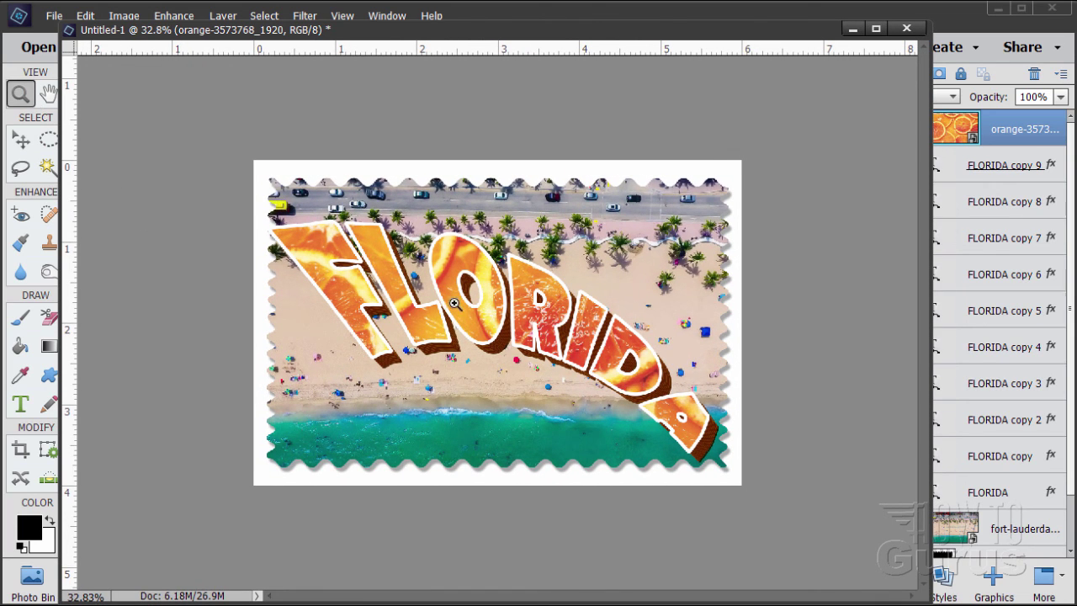
left_click(461, 306)
left_click(468, 310)
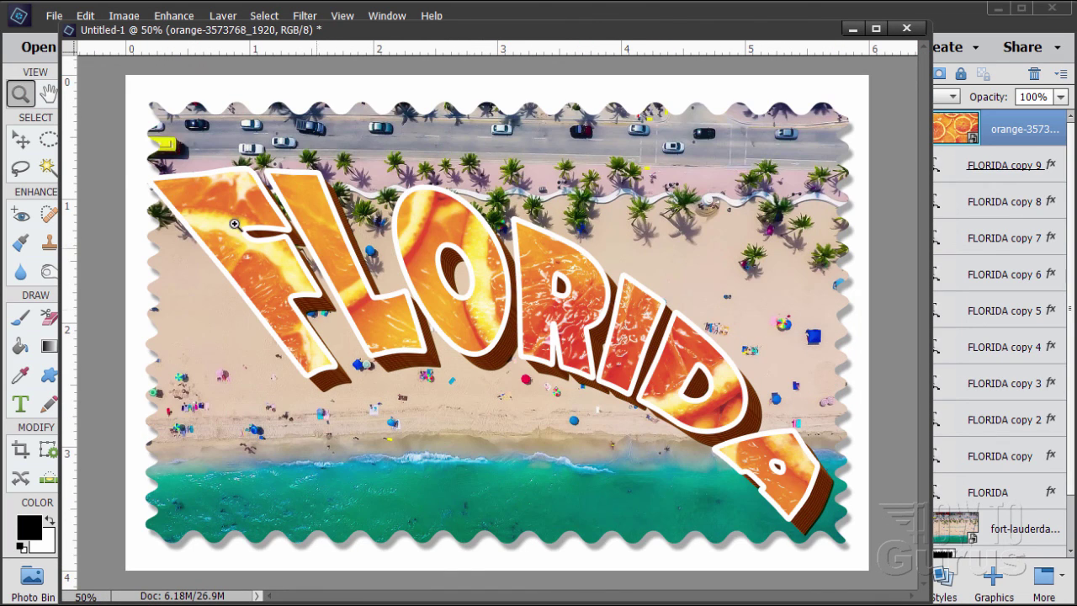
left_click(24, 143)
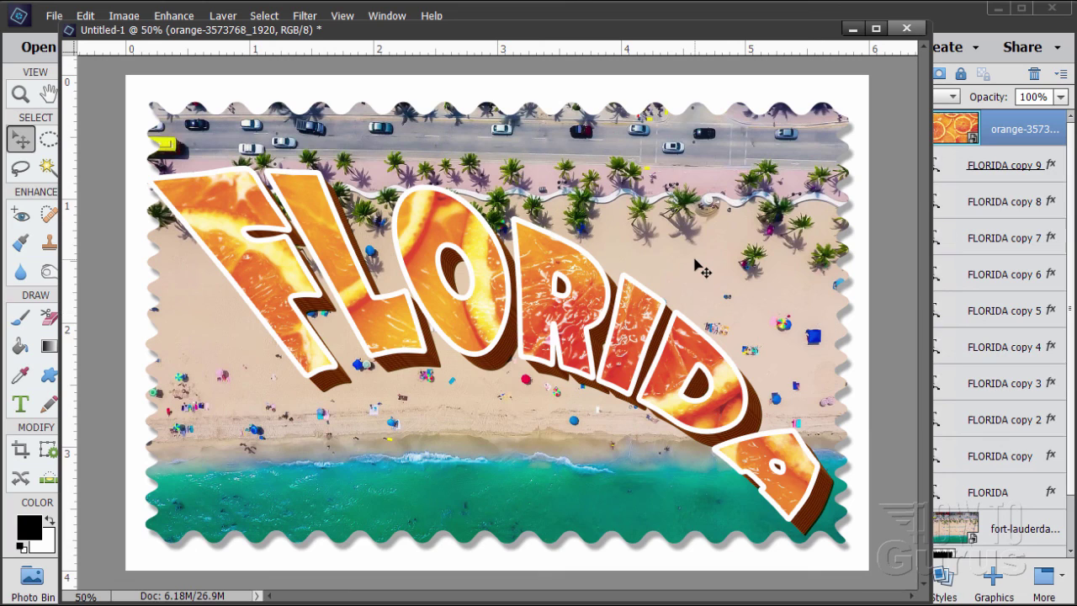